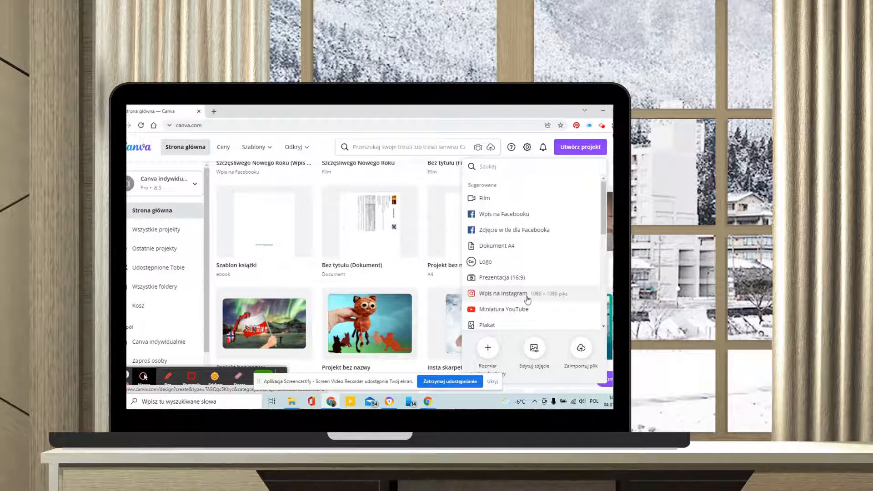
Create a blank Instagram post design of 1080 × 1080 px and look through the available background categories.
left_click(527, 296)
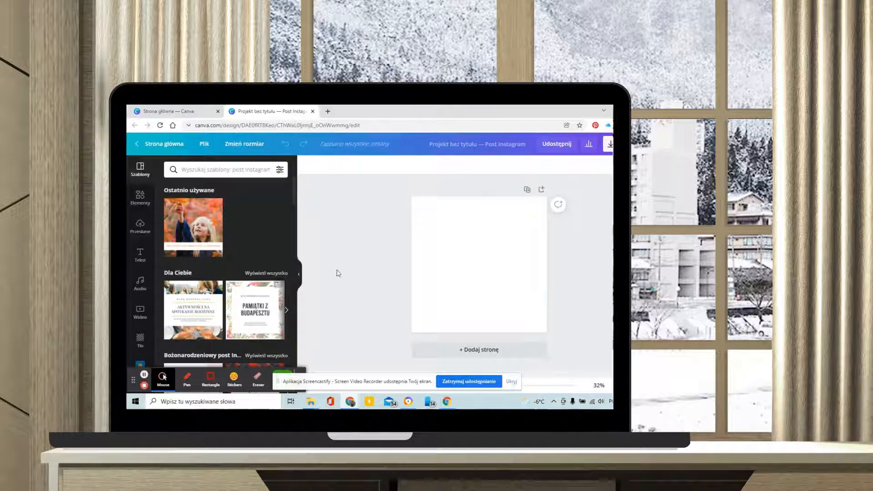
left_click(146, 345)
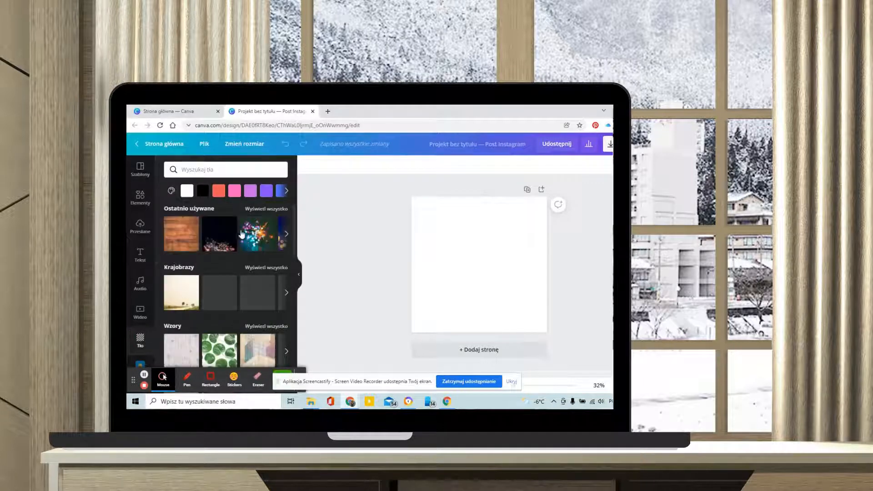
scroll(241, 324, "down", 1)
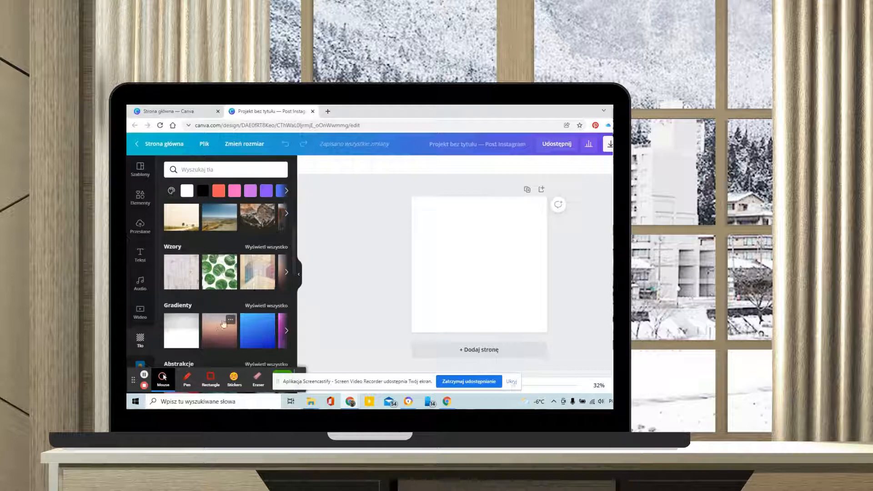
scroll(234, 317, "down", 3)
scroll(234, 317, "up", 4)
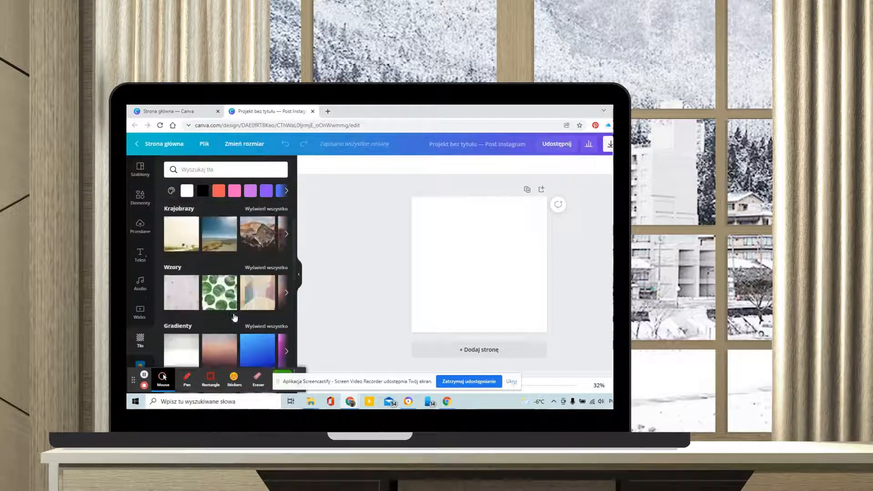
scroll(234, 317, "down", 2)
scroll(235, 317, "up", 2)
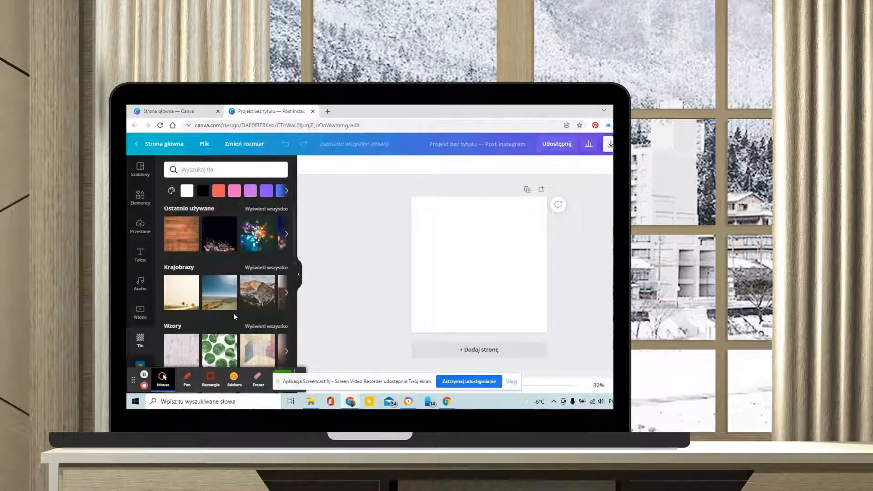
Search the design elements for "nowy rok 2022" and look over the mixed results.
left_click(141, 200)
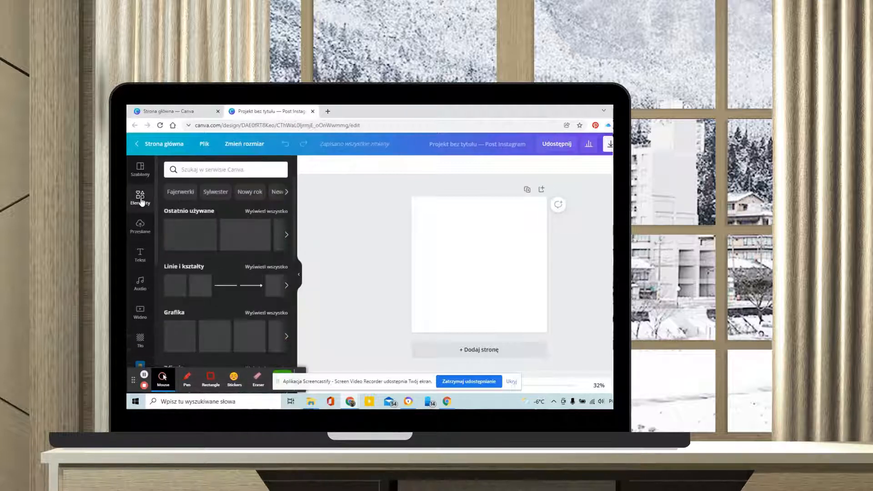
left_click(212, 171)
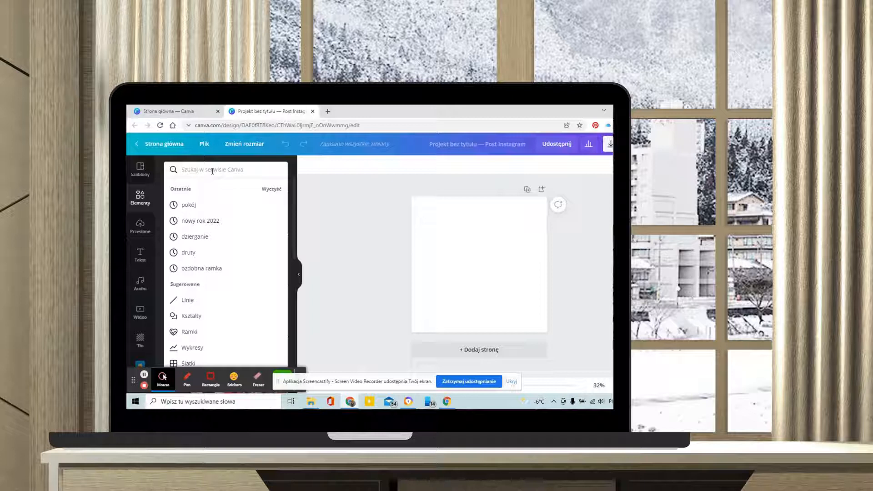
type("no")
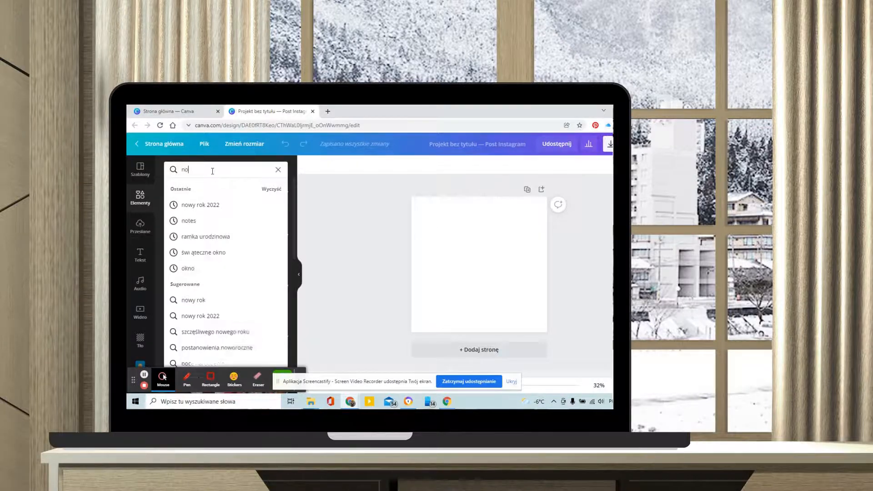
type("wy r")
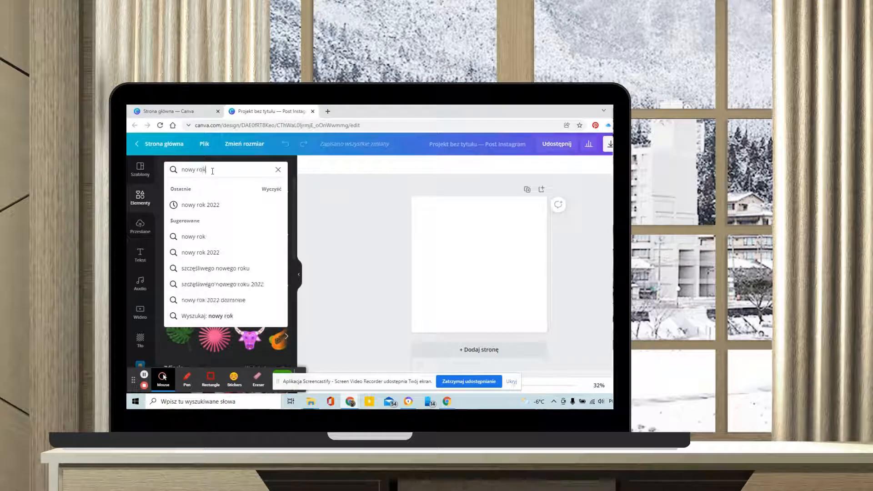
type("ok 2022")
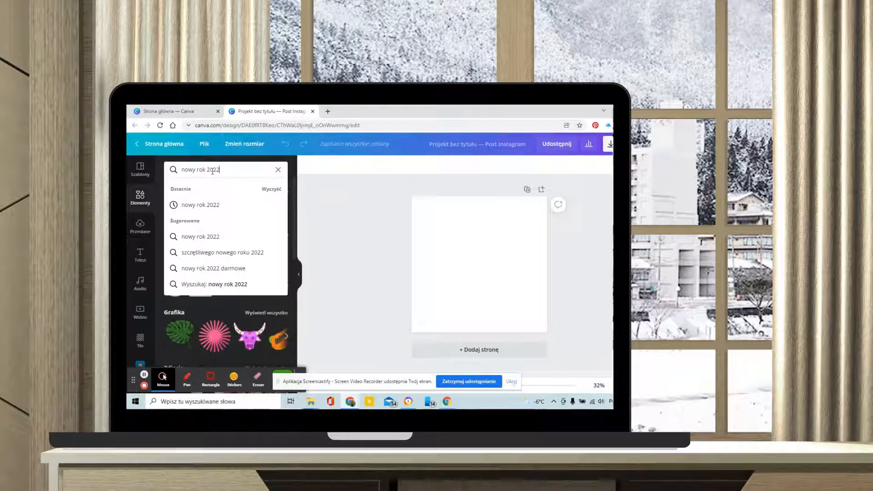
key("Return")
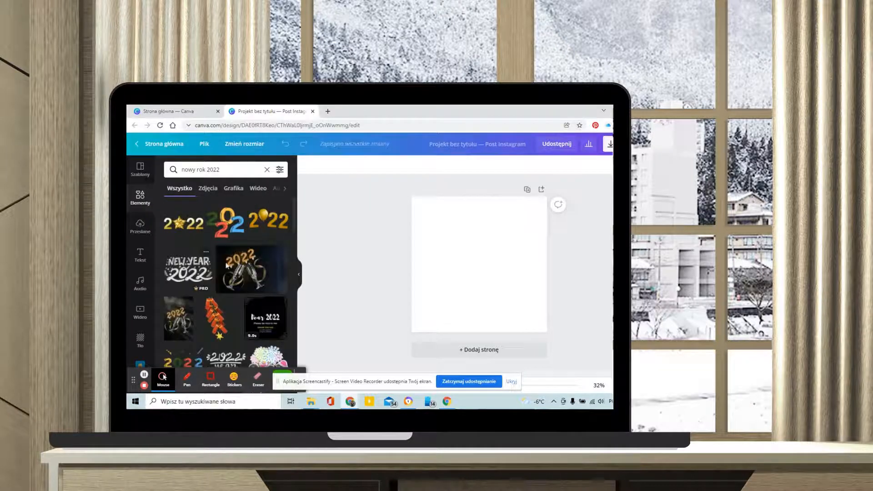
scroll(218, 309, "down", 1)
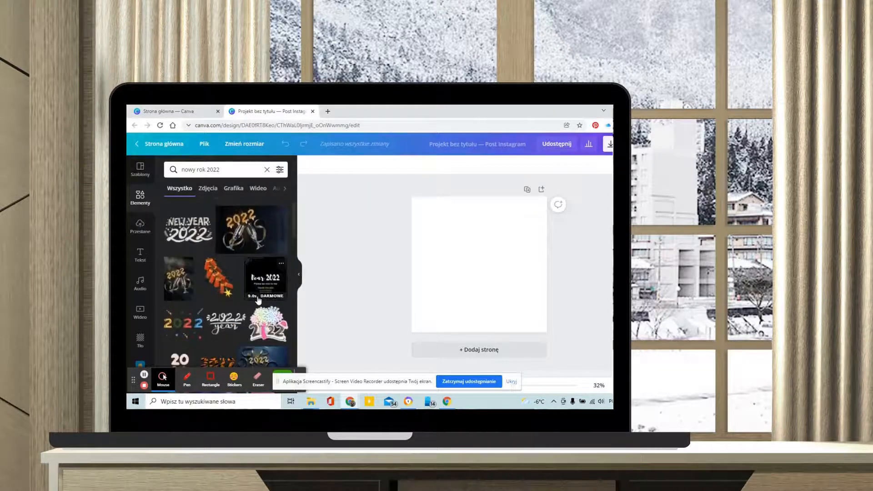
scroll(255, 291, "up", 1)
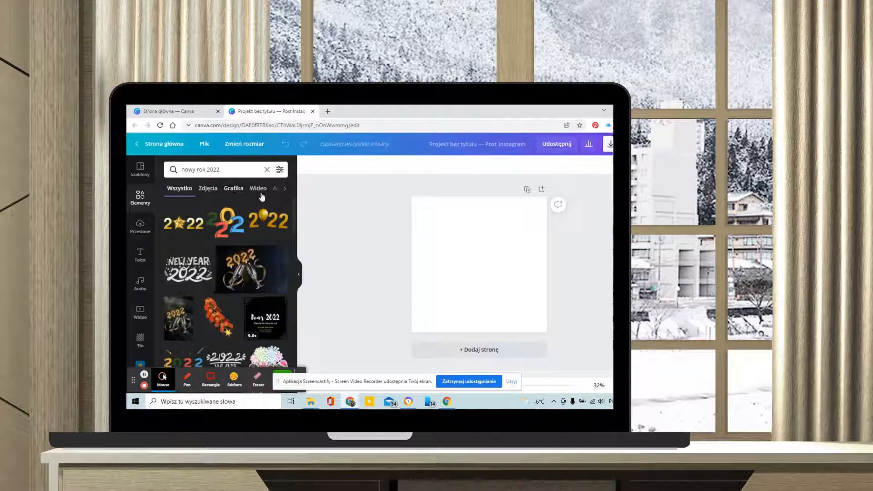
Examine the video results of the New Year search for suitable material.
left_click(209, 193)
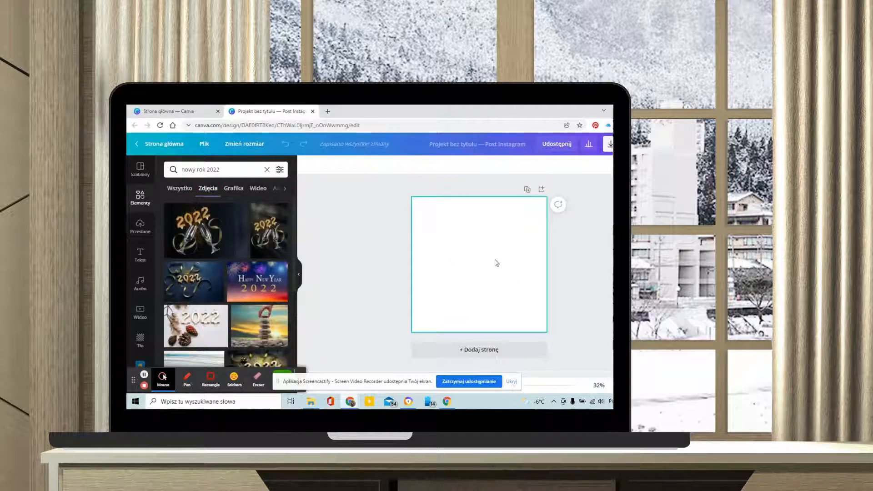
left_click(257, 189)
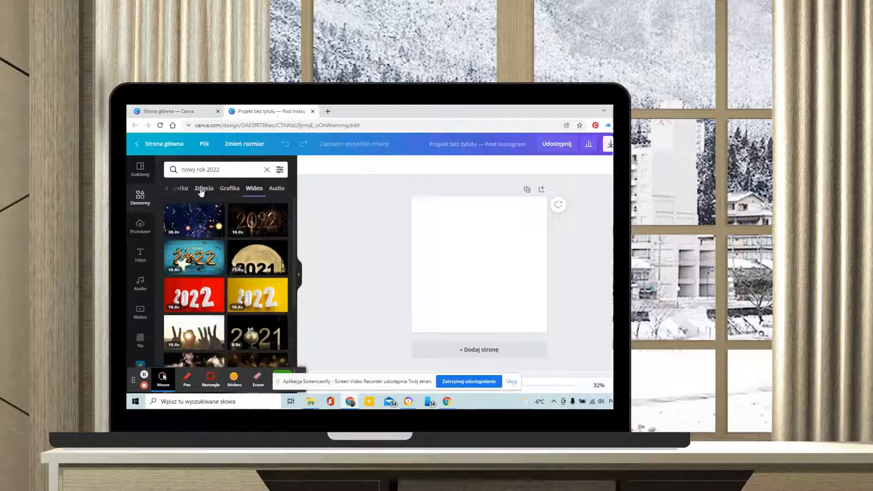
scroll(223, 308, "down", 2)
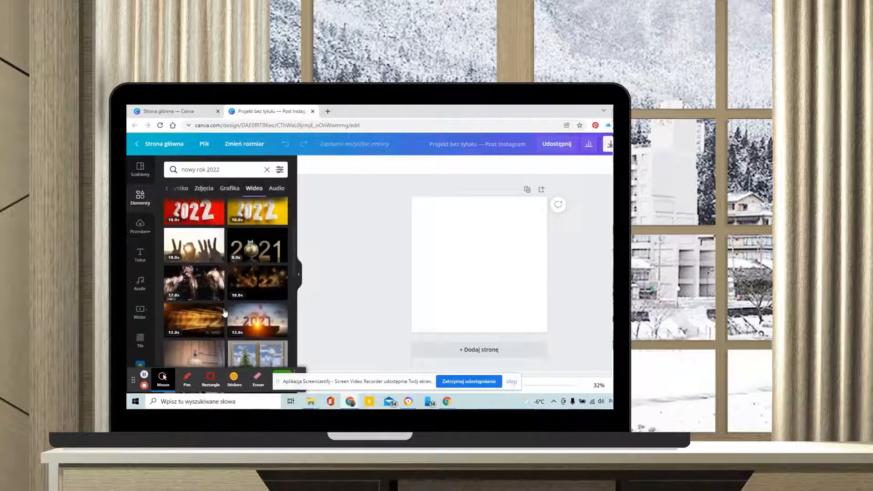
scroll(223, 312, "down", 4)
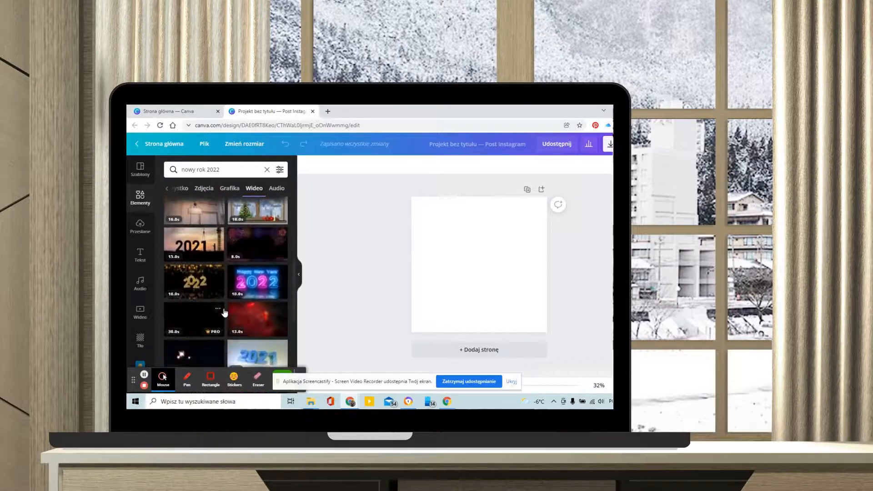
scroll(224, 309, "down", 2)
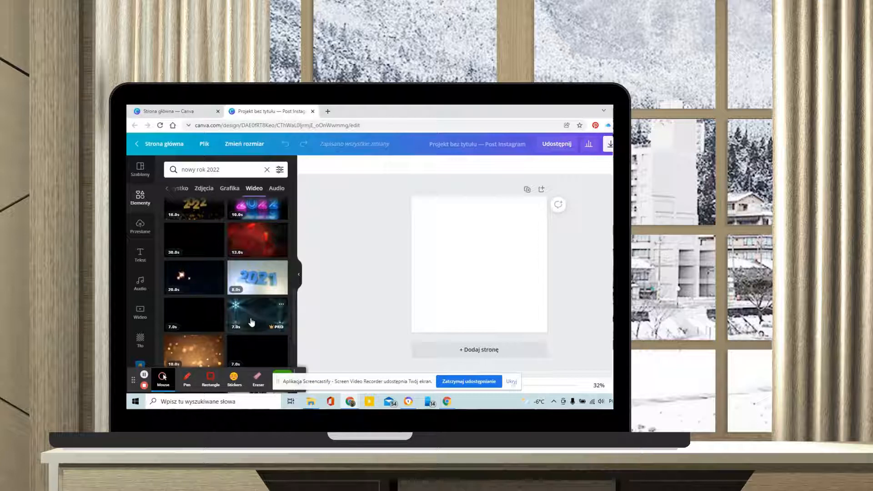
From the photo results, insert the dark picture with a gold-bowed champagne bottle and set it as the page background.
left_click(205, 189)
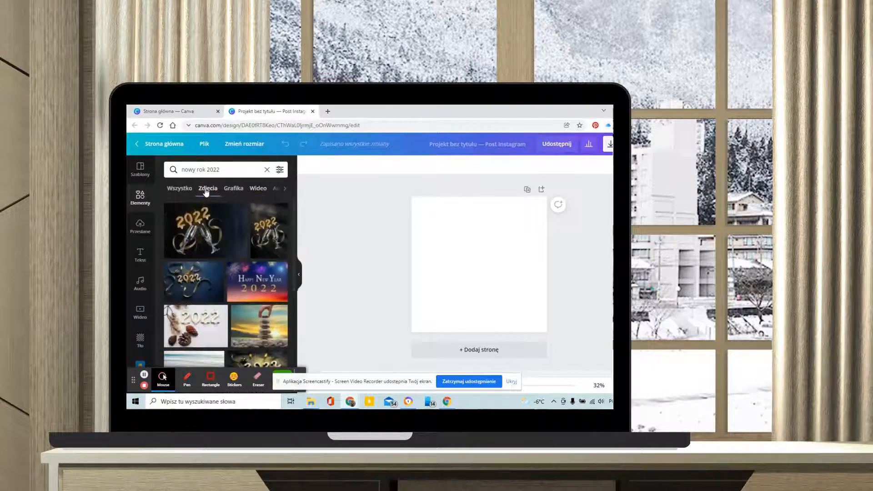
scroll(240, 302, "down", 5)
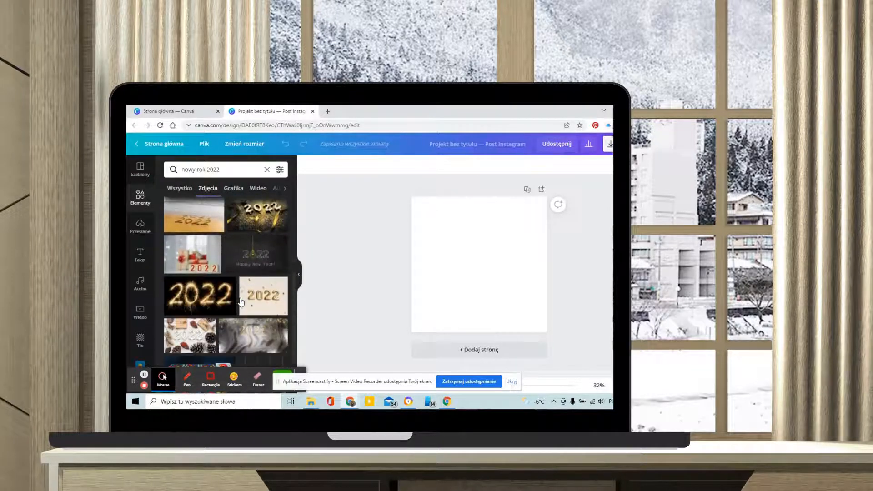
scroll(241, 301, "up", 1)
scroll(241, 301, "down", 1)
scroll(241, 301, "up", 2)
scroll(241, 301, "down", 2)
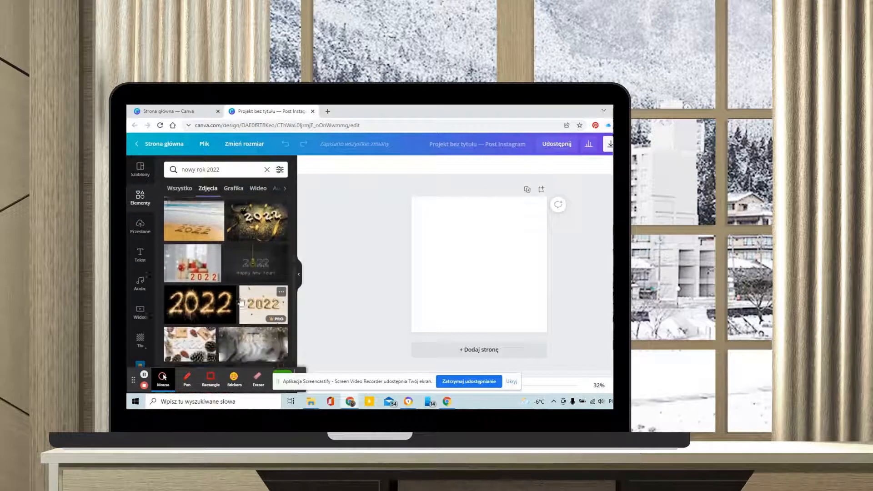
scroll(241, 301, "down", 2)
scroll(243, 303, "down", 1)
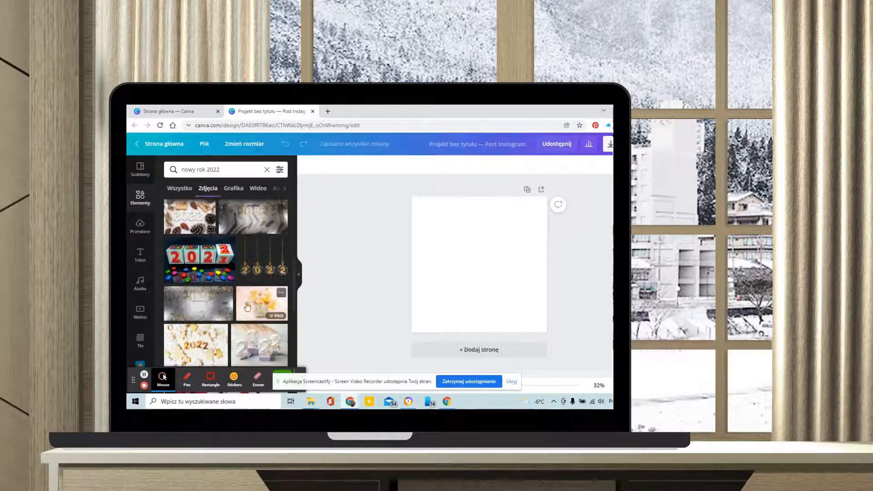
scroll(247, 307, "down", 5)
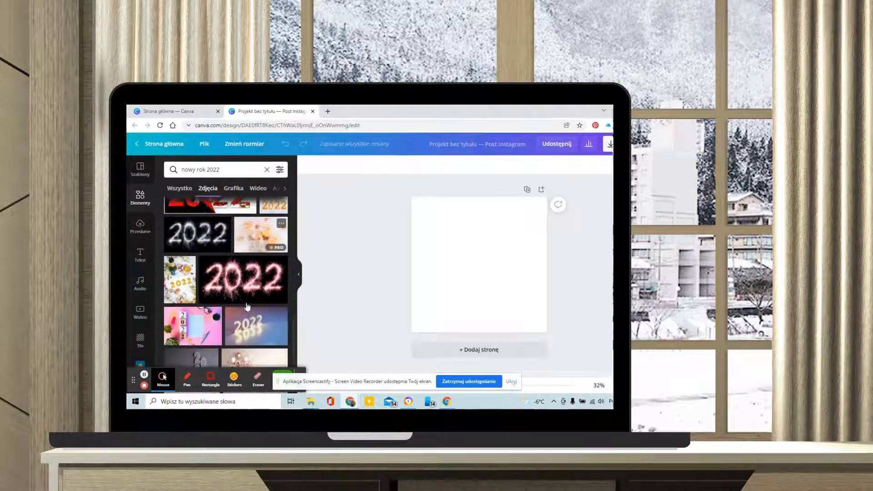
scroll(247, 307, "up", 5)
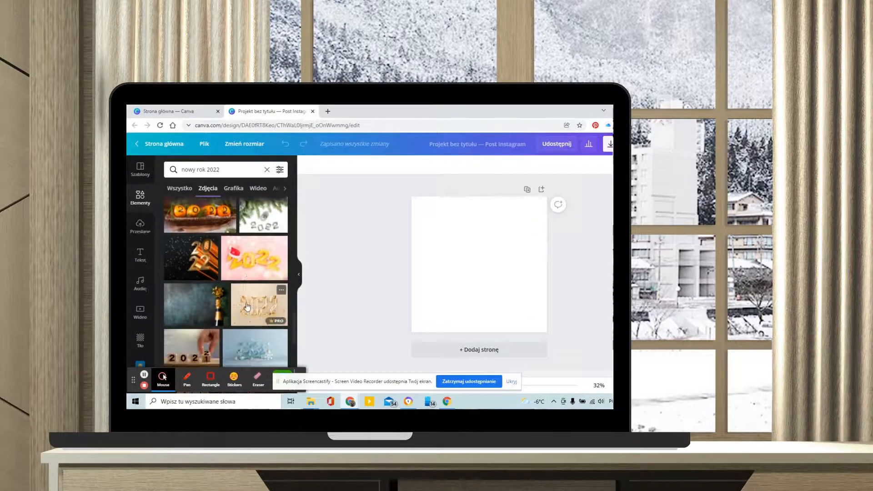
left_click(197, 301)
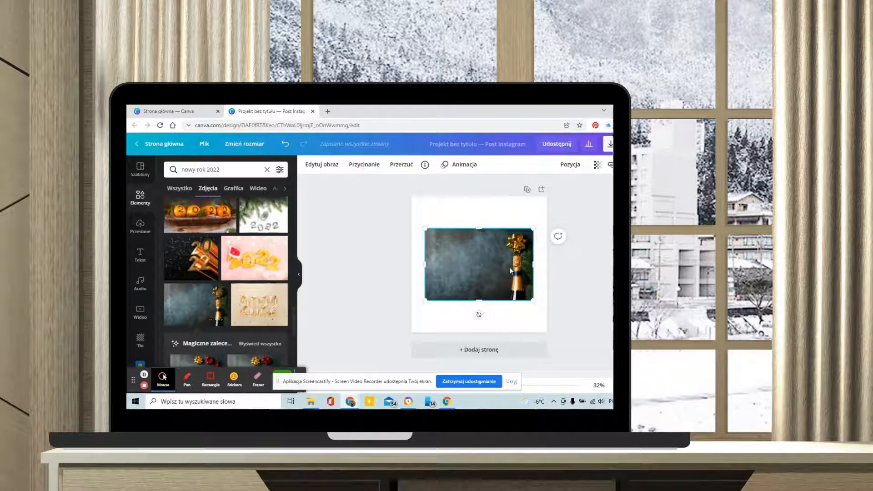
right_click(478, 258)
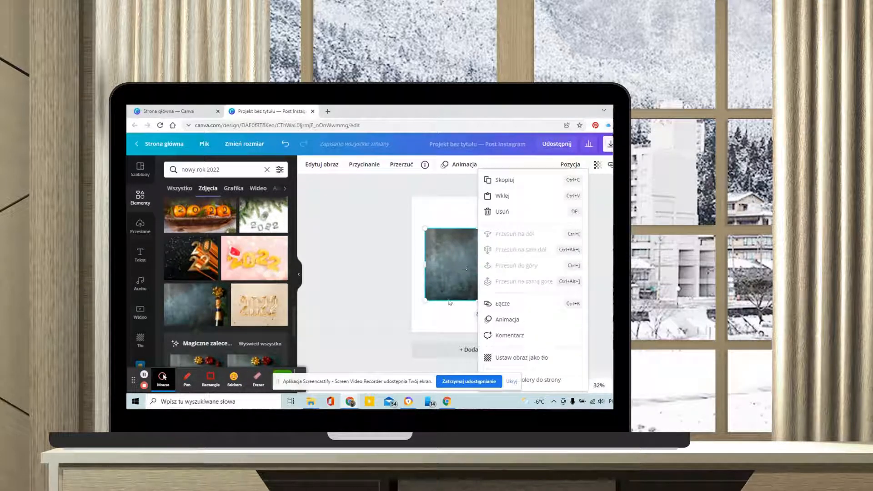
left_click(548, 362)
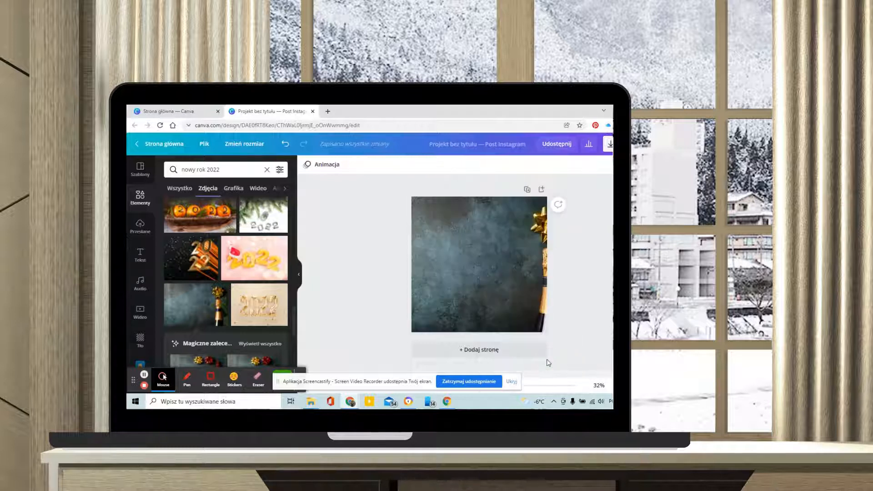
Enlarge the background photo and reposition it so the champagne bottle lies fully within the page, and accept the crop.
double_click(506, 260)
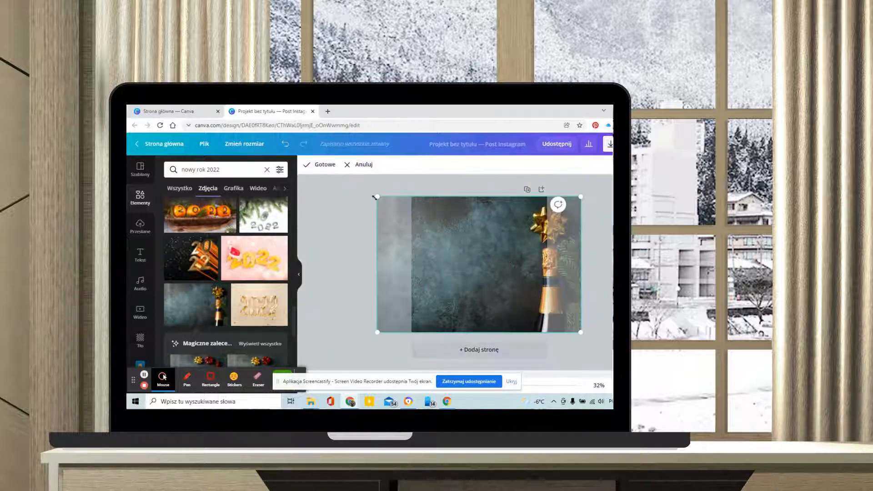
mouse_move(373, 197)
left_mouse_down()
mouse_move(322, 176)
mouse_move(367, 191)
left_mouse_up()
left_click_drag(496, 266, 446, 264)
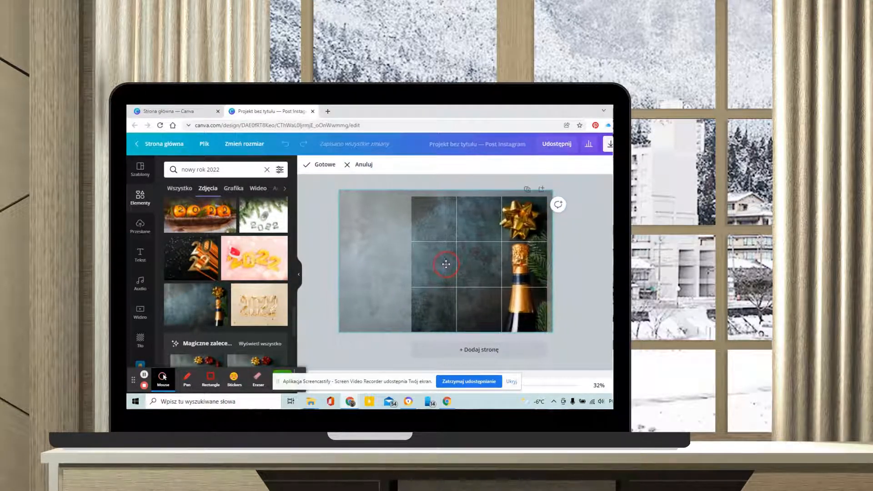
left_click_drag(339, 190, 321, 164)
left_click(321, 164)
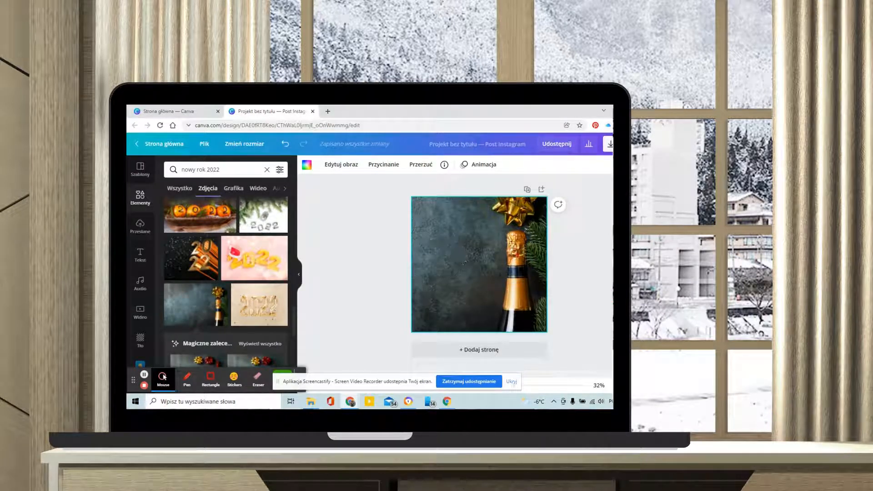
Try adjusting the background photo's transparency and deselect the photo.
left_click(622, 164)
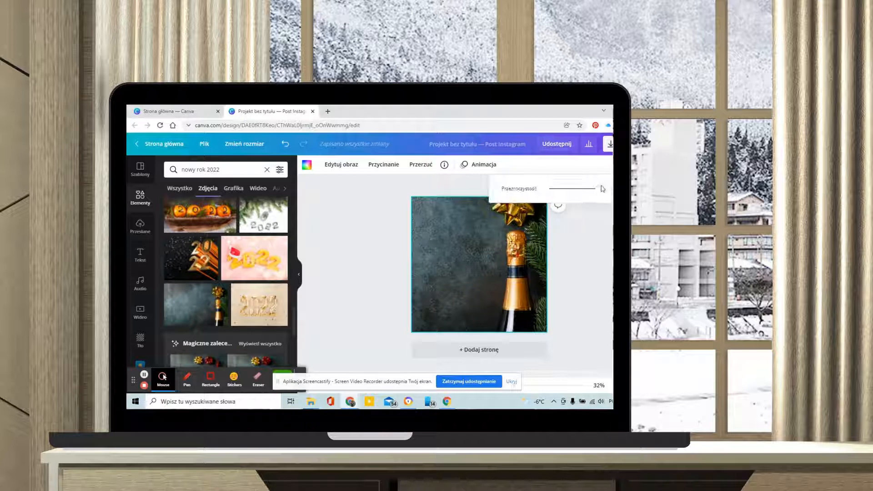
left_click_drag(599, 187, 596, 189)
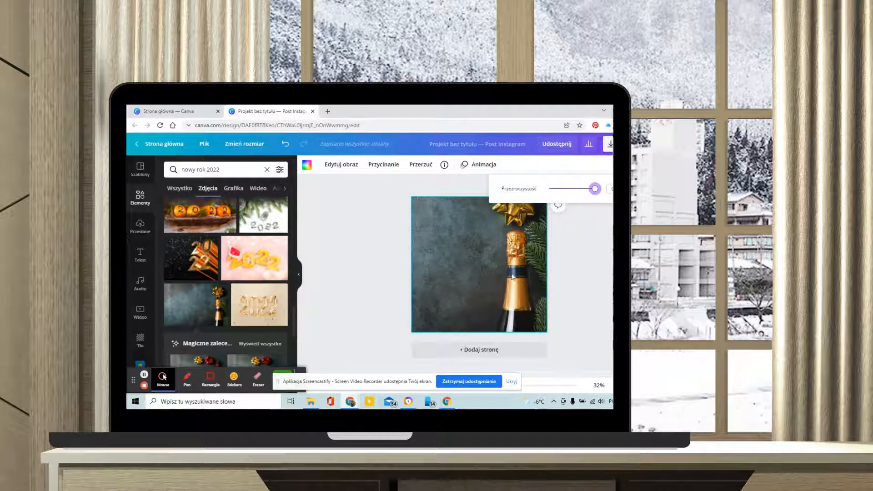
left_click(591, 264)
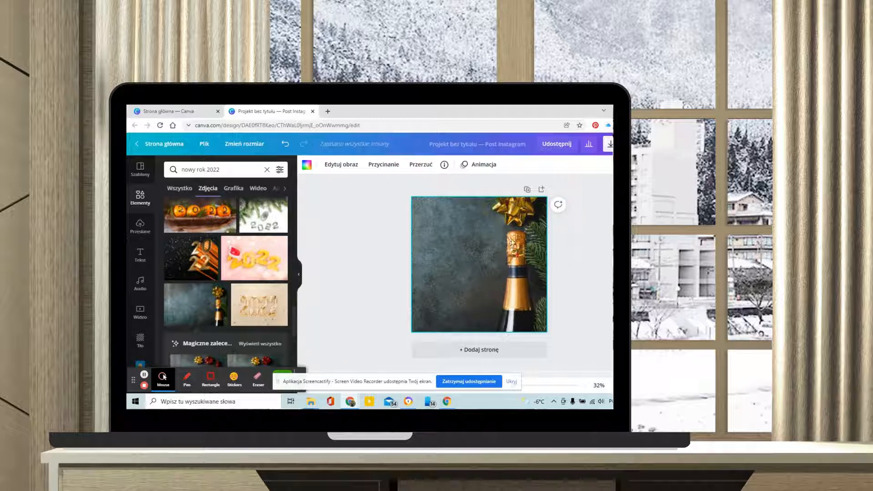
left_click(577, 272)
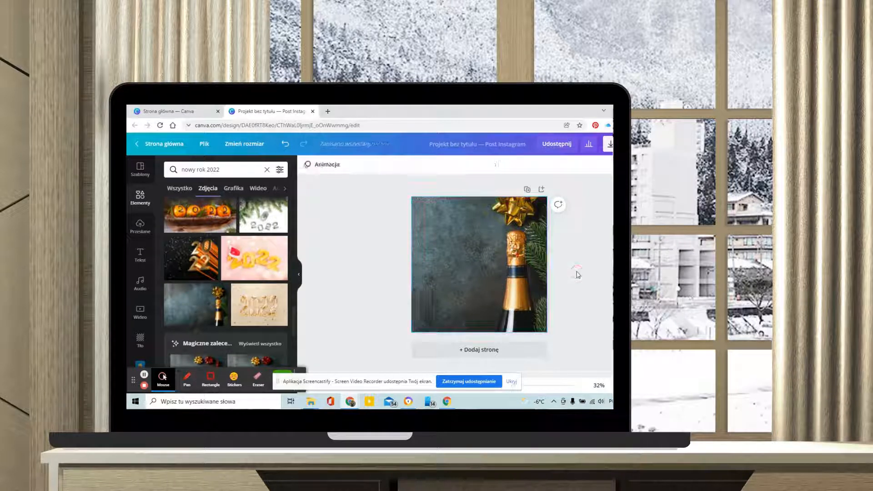
Add a blank second page to the design.
left_click(541, 190)
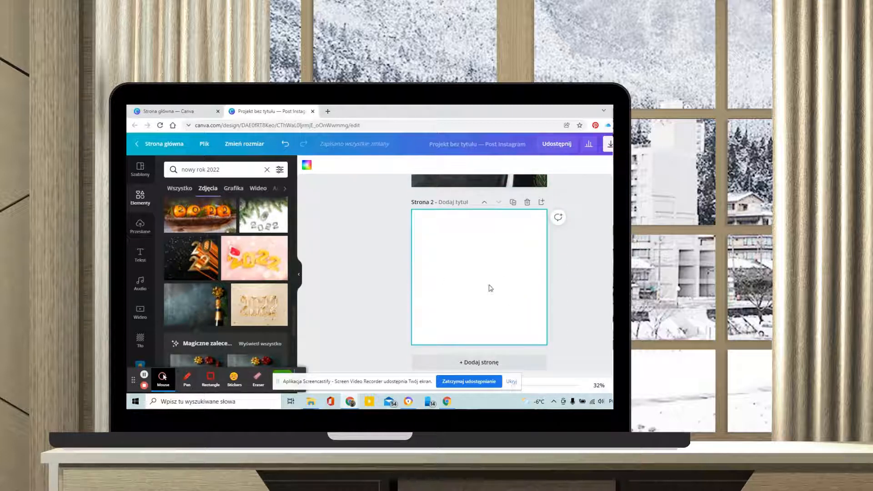
Delete the blank second page and duplicate the champagne page as page 2.
left_click(527, 202)
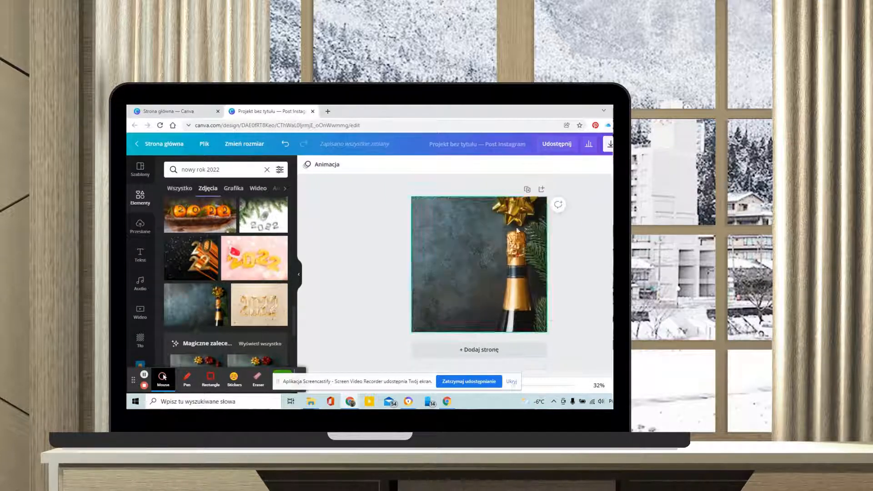
left_click(527, 190)
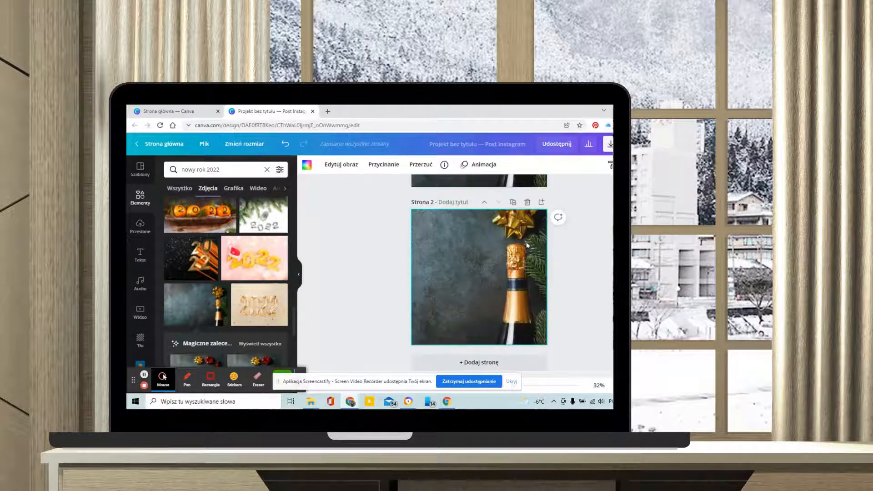
scroll(471, 279, "up", 3)
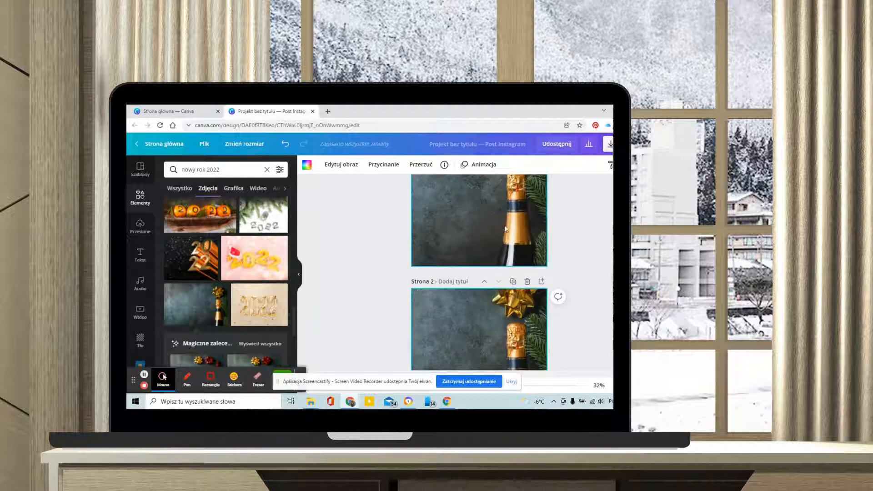
scroll(498, 226, "down", 3)
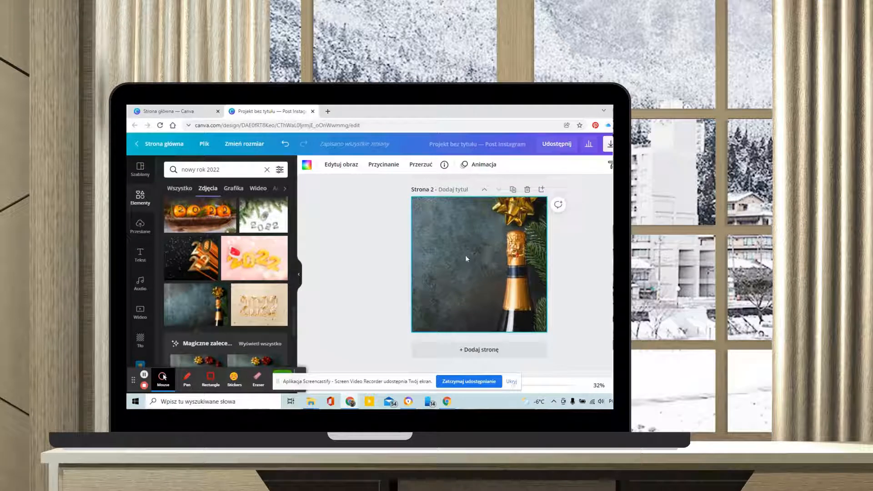
scroll(466, 259, "up", 4)
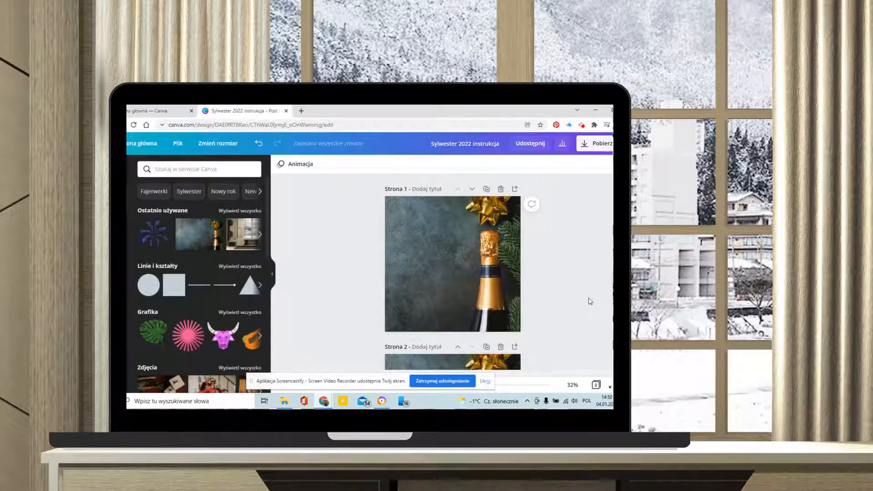
Search the design elements for "3".
scroll(518, 282, "down", 3)
scroll(513, 279, "up", 3)
scroll(570, 285, "down", 3)
scroll(570, 285, "up", 3)
left_click(197, 170)
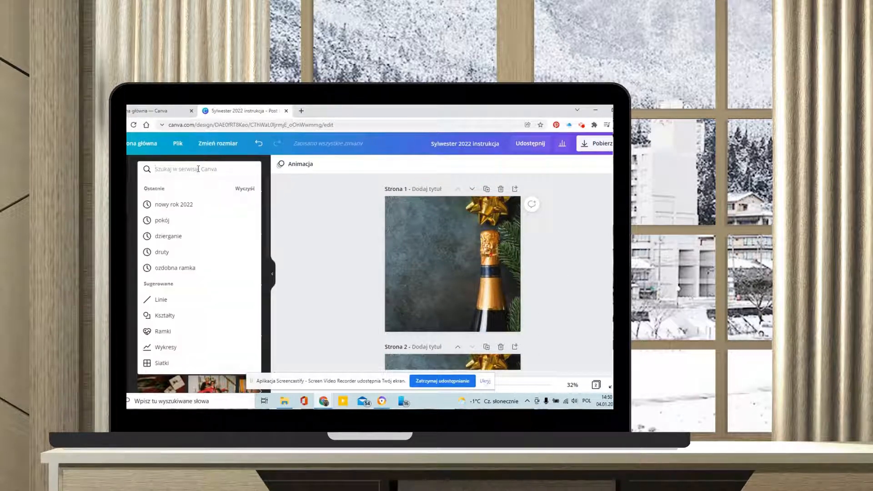
type("3")
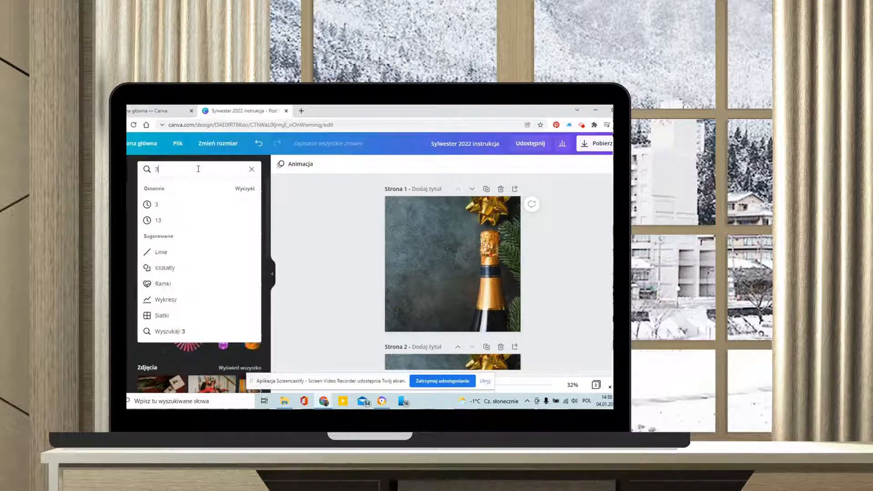
left_click(168, 205)
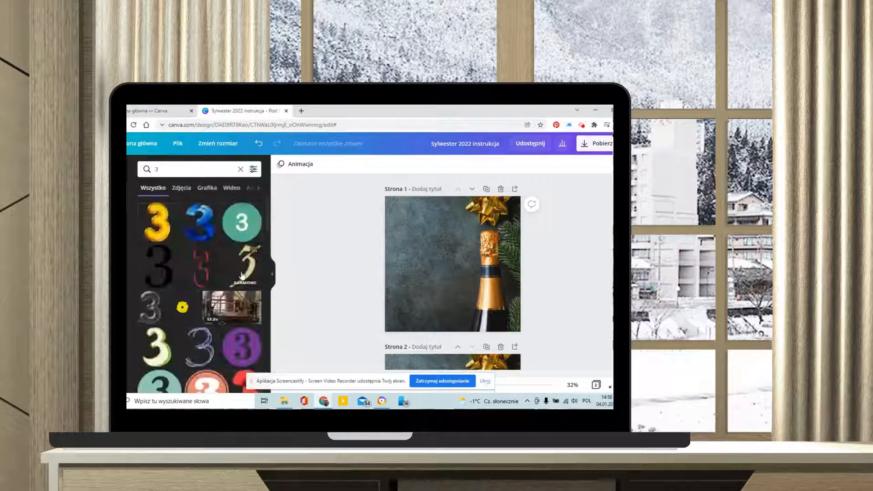
Limit the results to graphics and insert the ornate gold 3 with a small star on page 1.
scroll(243, 283, "down", 2)
scroll(242, 282, "down", 10)
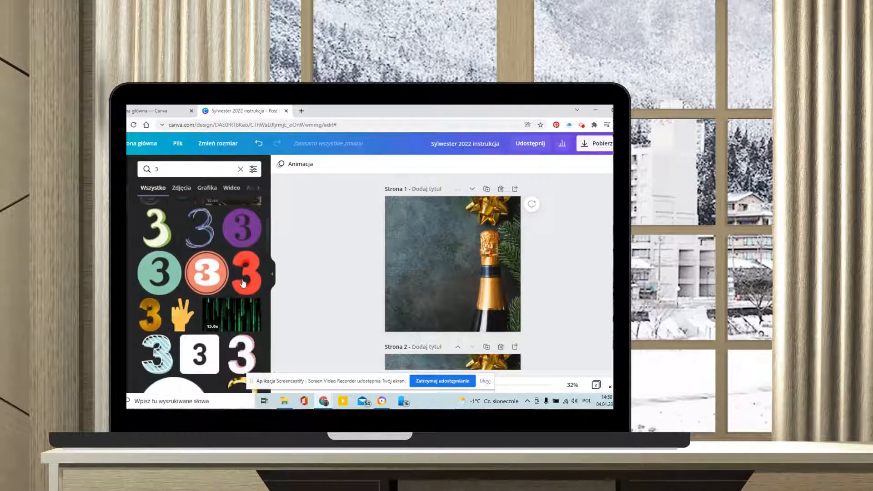
scroll(243, 283, "up", 2)
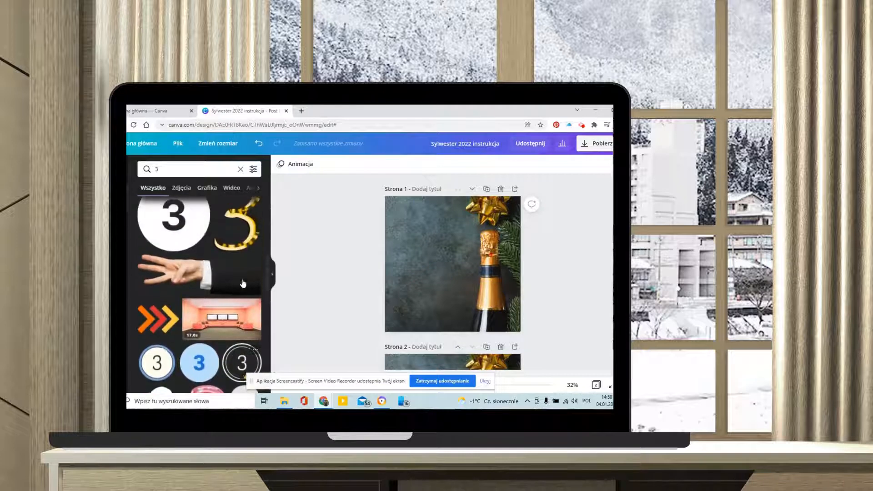
scroll(243, 282, "down", 1)
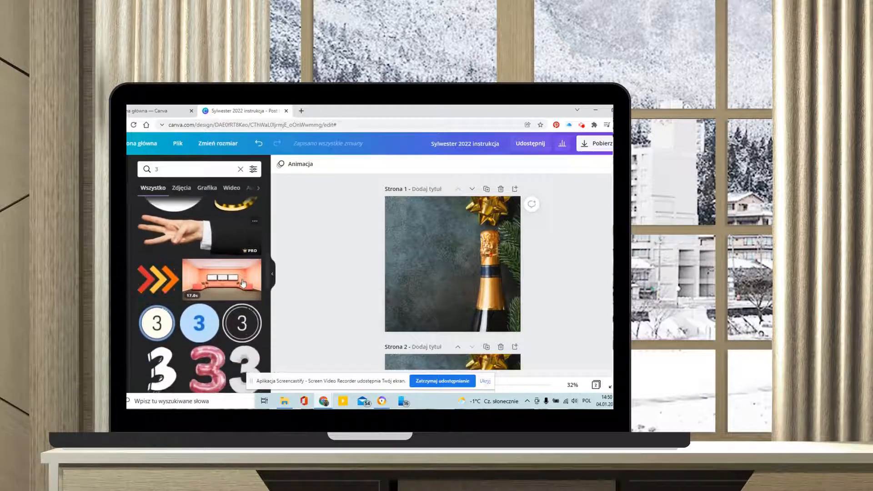
left_click(207, 192)
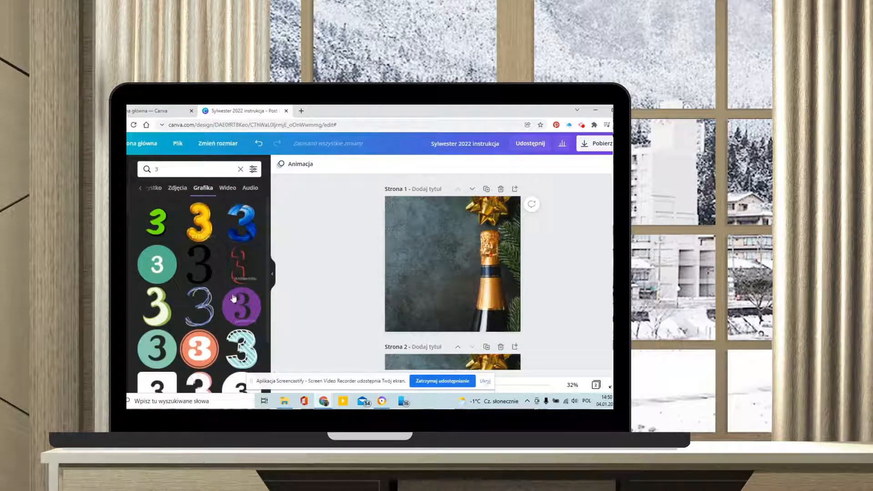
scroll(222, 295, "down", 3)
scroll(219, 335, "down", 5)
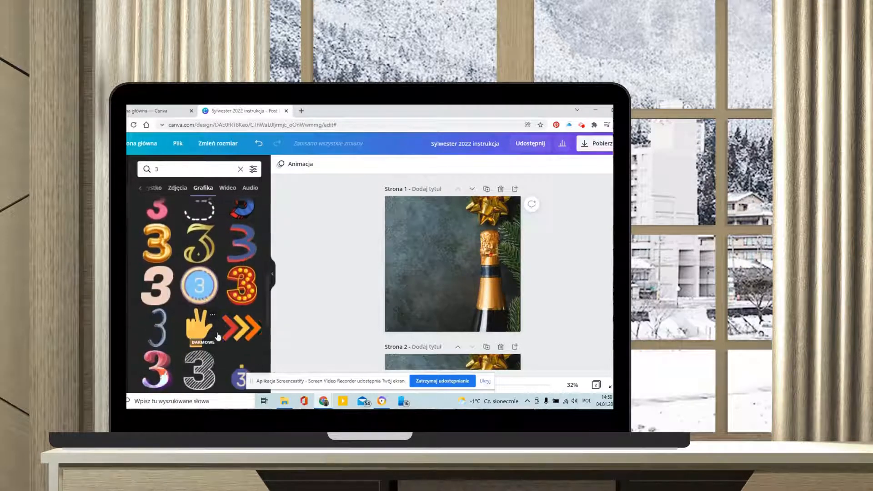
left_click(208, 245)
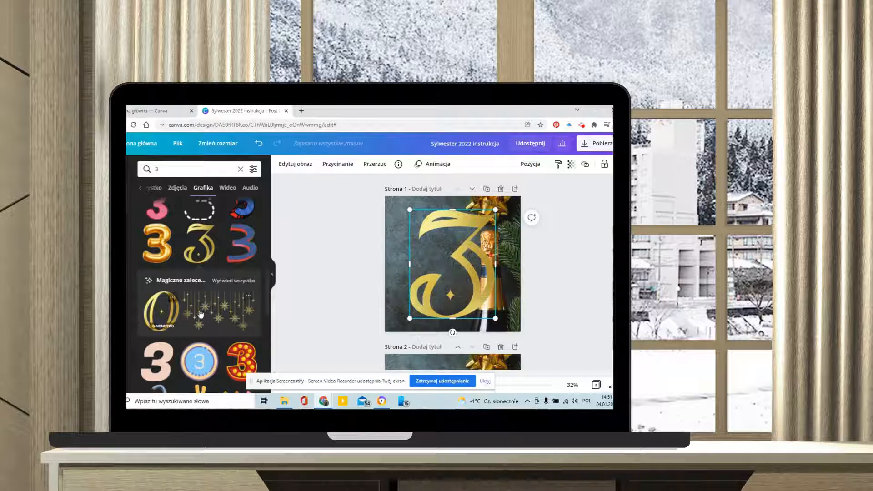
Show all recommended graphics that match the gold 3 and look through them for the other numerals.
left_click(239, 282)
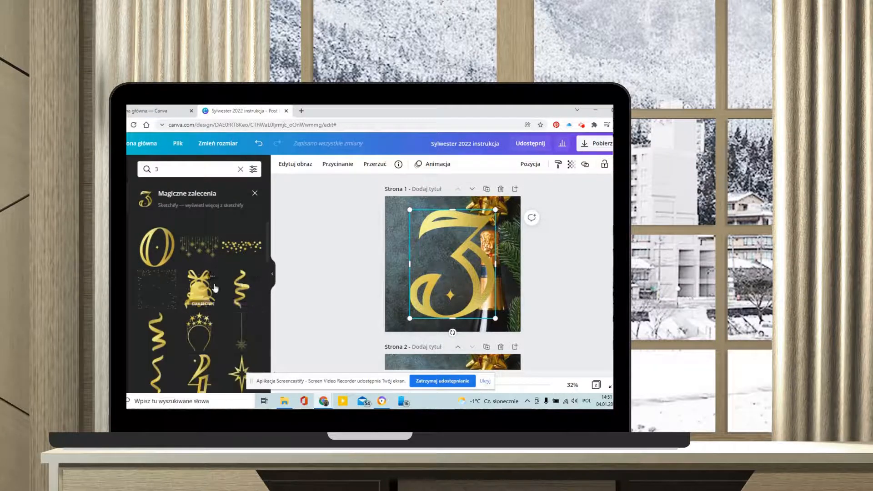
scroll(227, 286, "down", 6)
scroll(215, 287, "down", 8)
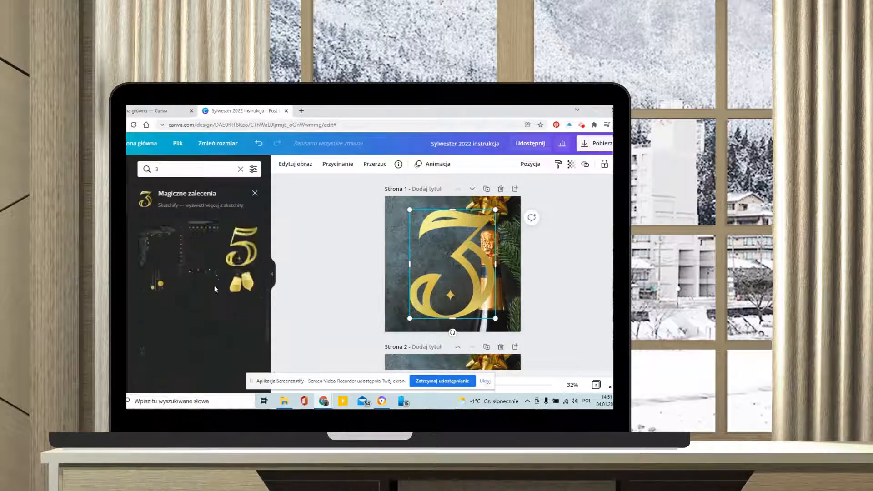
scroll(216, 291, "up", 6)
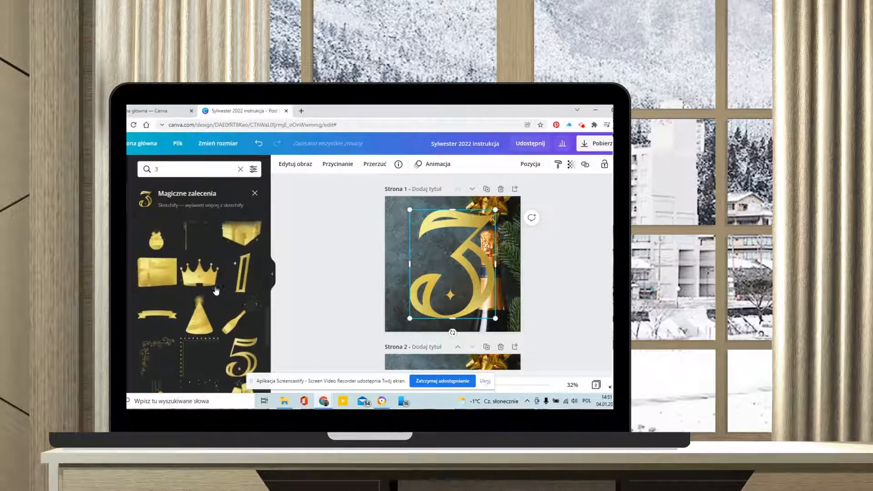
scroll(216, 291, "up", 5)
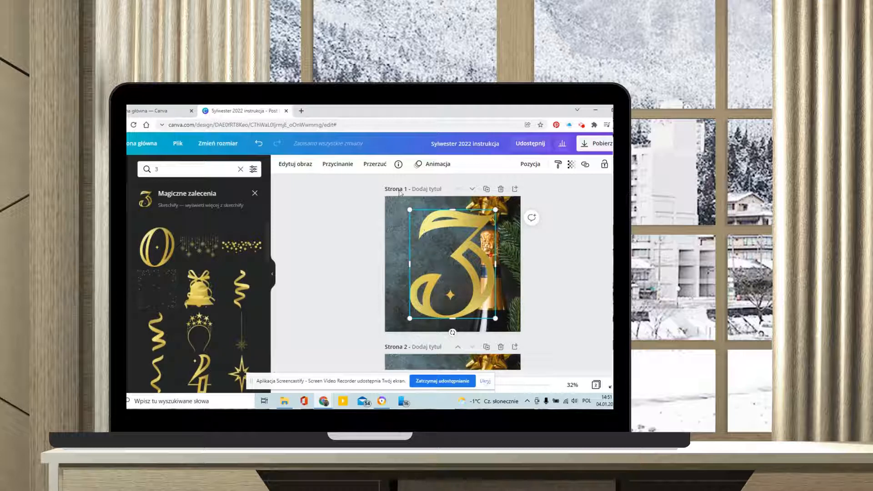
Move the gold 3 to the left edge of page 1, vertically centred and clear of the champagne bottle.
left_click_drag(449, 282, 424, 270)
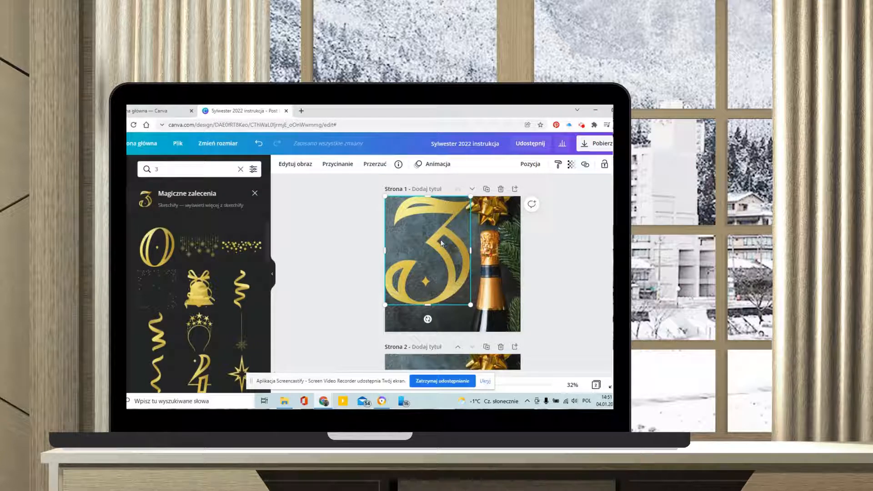
left_click_drag(442, 248, 441, 261)
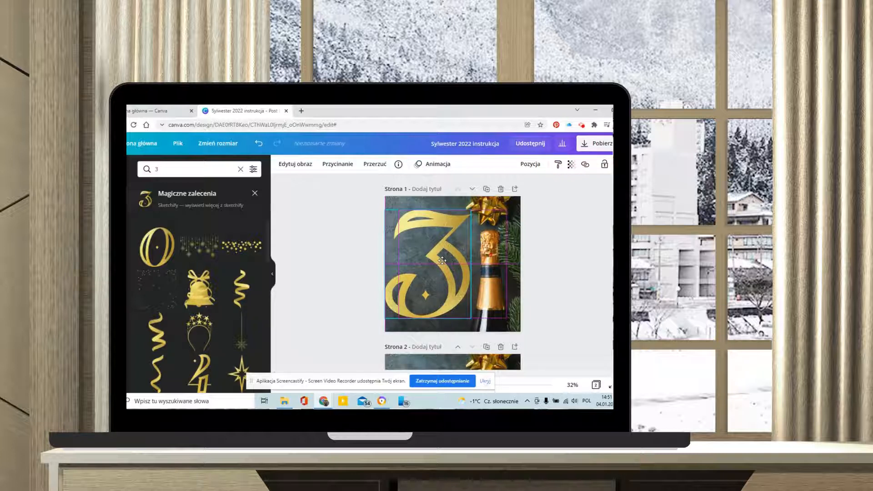
left_click_drag(442, 260, 442, 260)
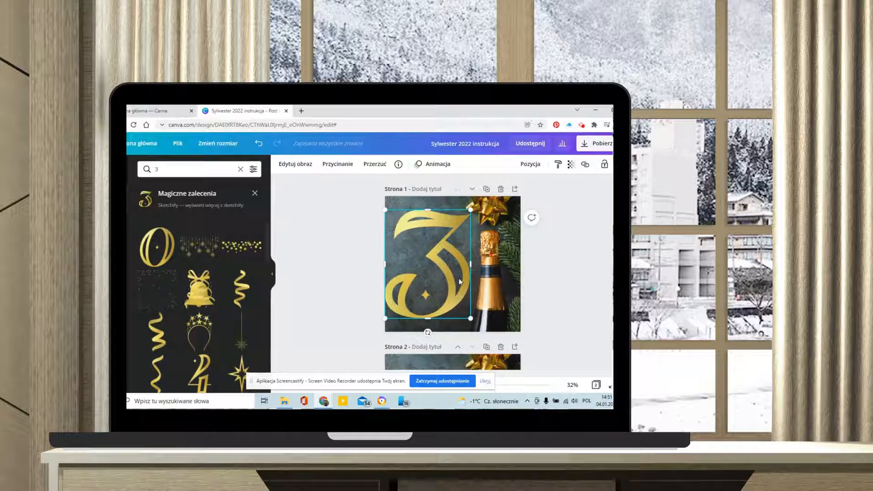
Duplicate page 2 and place the matching gold 2 at the left edge of page 2.
scroll(459, 281, "down", 4)
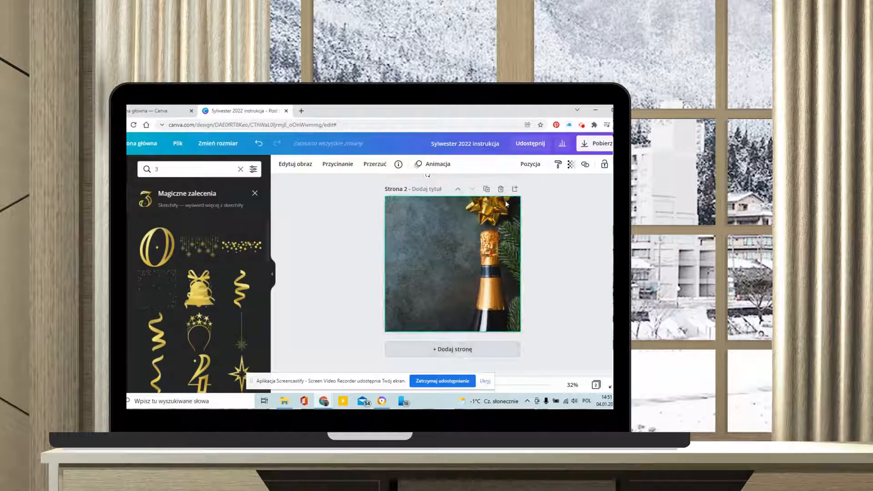
left_click(486, 190)
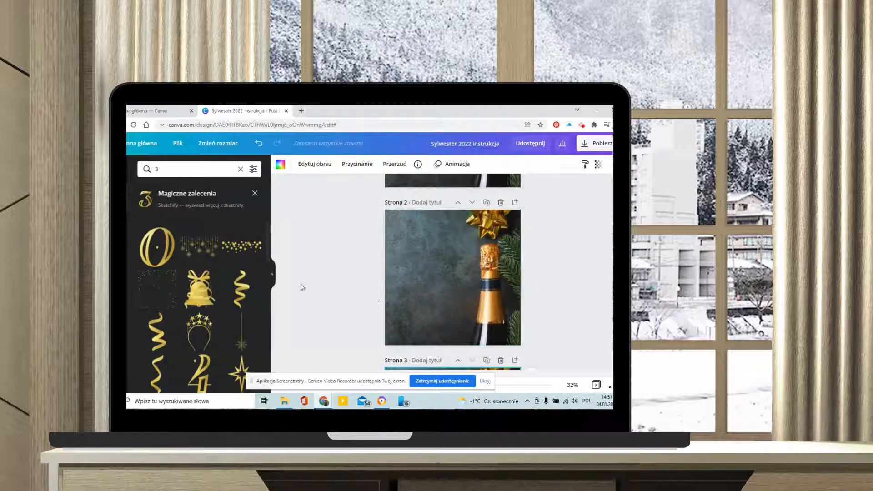
scroll(215, 308, "down", 10)
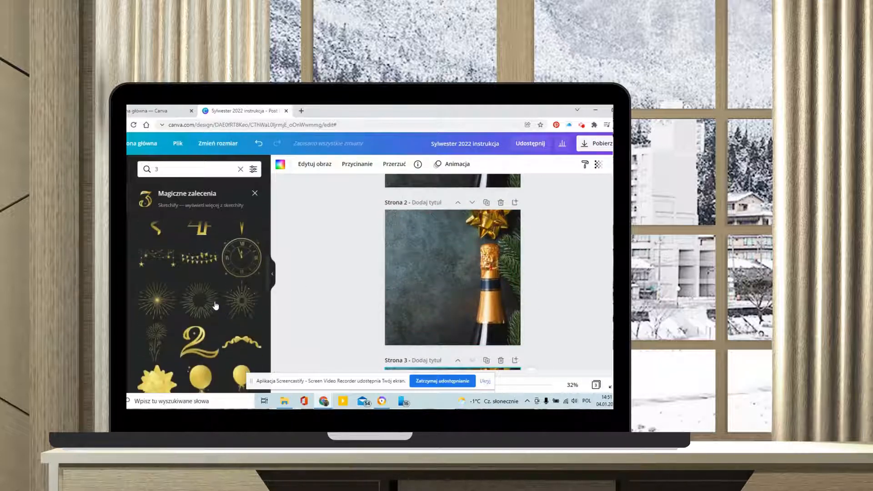
left_click(216, 305)
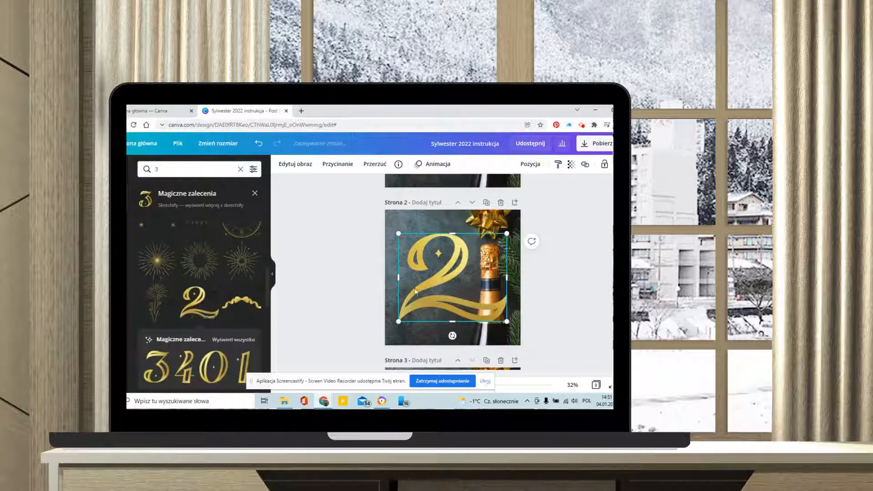
left_click_drag(456, 285, 444, 282)
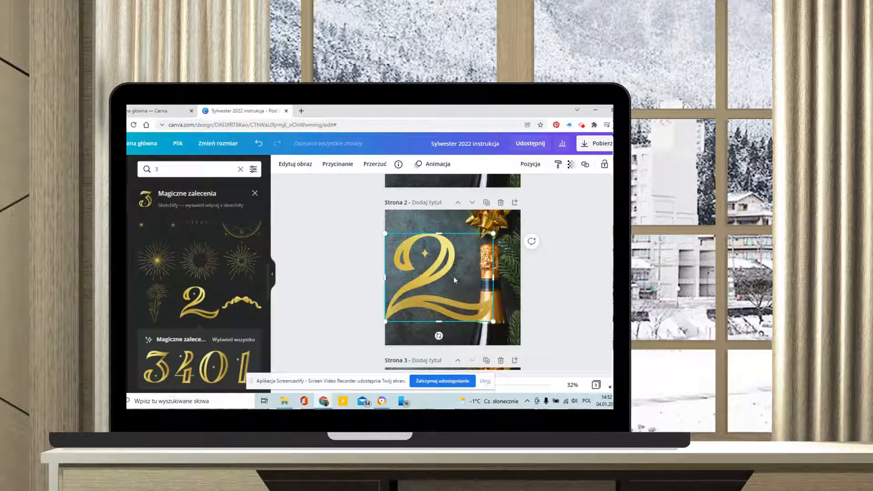
Duplicate page 3 to add a fourth champagne page.
scroll(454, 277, "down", 4)
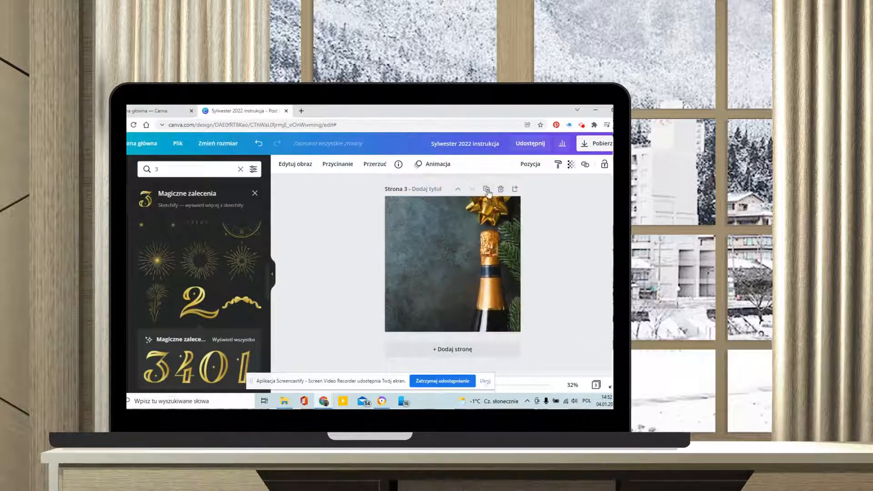
scroll(447, 280, "down", 4)
scroll(446, 278, "up", 4)
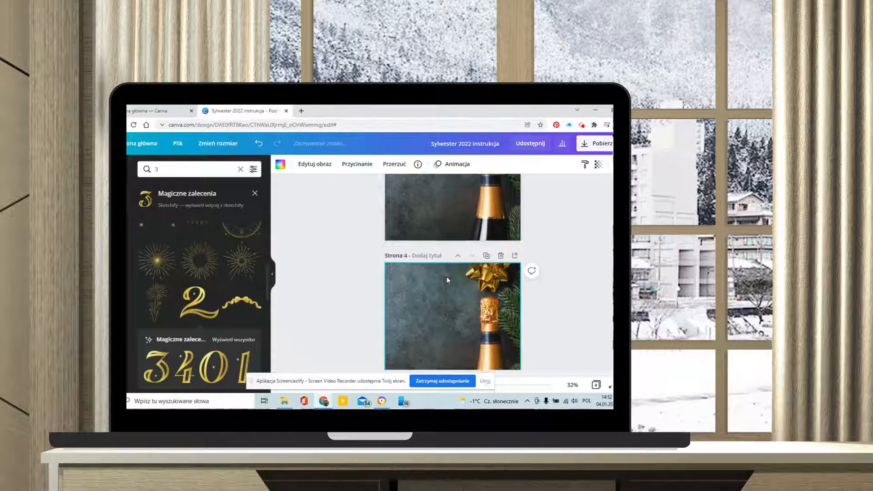
Insert the matching gold 1 on page 3 and move it into the empty area left of the bottle.
scroll(235, 307, "down", 5)
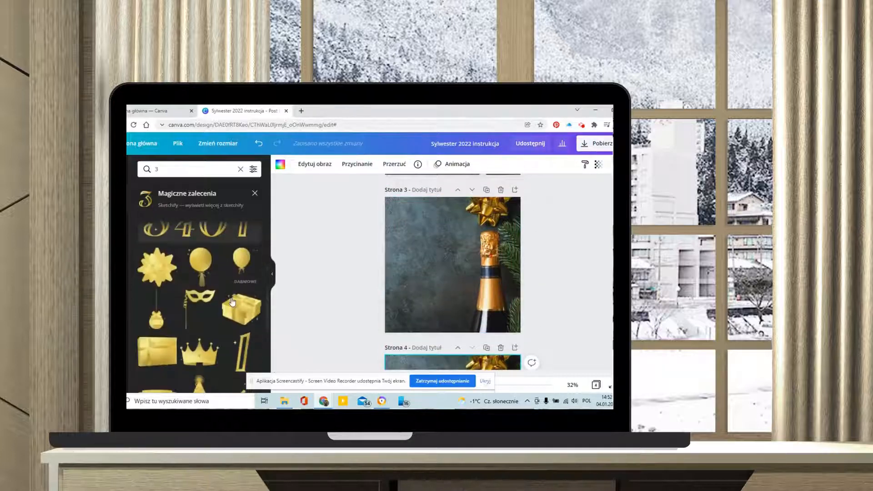
left_click(244, 265)
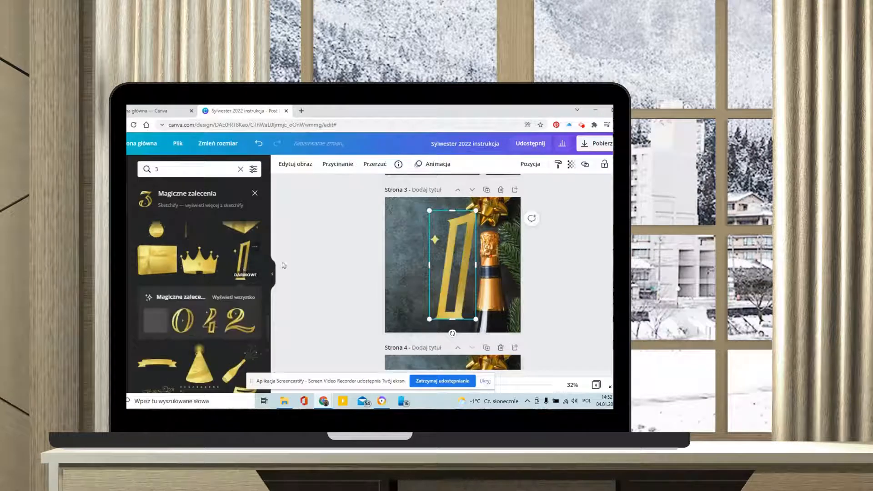
left_click_drag(460, 273, 430, 274)
Look over the first three pages to compare the placement of the gold numerals.
scroll(542, 304, "up", 8)
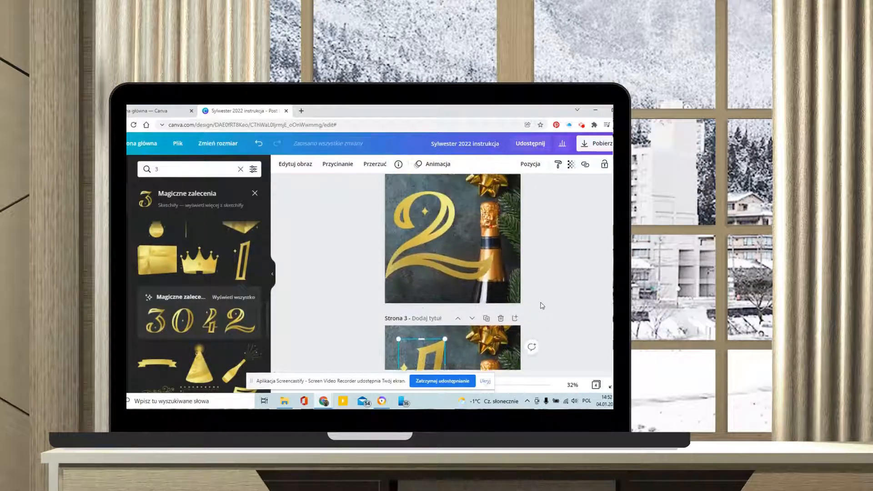
scroll(538, 292, "down", 8)
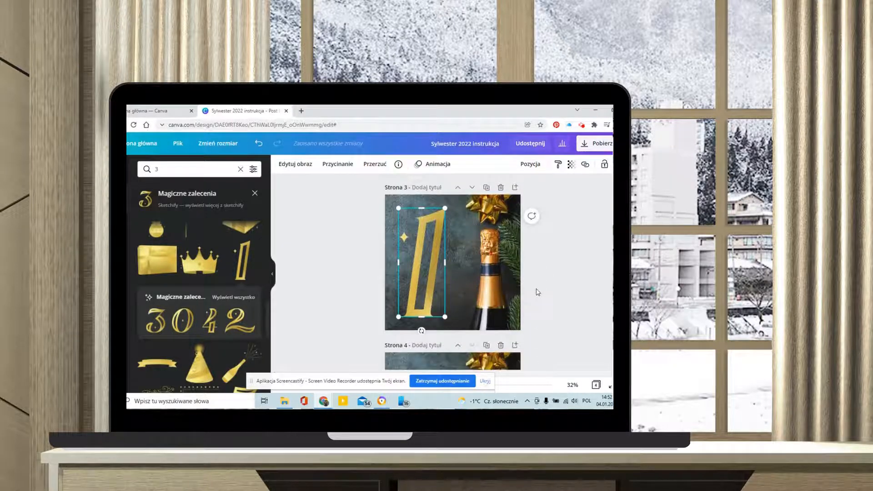
scroll(538, 292, "up", 6)
scroll(537, 292, "up", 2)
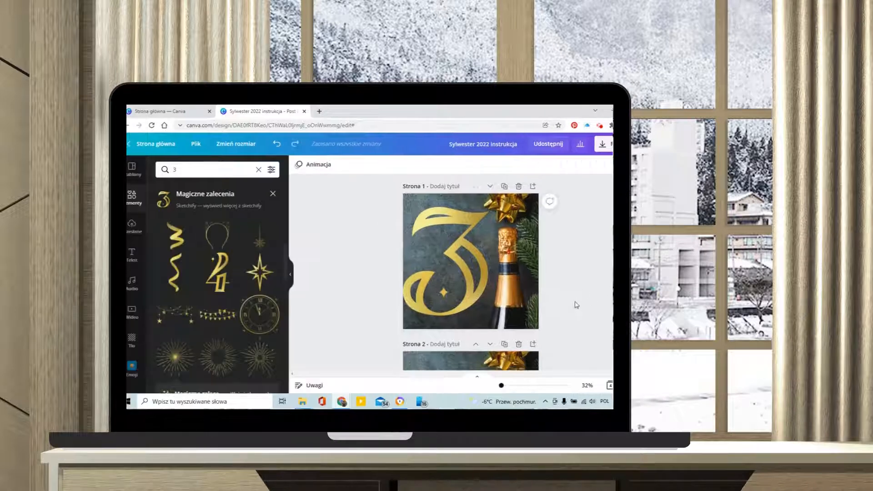
scroll(575, 303, "down", 7)
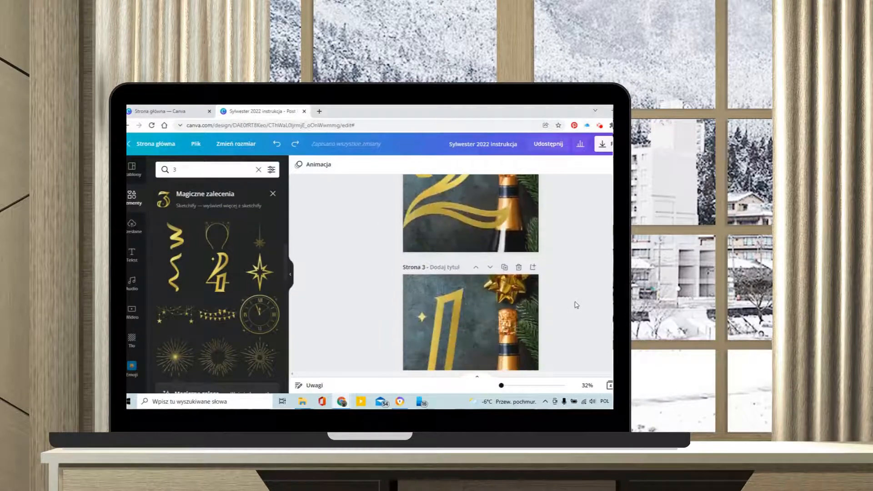
scroll(575, 305, "up", 6)
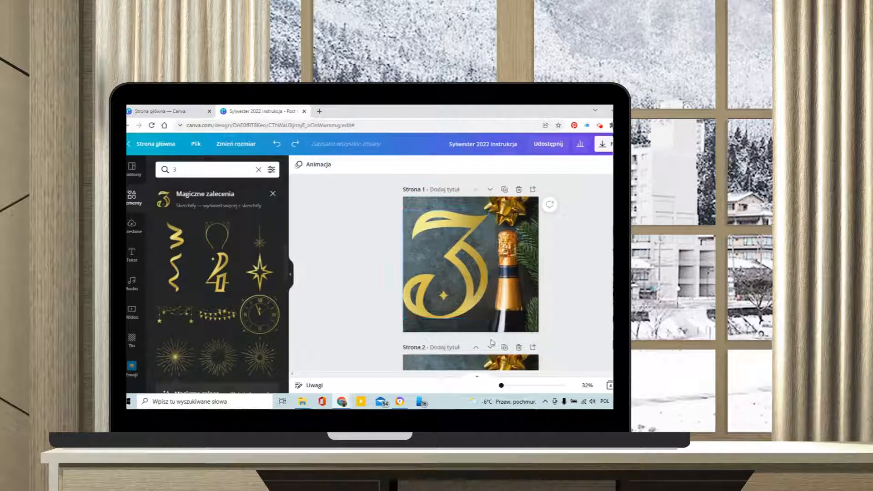
Insert the gold firework with fine rays on page 1, shrink it and centre it on the small star inside the 3.
scroll(491, 342, "down", 3)
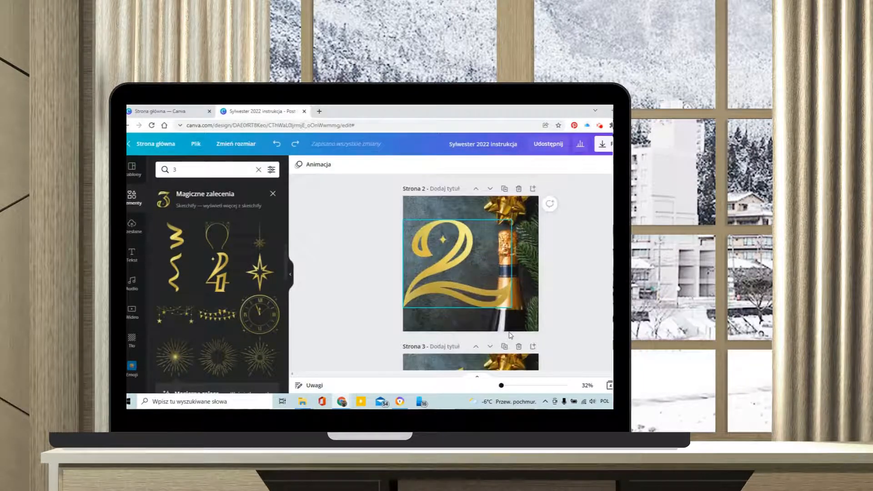
scroll(510, 335, "down", 3)
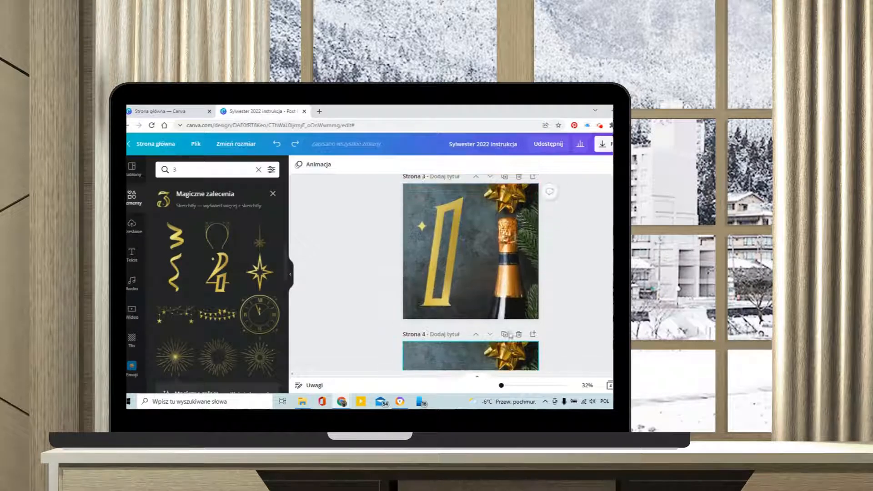
scroll(510, 336, "up", 6)
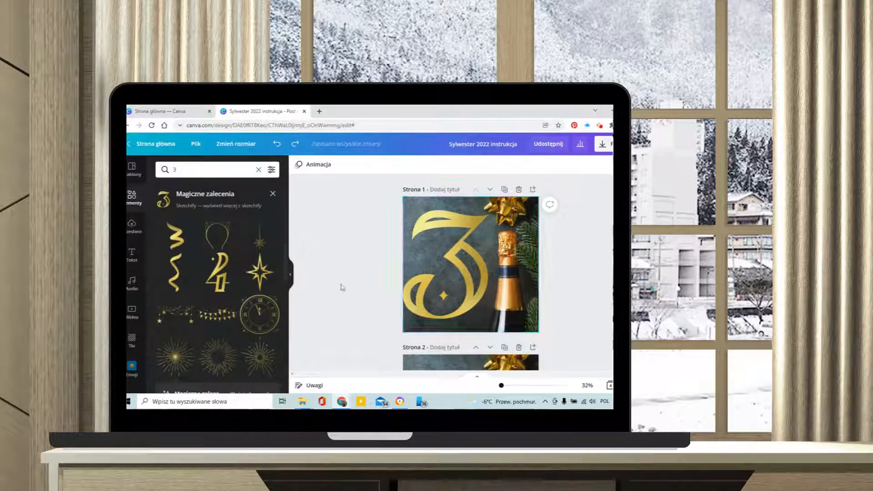
scroll(232, 317, "down", 2)
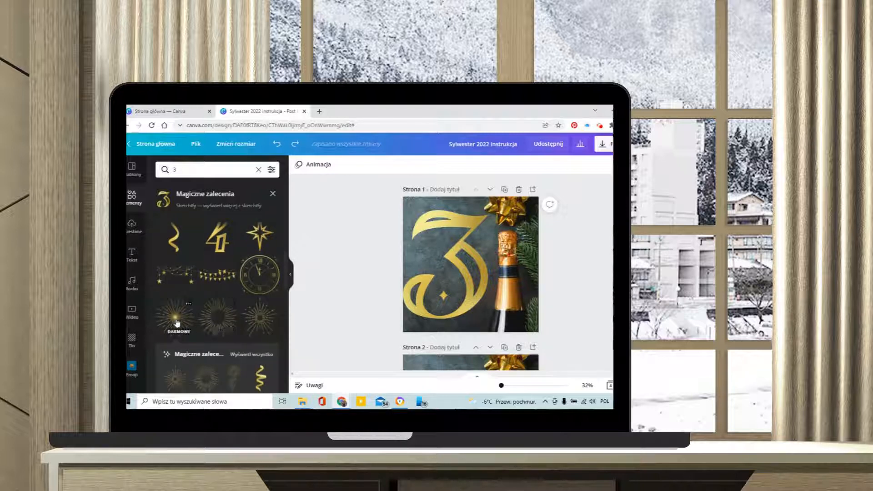
left_click(263, 322)
left_click_drag(528, 210, 467, 272)
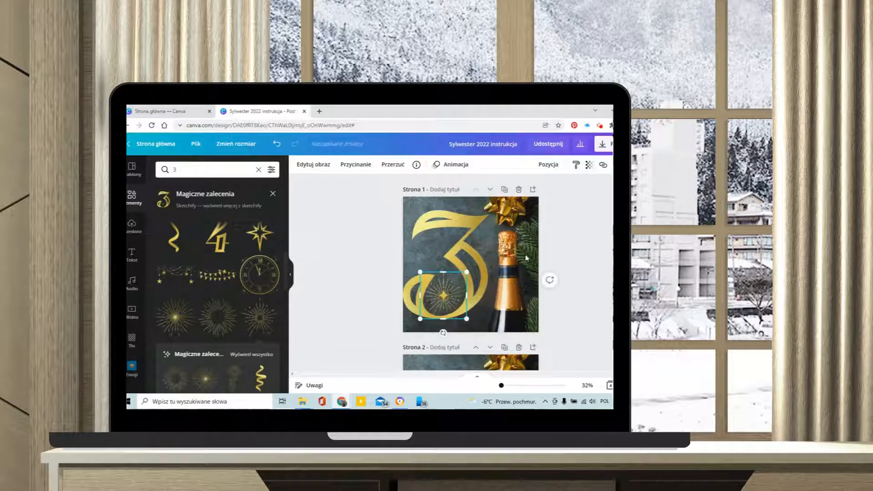
Apply the Neon photo animation to the firework on page 1.
left_click(454, 164)
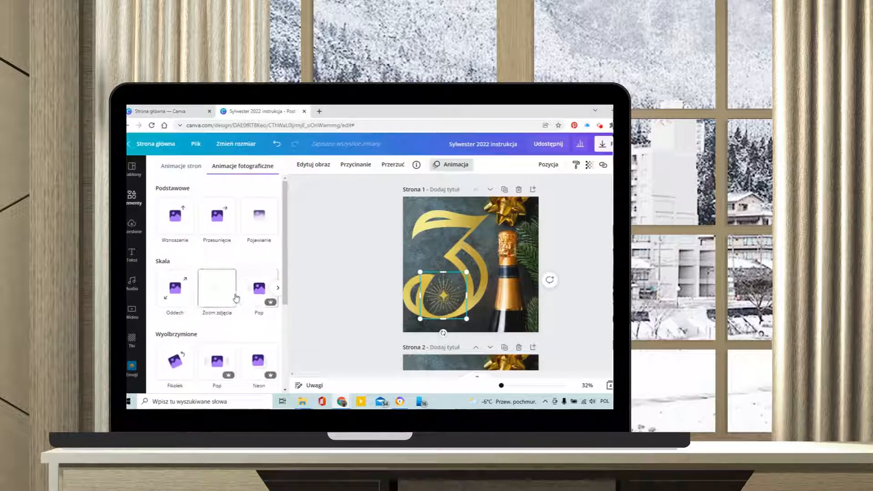
scroll(229, 296, "down", 1)
scroll(228, 296, "down", 1)
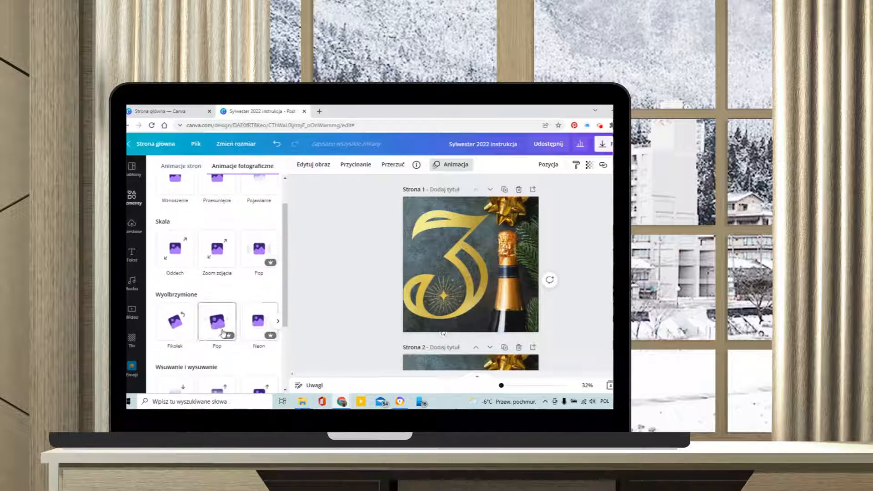
left_click(259, 323)
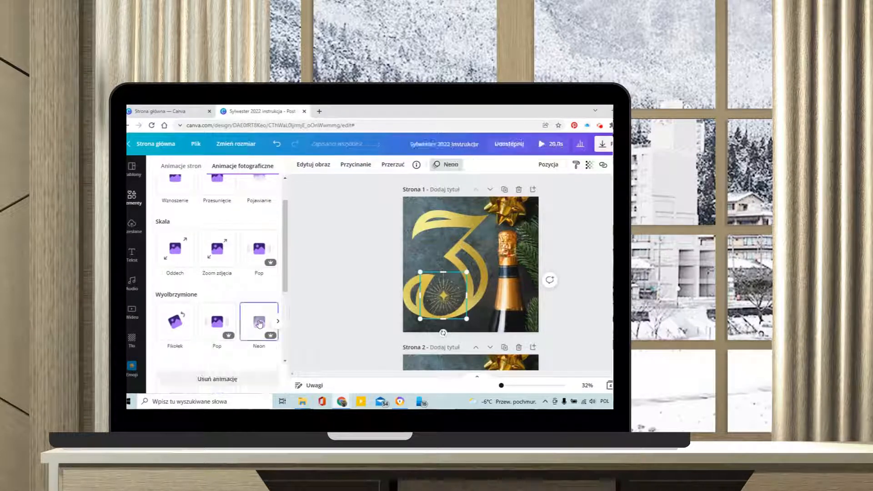
left_click(368, 285)
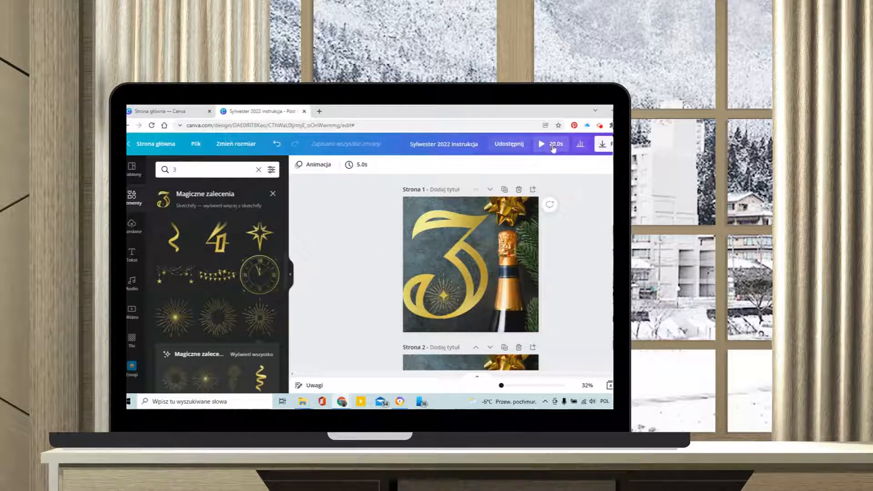
Send the animated firework on page 1 backward so it sits behind the 3.
left_click(457, 303)
left_click(446, 297)
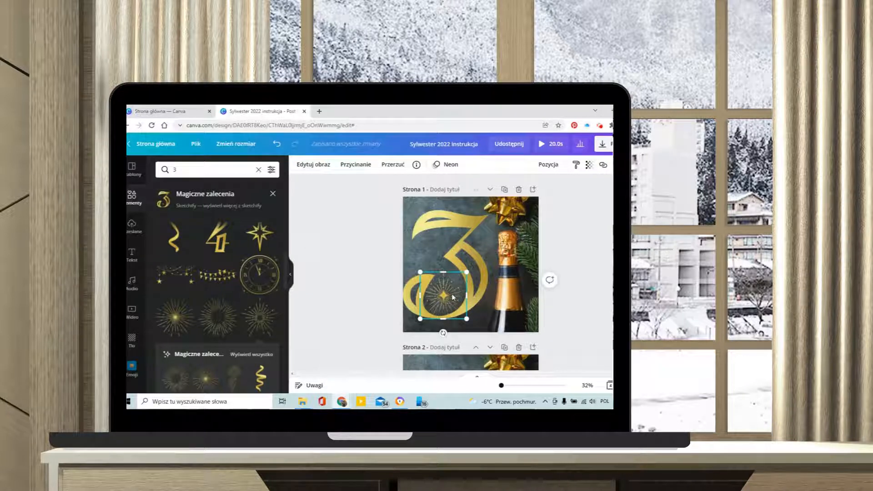
left_click(550, 168)
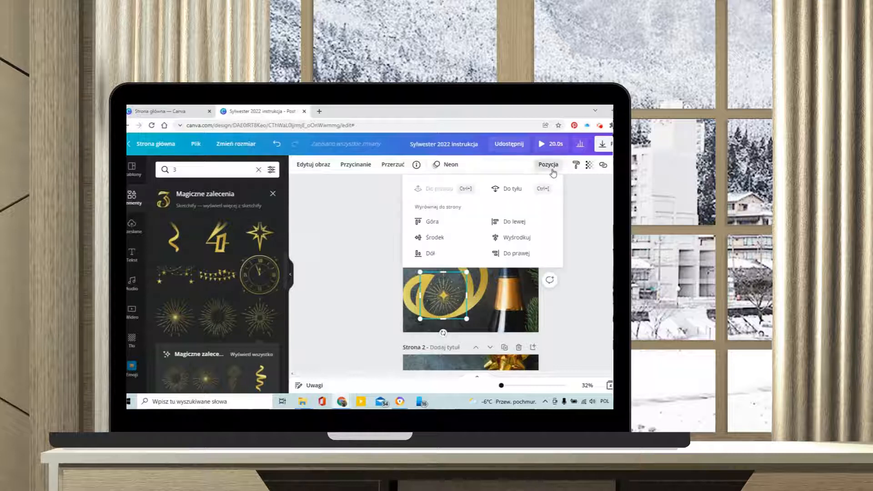
left_click(510, 190)
Place a copy of the firework on the small star in the 2 on page 2 and send it backward.
scroll(586, 331, "up", 1)
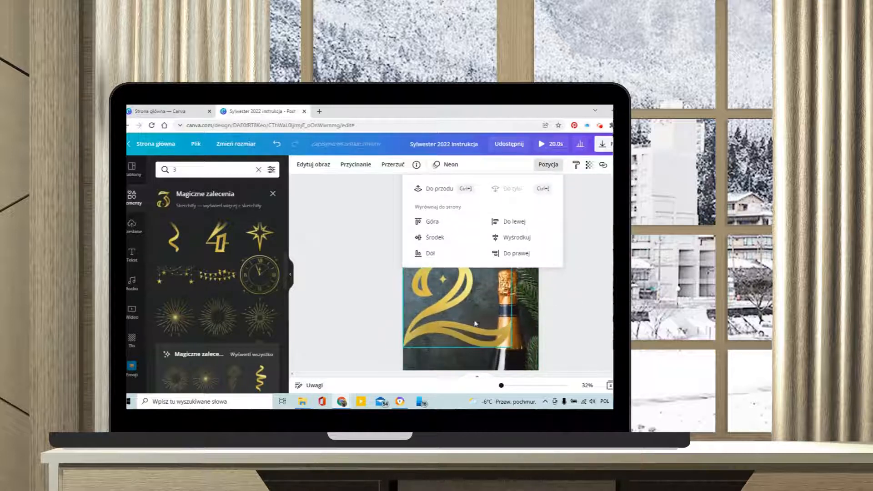
left_click(587, 331)
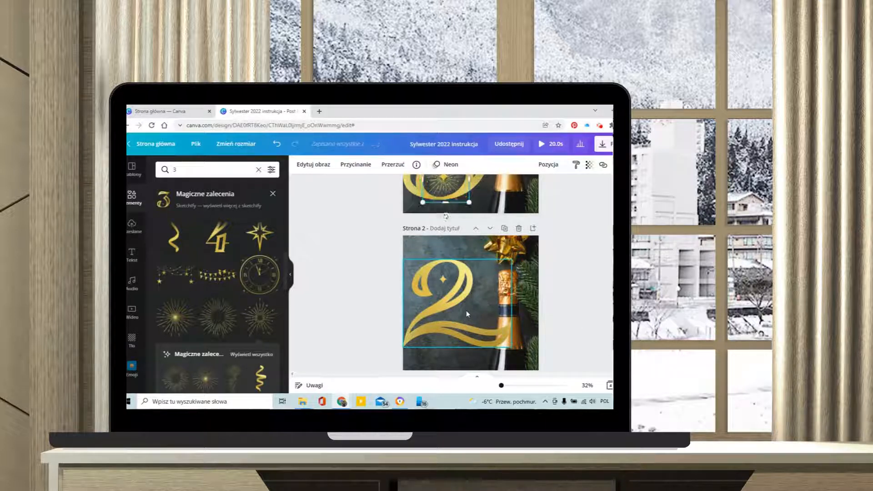
left_click_drag(453, 192, 456, 287)
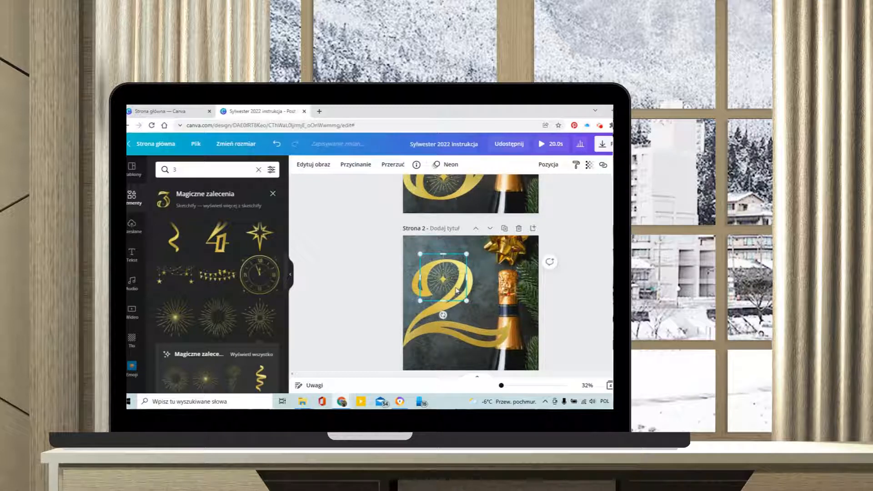
left_click(557, 168)
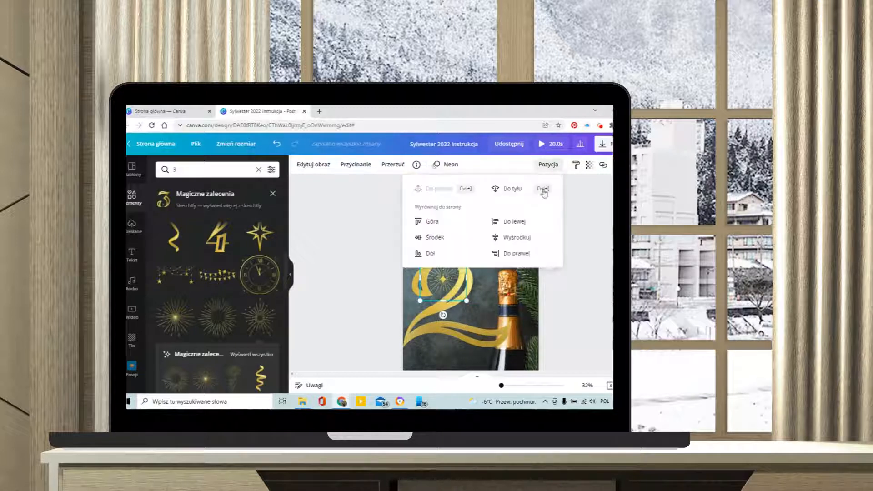
Paste the firework on page 3, centre it on the star beside the 1 and send it backward.
scroll(576, 312, "down", 5)
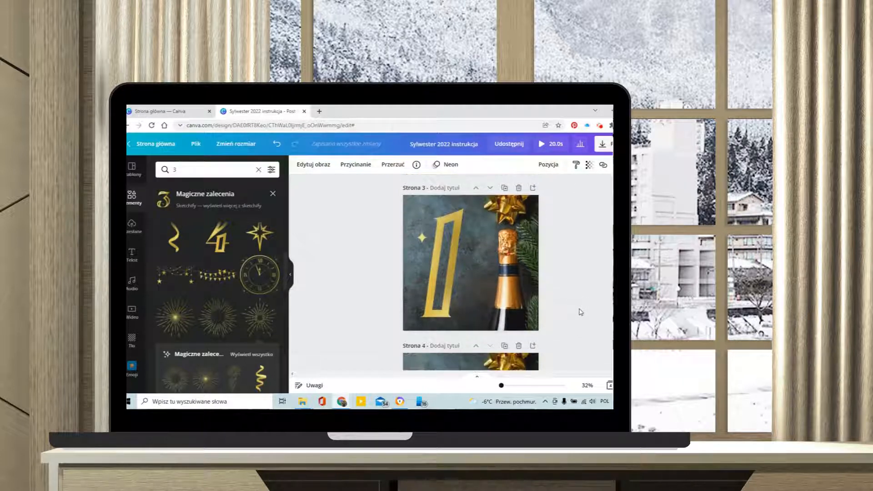
key("ctrl+v")
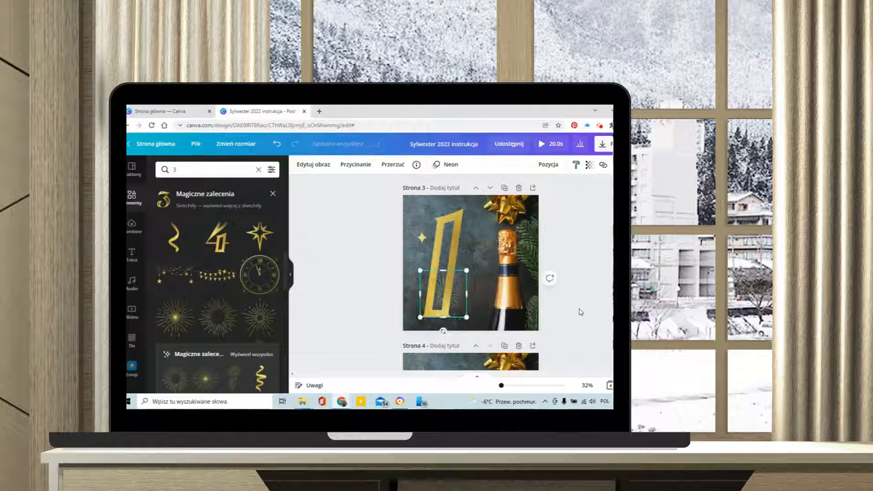
left_click_drag(455, 299, 436, 245)
left_click(548, 164)
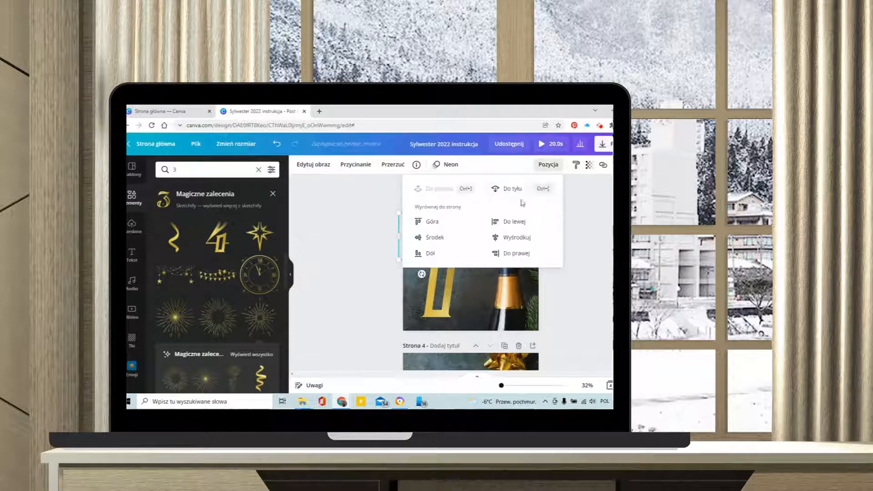
left_click(514, 193)
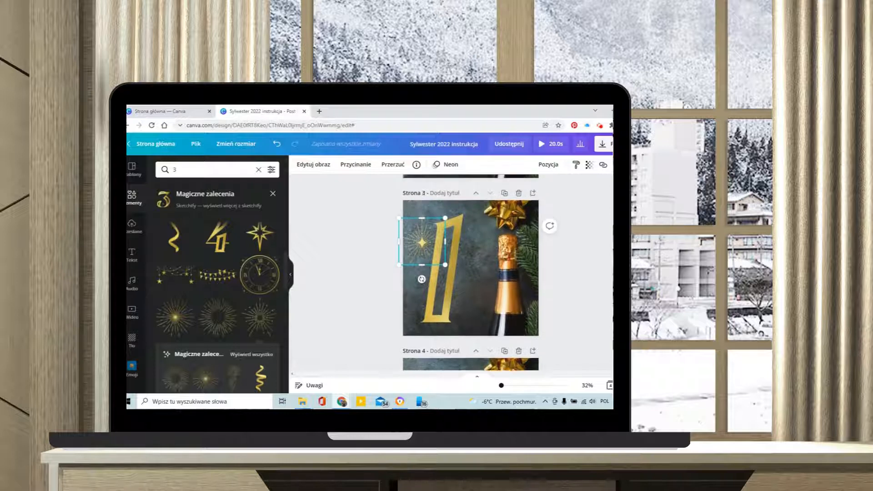
Return to page 1 and move its firework one layer back, beneath the gold 3.
scroll(595, 299, "up", 3)
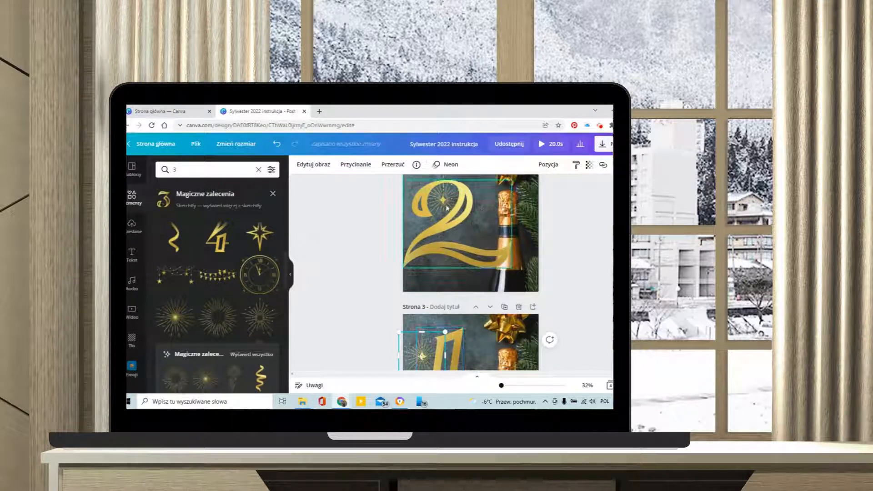
scroll(446, 218, "up", 3)
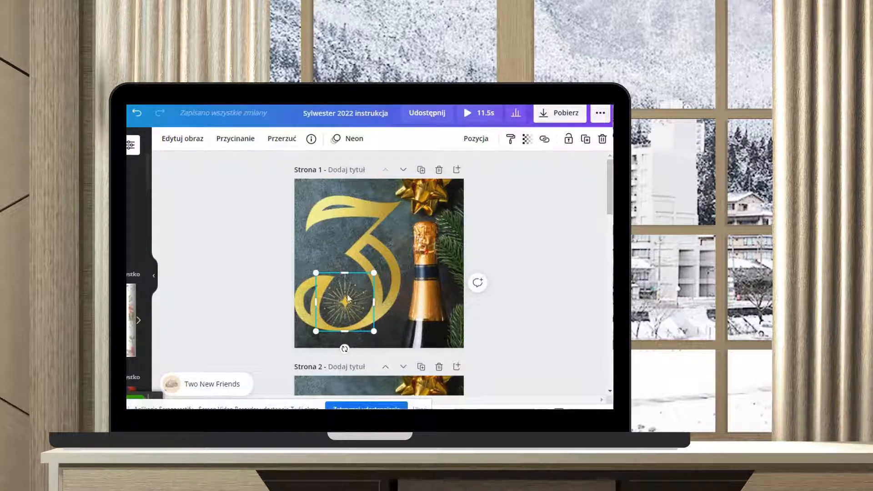
left_click(476, 139)
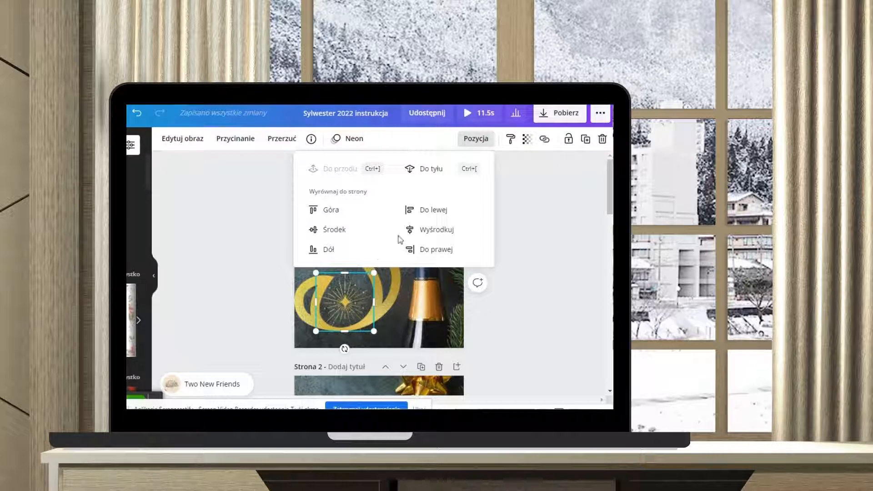
left_click(437, 174)
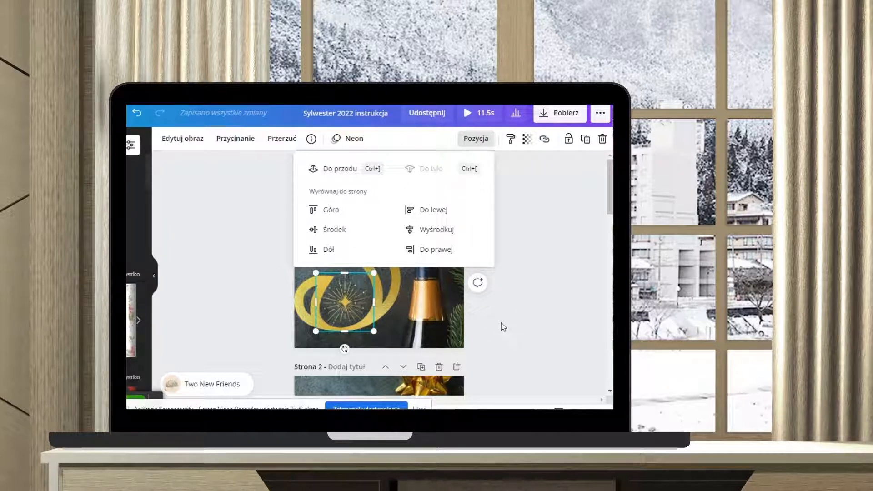
key("Escape")
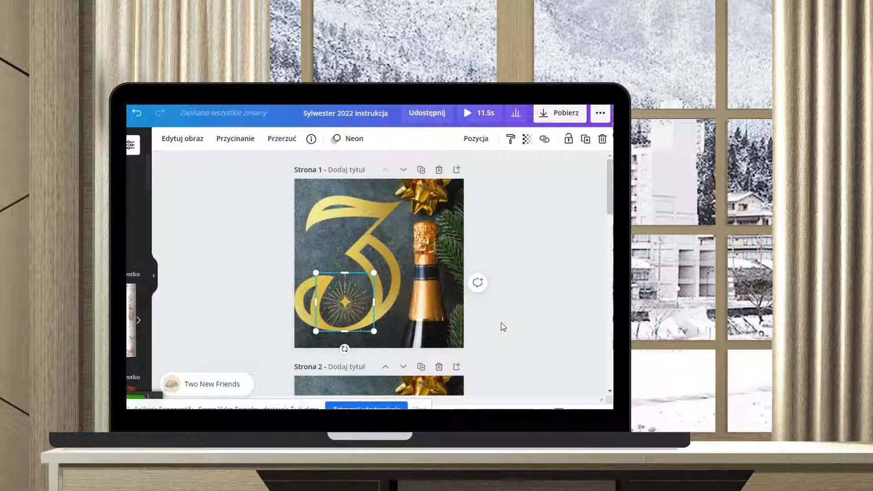
Try moving the 3 on page 1 over the bottle to reach the firework, shift the firework slightly, and undo both moves.
left_click(391, 291)
left_click(382, 344)
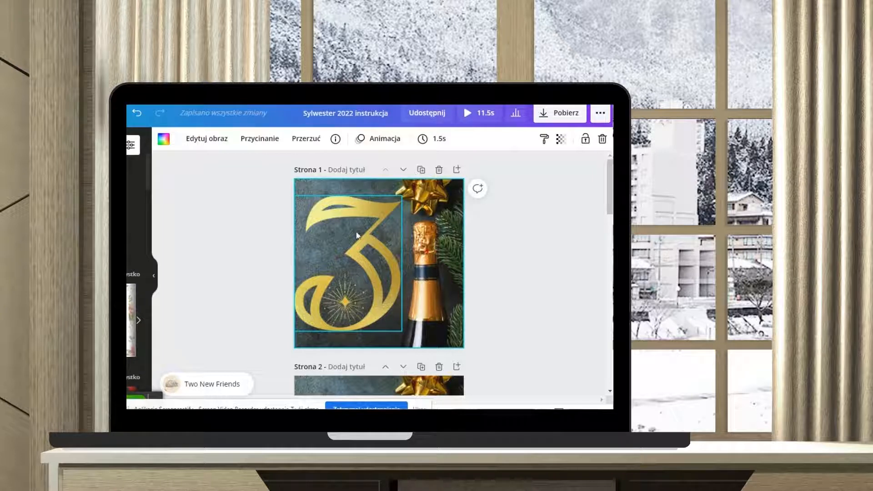
left_click(341, 302)
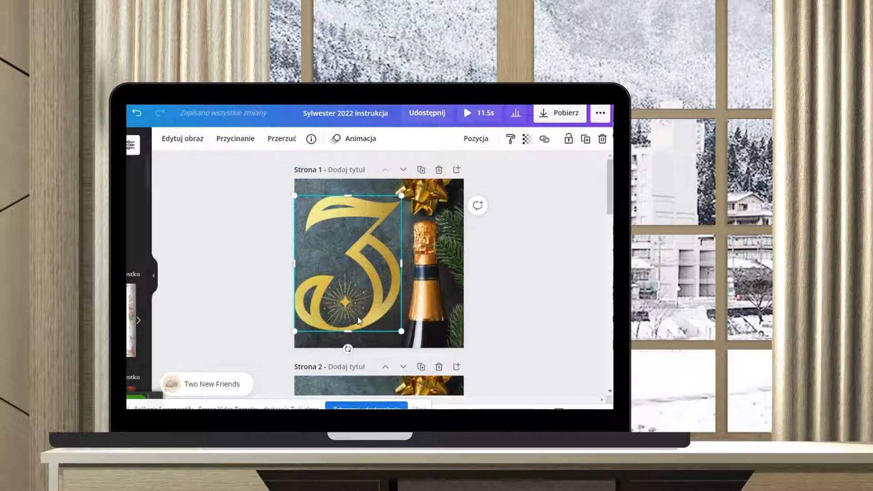
left_click_drag(373, 280, 459, 280)
left_click(344, 298)
left_click_drag(348, 302, 343, 302)
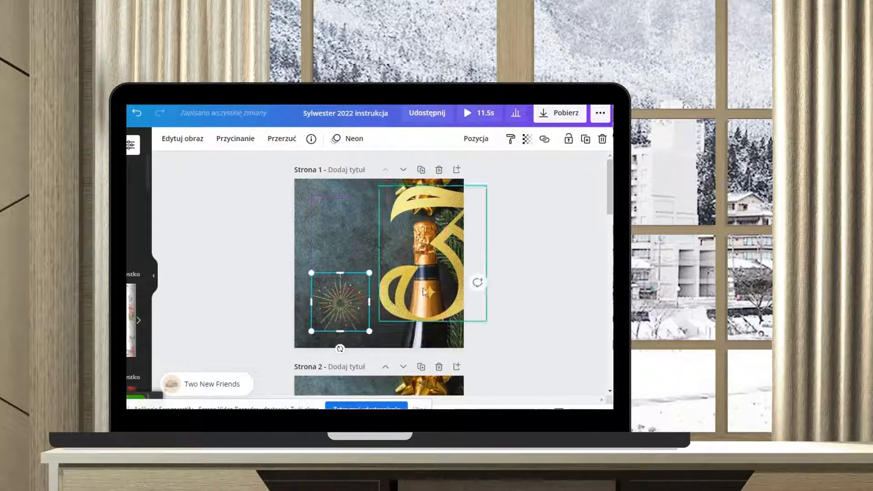
left_click(137, 114)
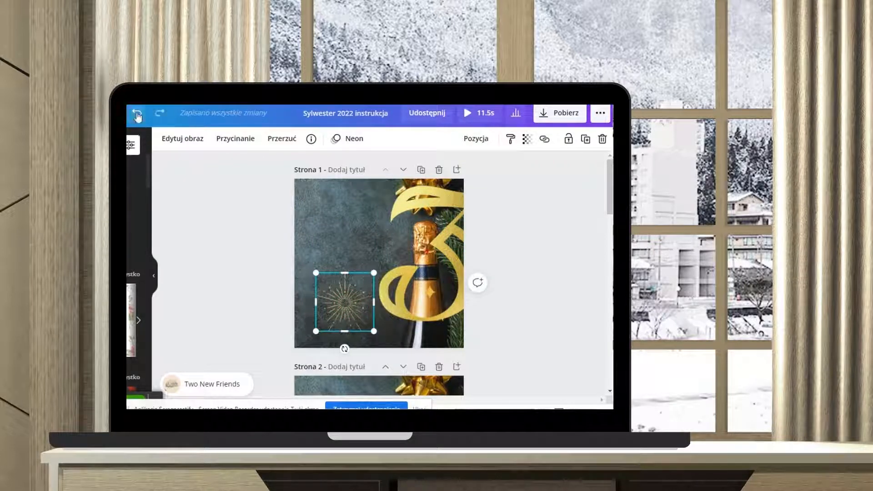
left_click(137, 114)
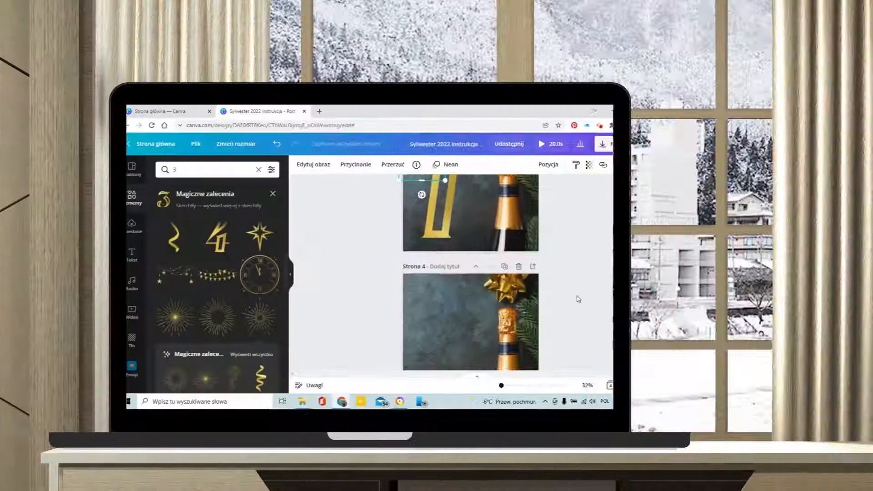
Insert the gold clock, shrink it and place it in the upper-left corner of page 4.
scroll(579, 298, "down", 2)
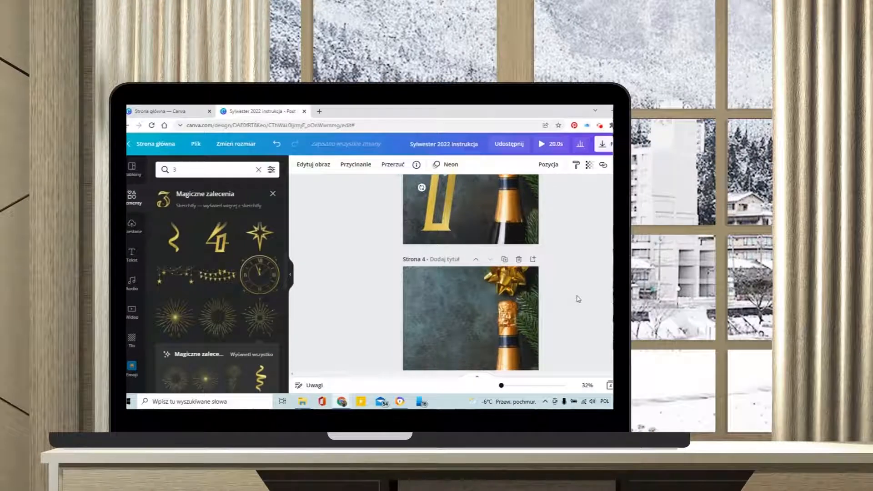
left_click(425, 293)
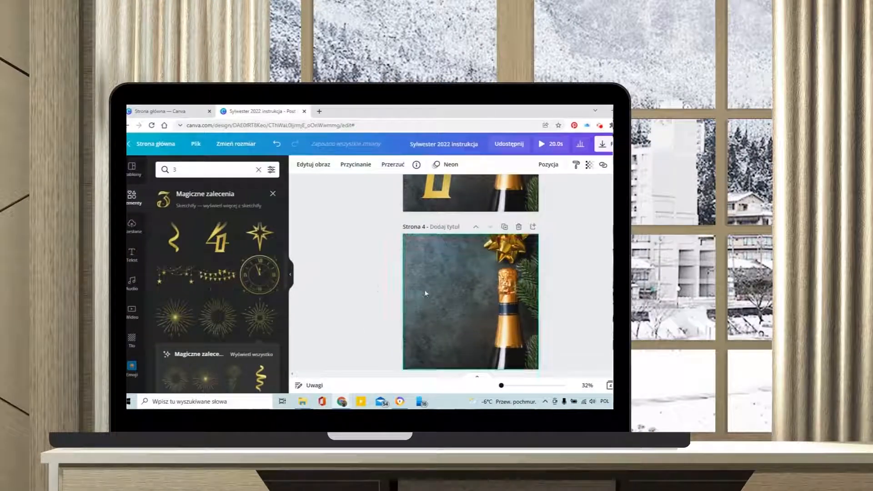
left_click(262, 276)
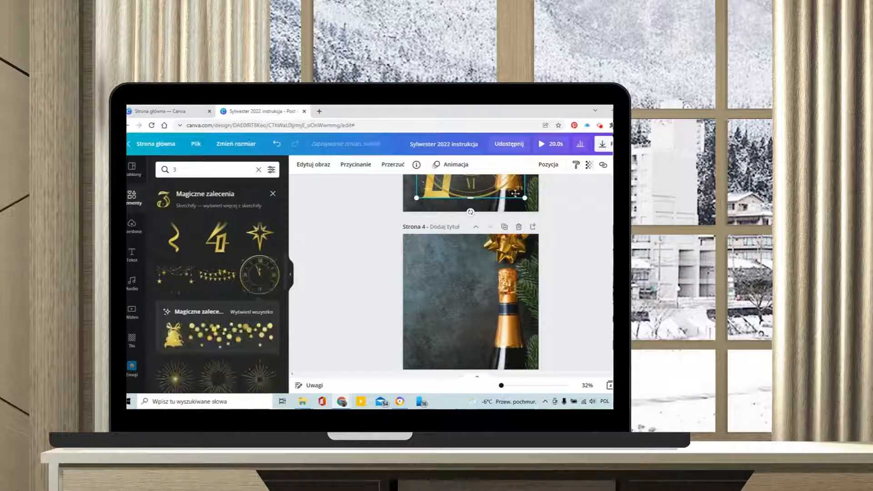
left_click_drag(515, 193, 450, 283)
scroll(342, 334, "down", 2)
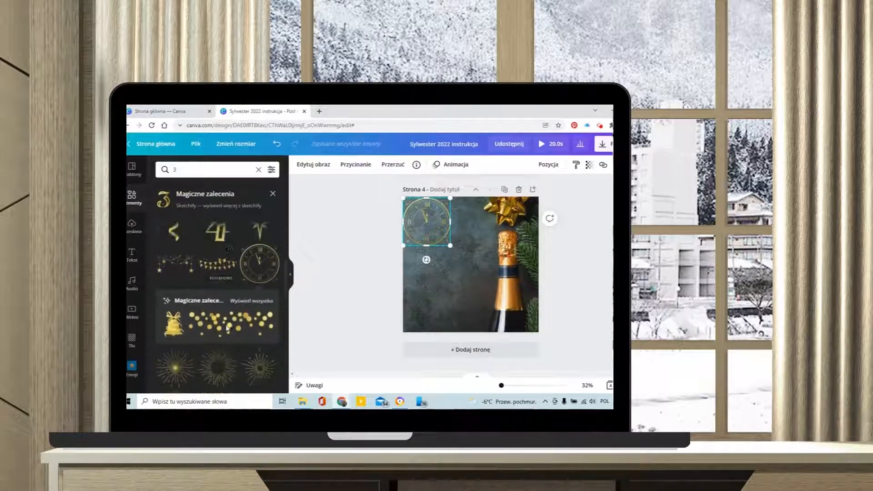
Insert the bold gold 2021 lettering from the related elements on page 4.
scroll(229, 330, "down", 5)
scroll(227, 329, "down", 3)
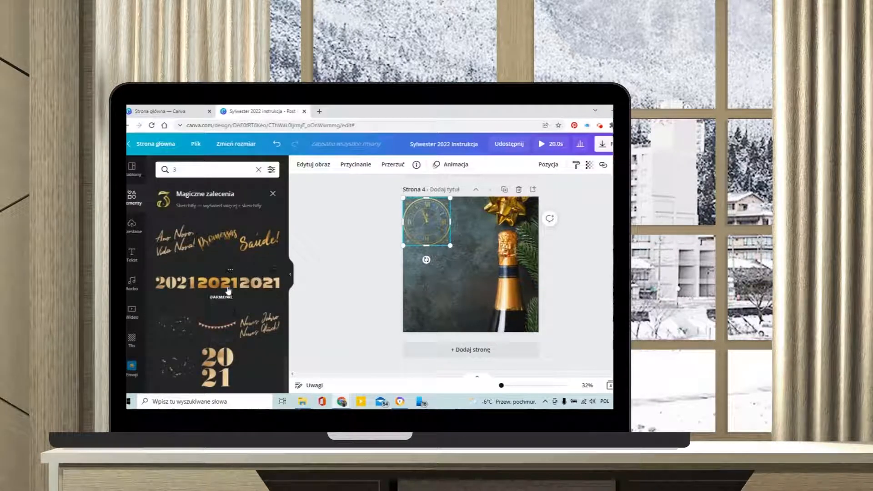
left_click(262, 285)
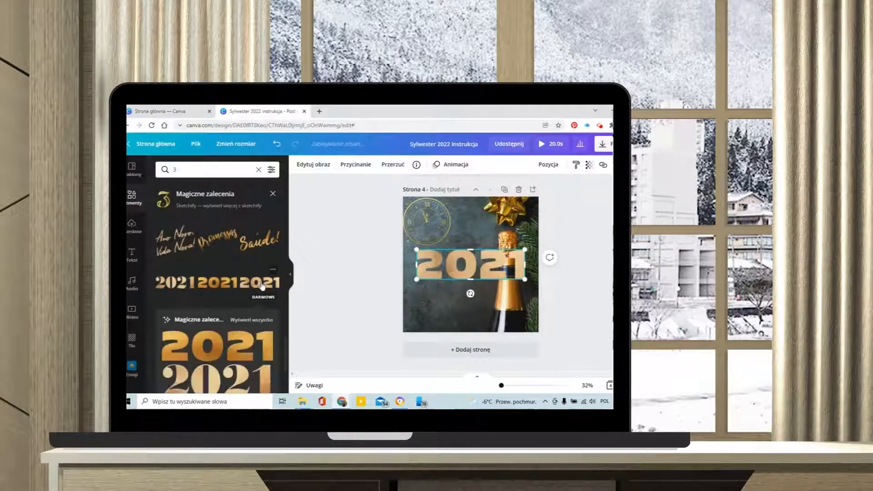
Look through the related gold elements and replace the bold 2021 on page 4 with the gold serif 2021 lettering.
left_click(260, 324)
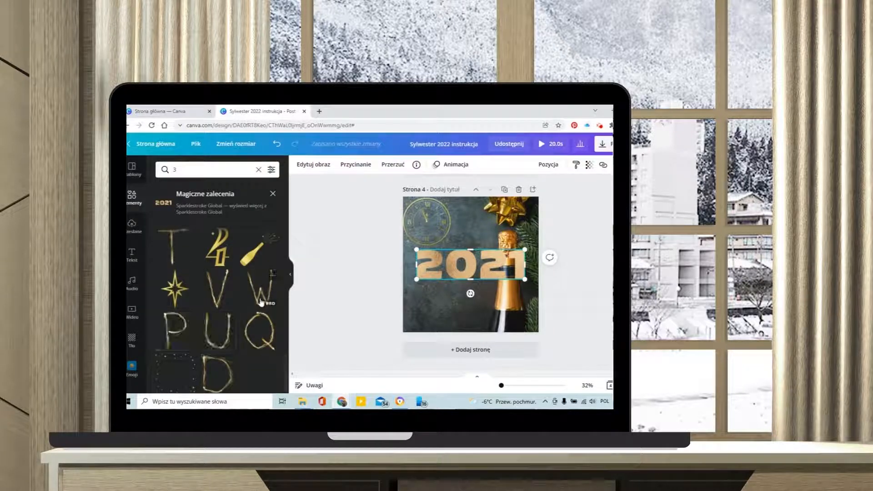
scroll(260, 302, "down", 10)
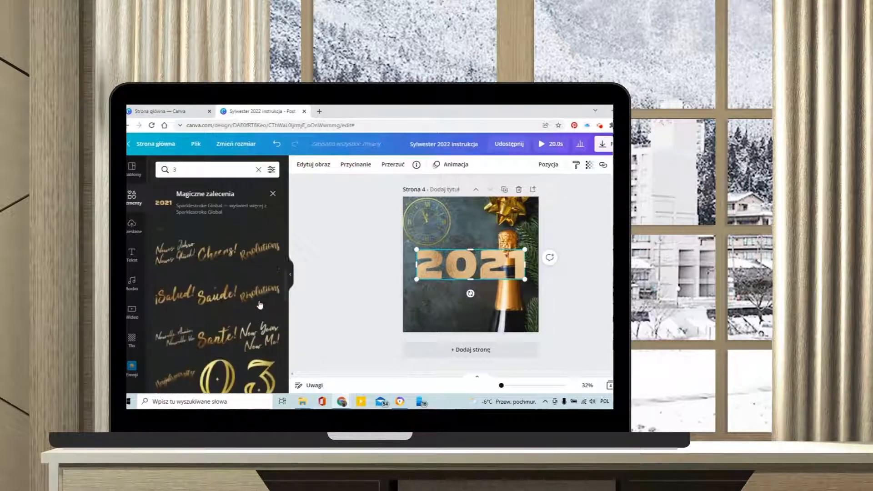
scroll(260, 304, "up", 5)
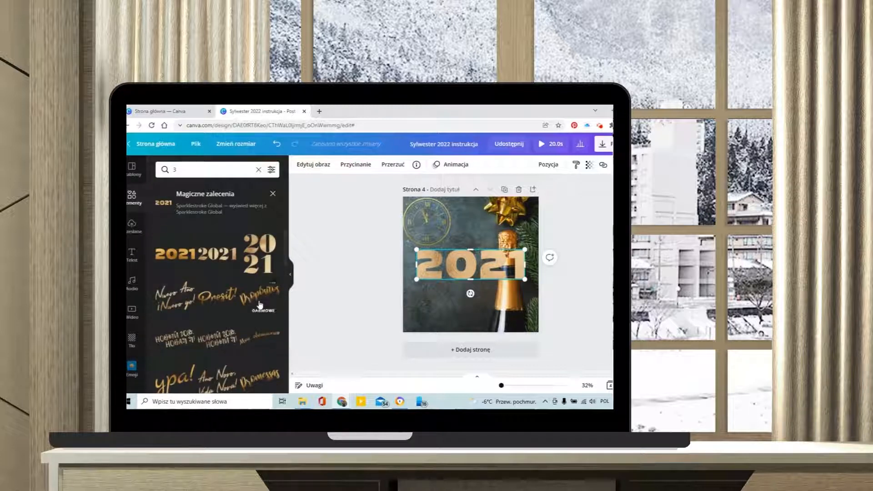
scroll(259, 305, "down", 3)
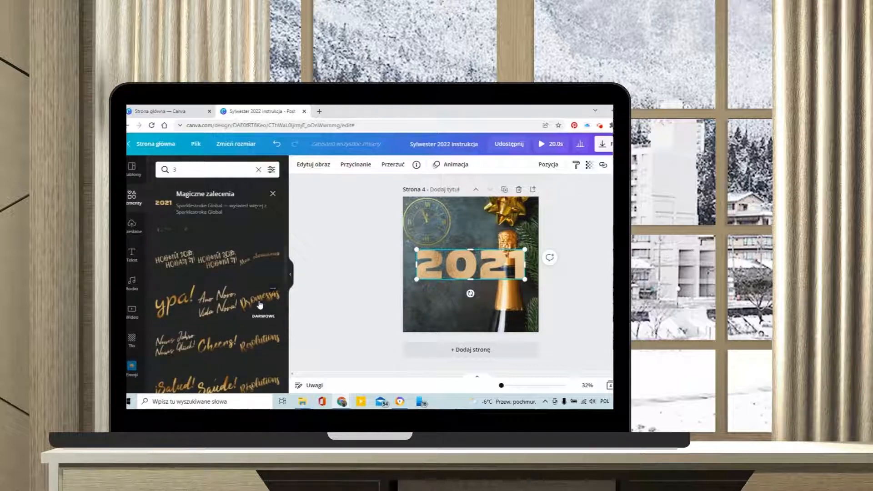
scroll(260, 304, "up", 2)
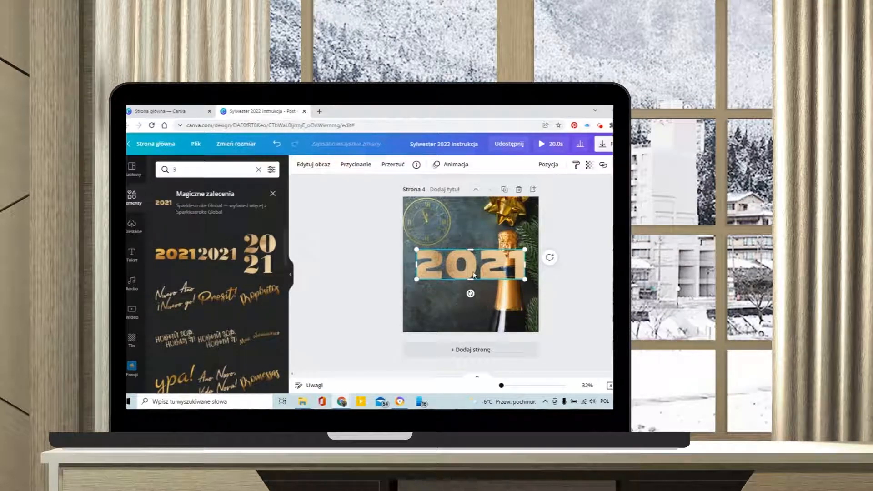
key("Delete")
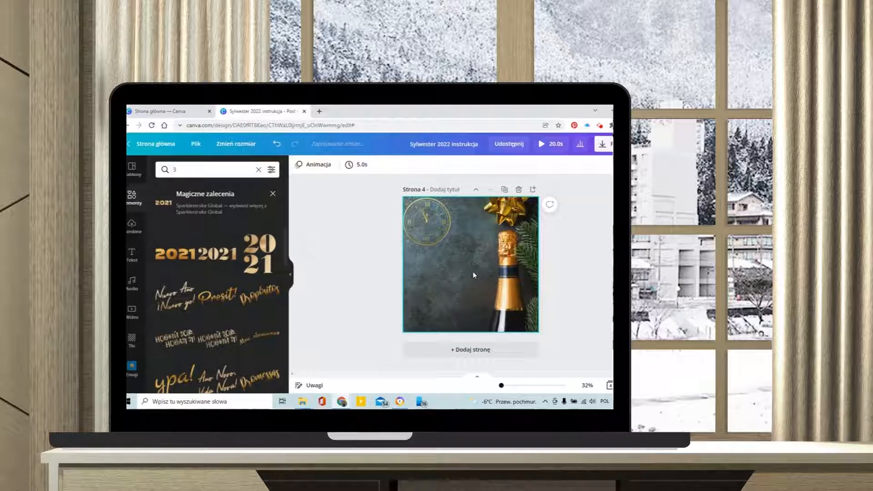
left_click(222, 258)
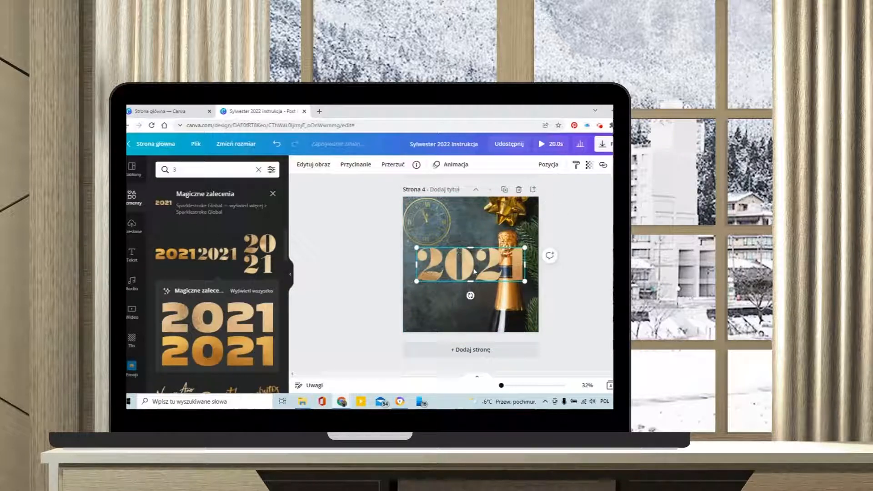
Shrink the serif 2021 lettering, tilt it slightly upward and place it beneath the clock, beside the bottle.
left_click_drag(474, 272, 466, 280)
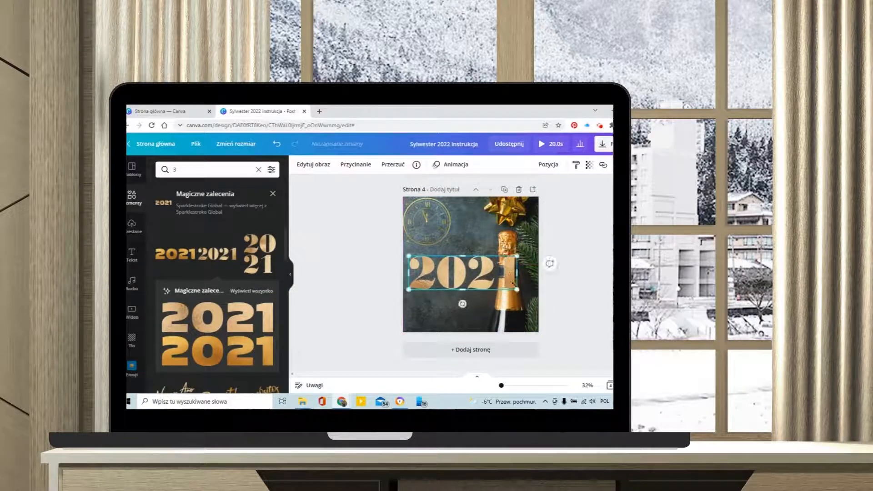
left_click_drag(517, 290, 499, 286)
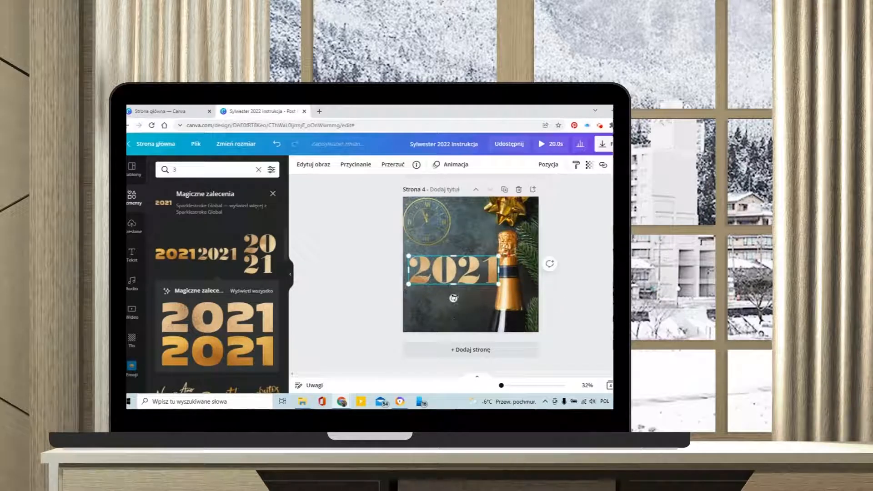
left_click_drag(450, 298, 459, 264)
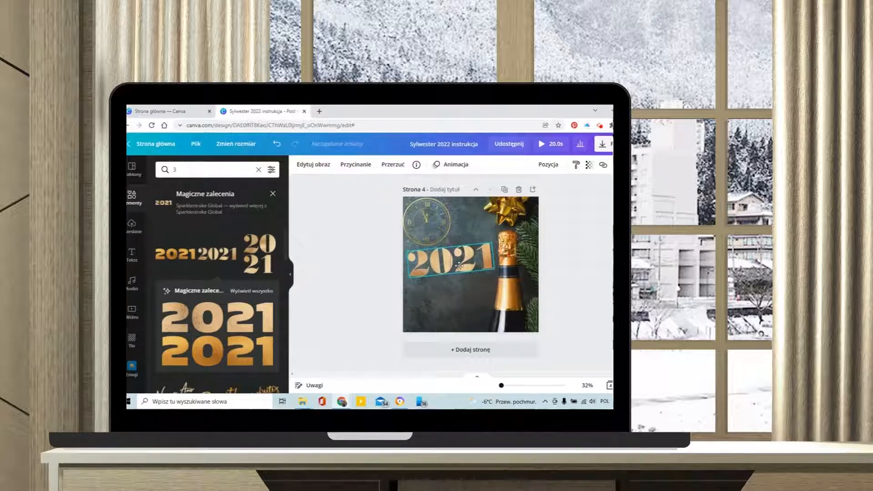
left_click(464, 317)
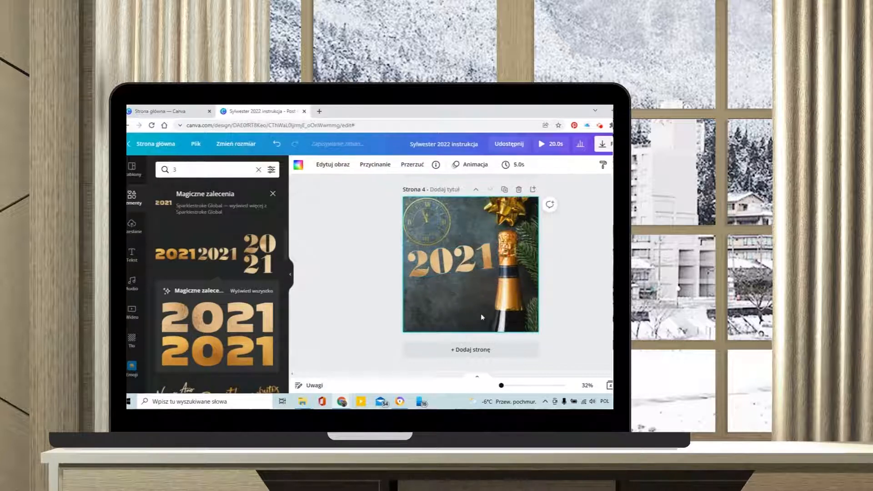
Set the page duration to 3.0 s and apply it to all four pages.
scroll(480, 296, "up", 5)
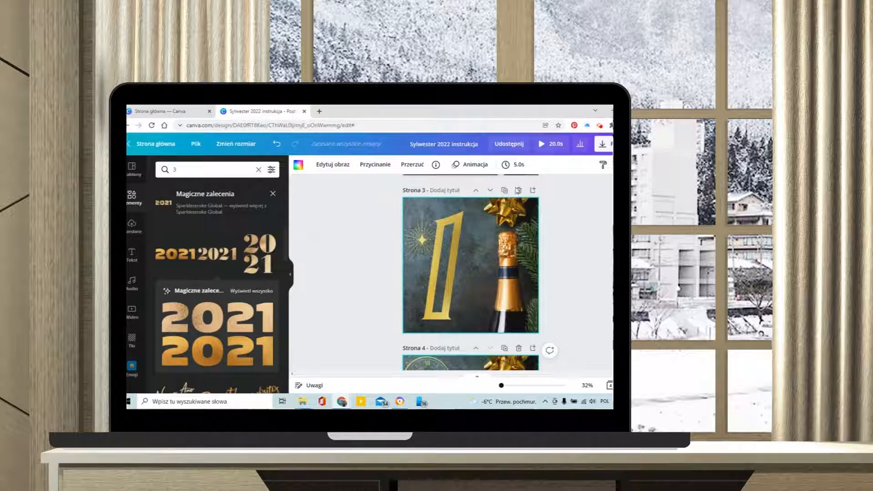
left_click(518, 166)
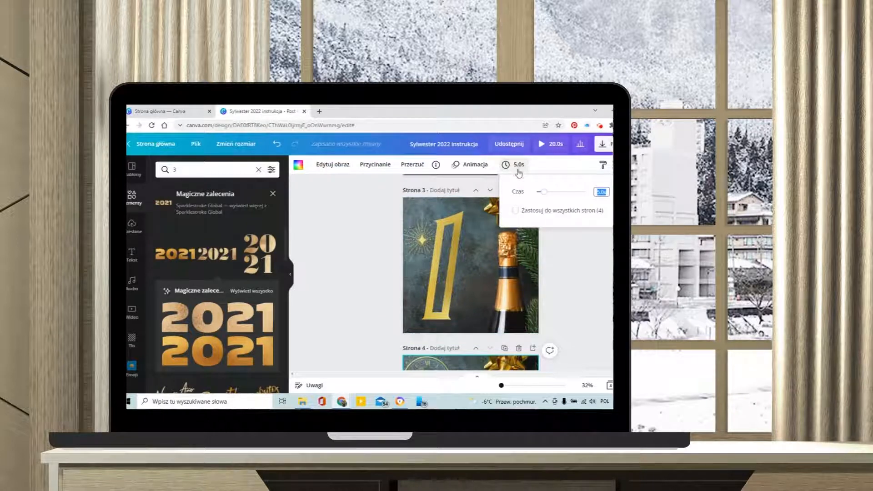
left_click(515, 211)
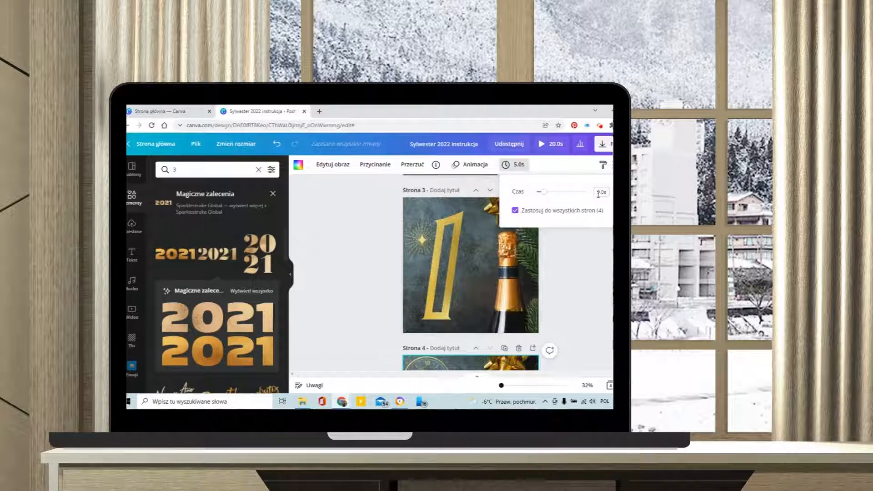
left_click_drag(546, 195, 539, 195)
left_click(600, 192)
left_click(601, 192)
key("BackSpace")
key("BackSpace")
left_click(592, 285)
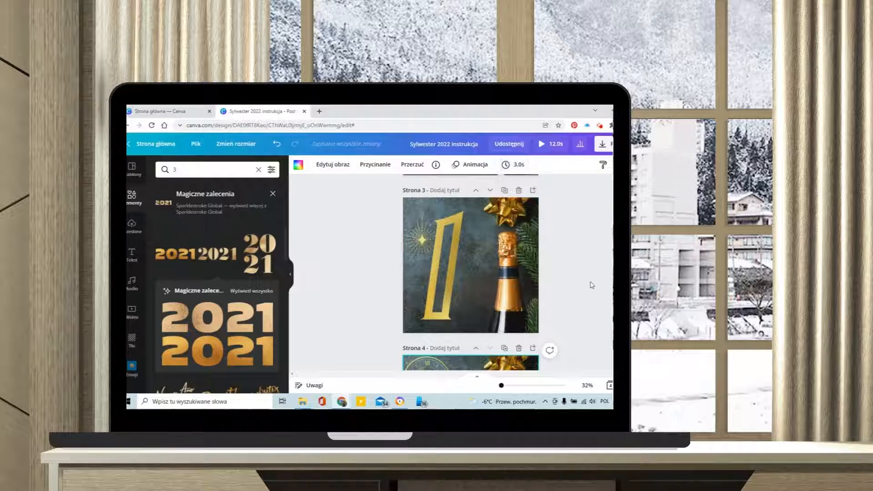
Play the preview of the whole animated post, close it and return to page 4.
left_click(540, 144)
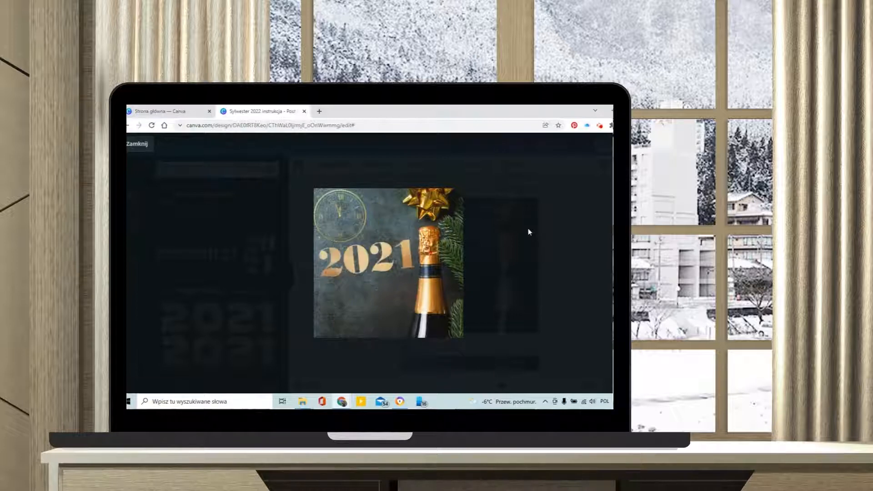
left_click(138, 145)
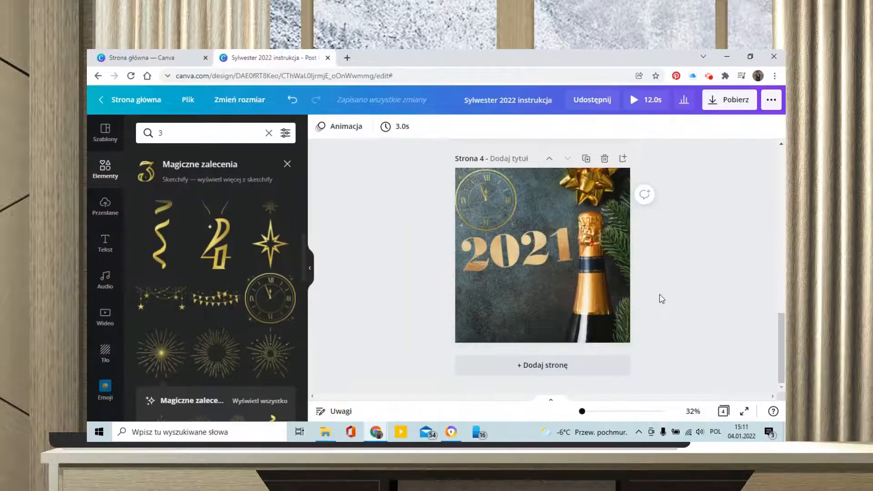
scroll(660, 299, "up", 1)
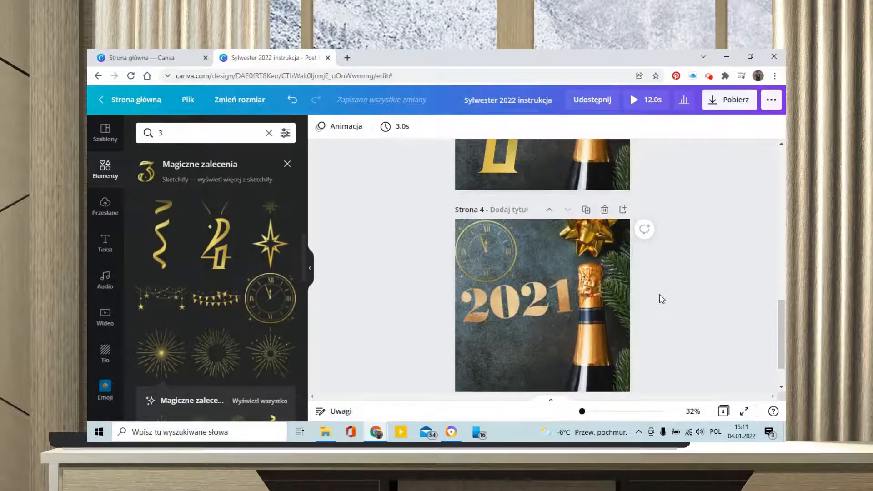
scroll(661, 298, "down", 1)
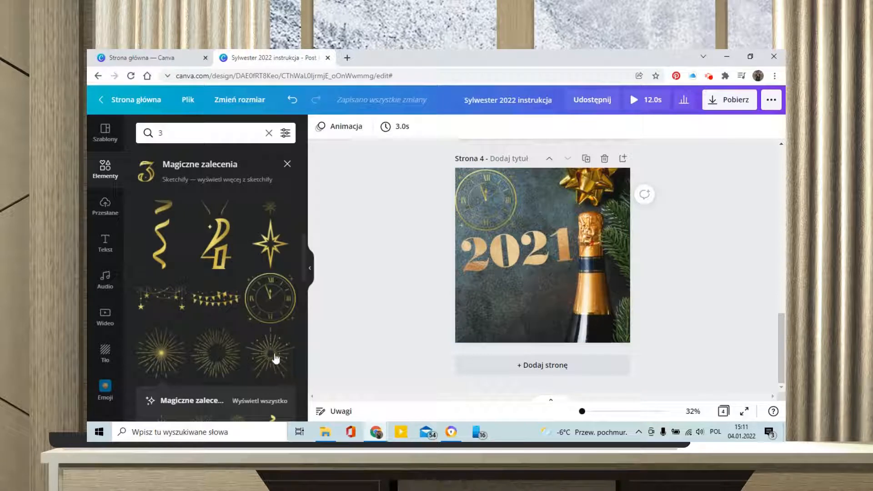
Insert the gold pointed star on page 4, shrink it and place it over the lower part of the bottle.
scroll(220, 314, "up", 3)
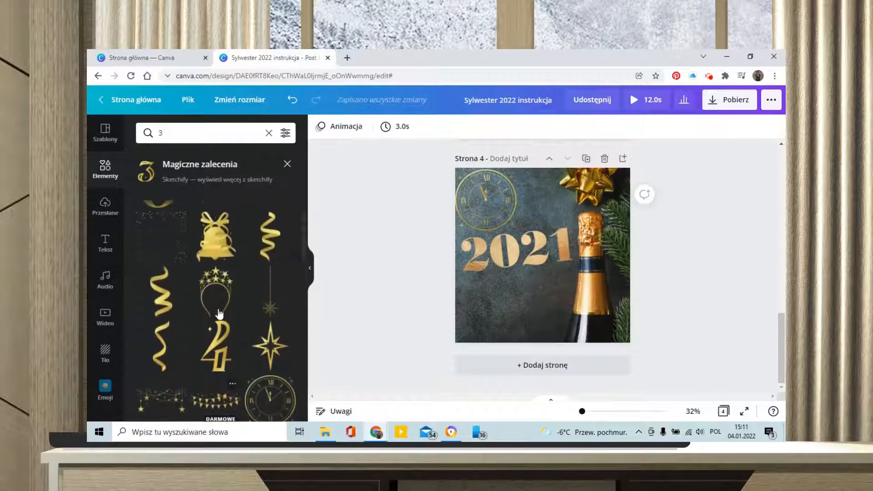
scroll(220, 314, "down", 3)
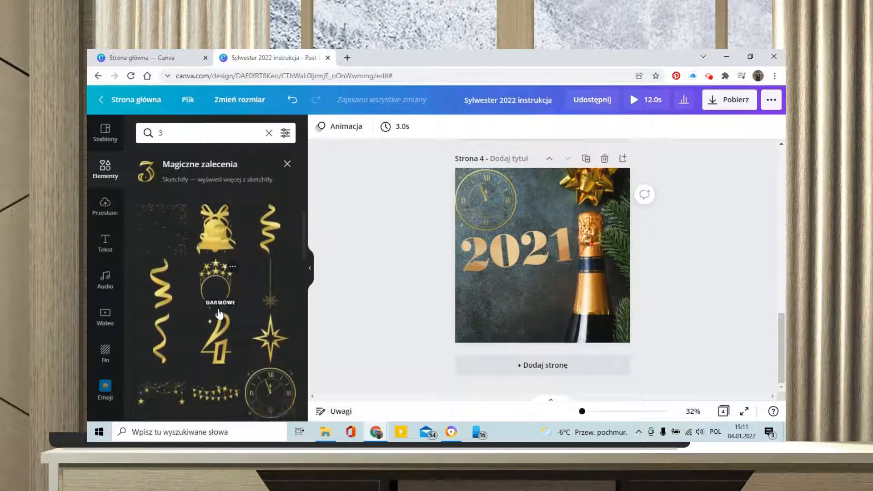
scroll(220, 314, "down", 2)
scroll(217, 308, "up", 2)
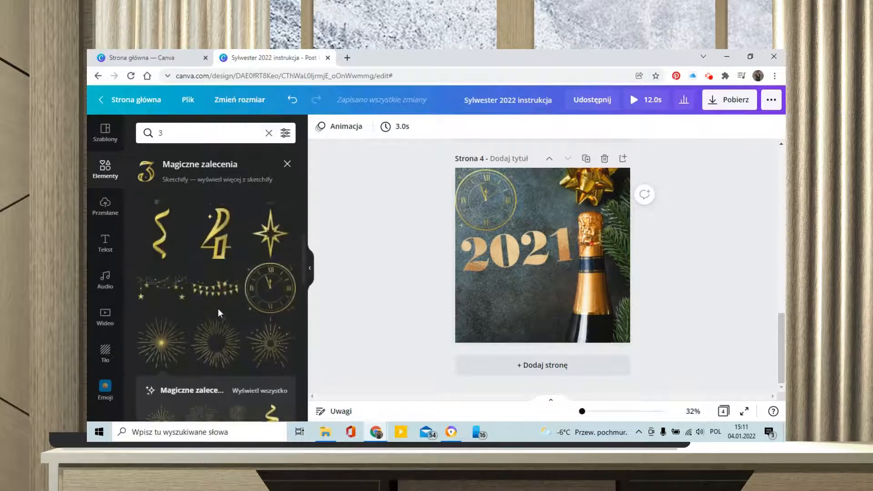
left_click(270, 246)
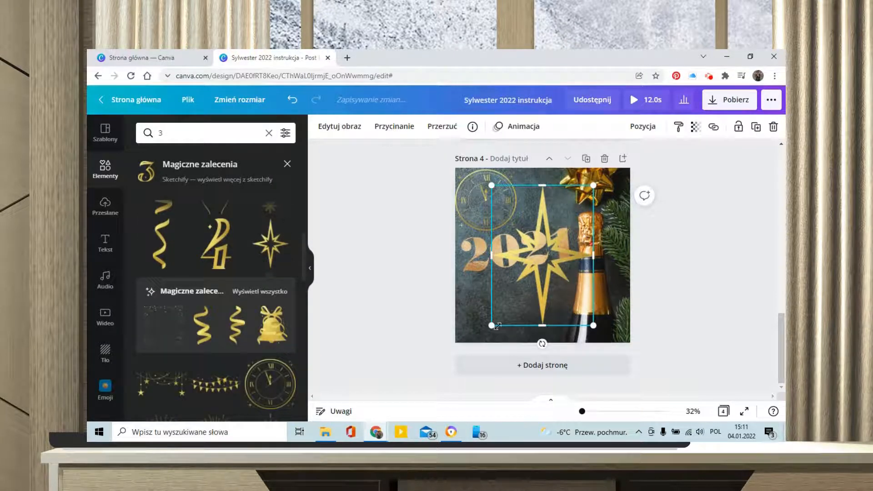
left_click_drag(497, 326, 556, 246)
left_click_drag(569, 214, 594, 310)
Insert the gold clinking champagne glasses, shrink them and place them in page 4's lower-left area beneath the 2021.
scroll(266, 331, "down", 6)
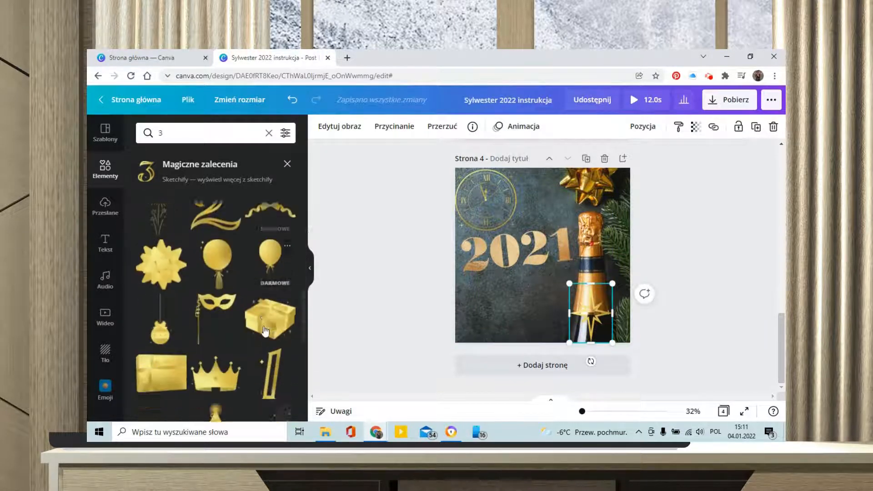
scroll(266, 331, "up", 4)
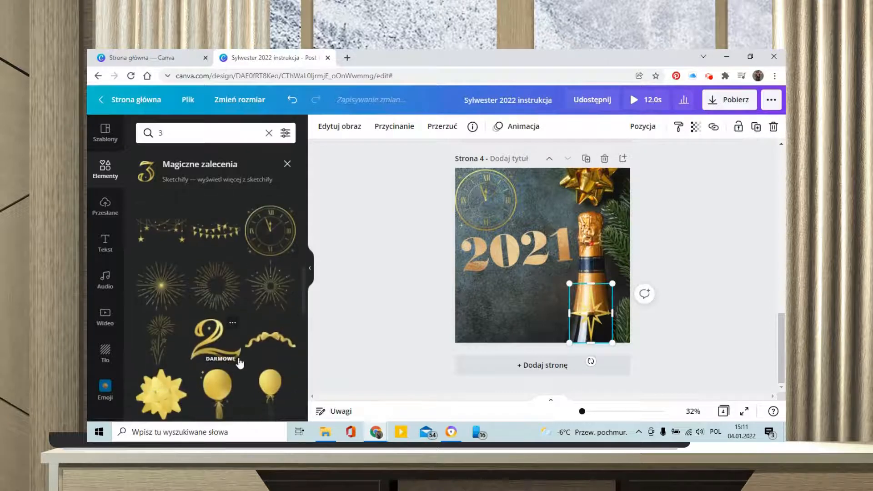
scroll(239, 359, "down", 4)
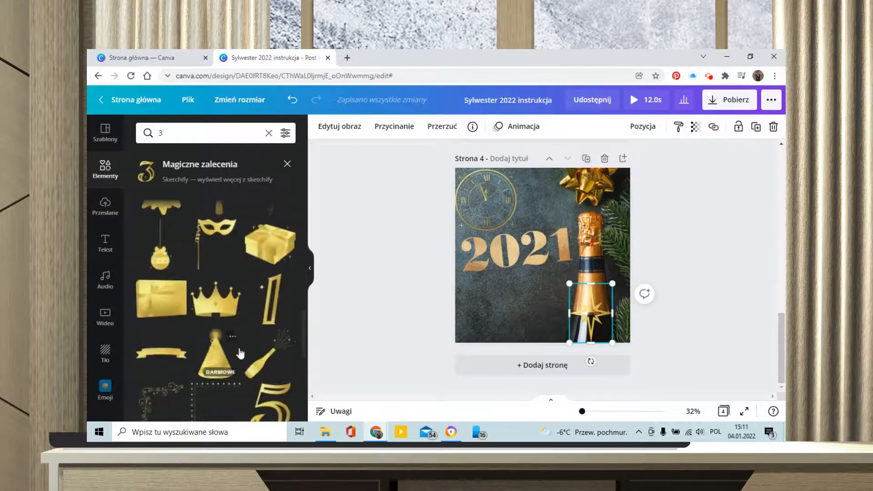
scroll(239, 354, "down", 4)
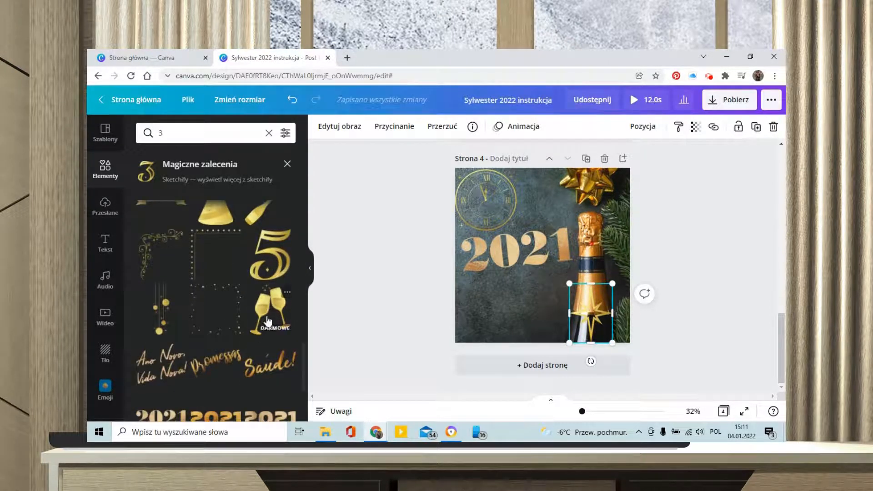
left_click(268, 321)
left_click_drag(603, 185, 519, 284)
left_click_drag(510, 313, 487, 321)
left_click_drag(502, 290, 521, 267)
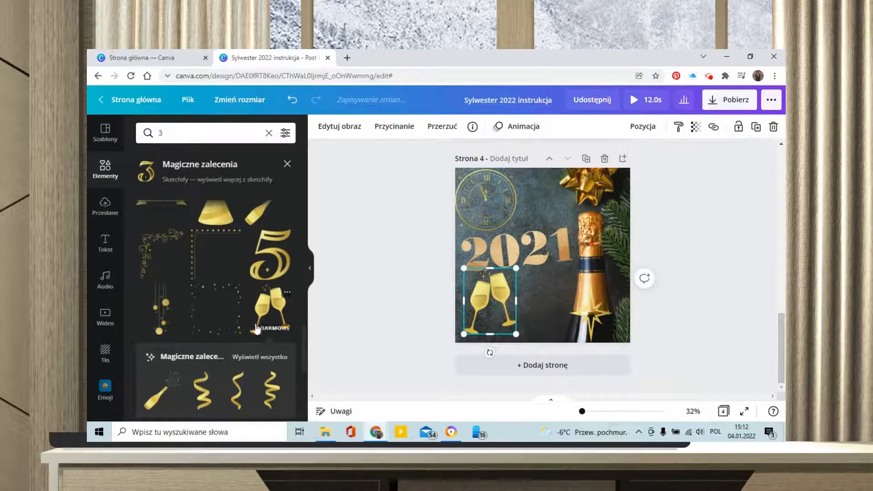
Browse the related gold elements and add a full-page overlay of gold streamers and confetti to page 4.
scroll(255, 326, "down", 3)
scroll(257, 328, "down", 2)
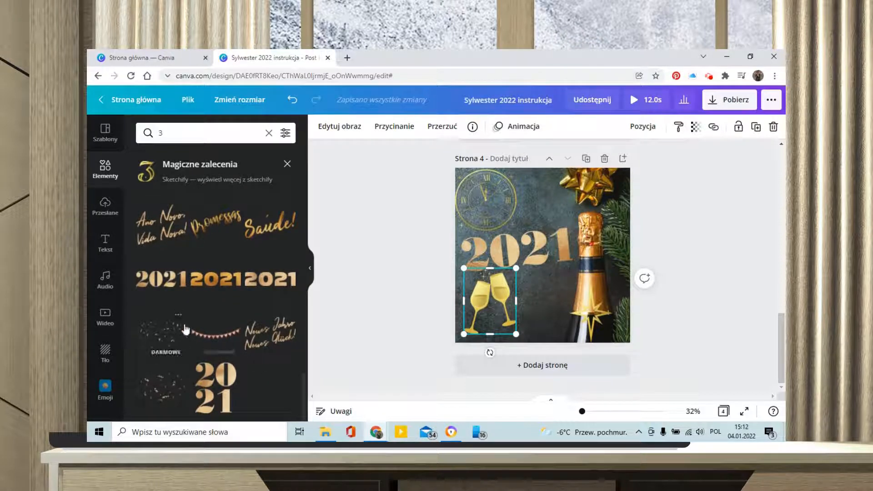
scroll(198, 323, "up", 5)
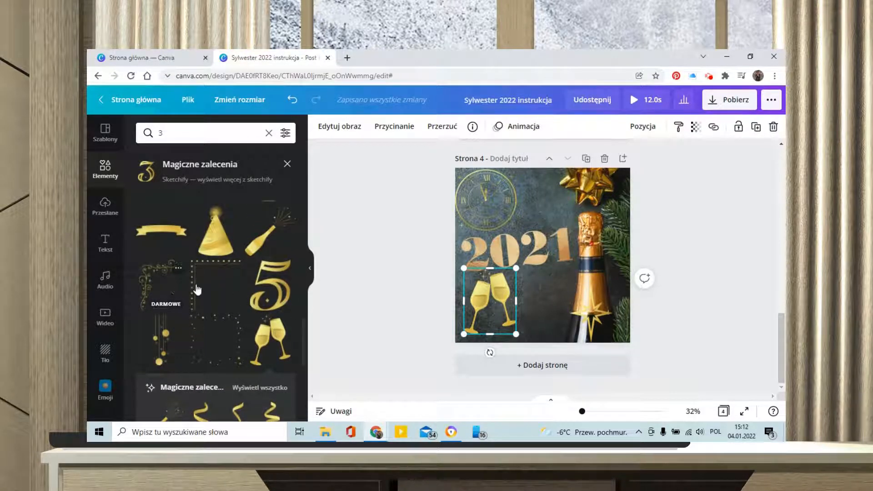
scroll(241, 291, "down", 5)
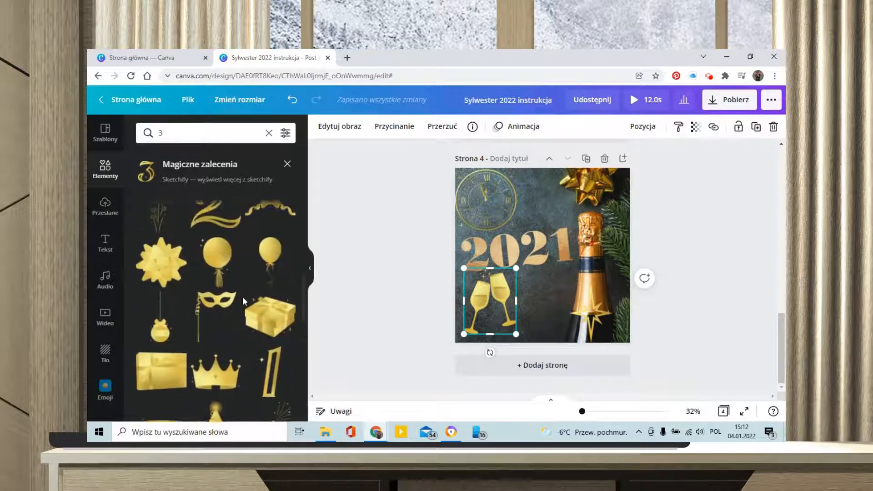
scroll(243, 300, "up", 4)
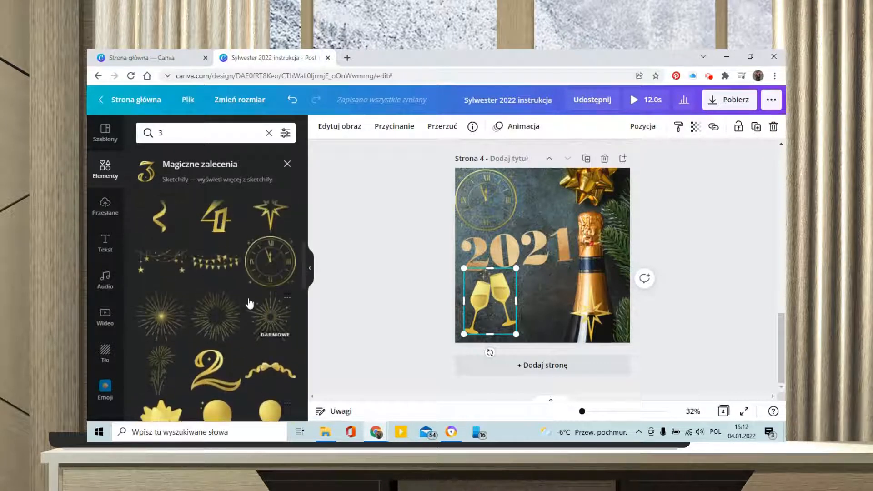
scroll(249, 303, "up", 4)
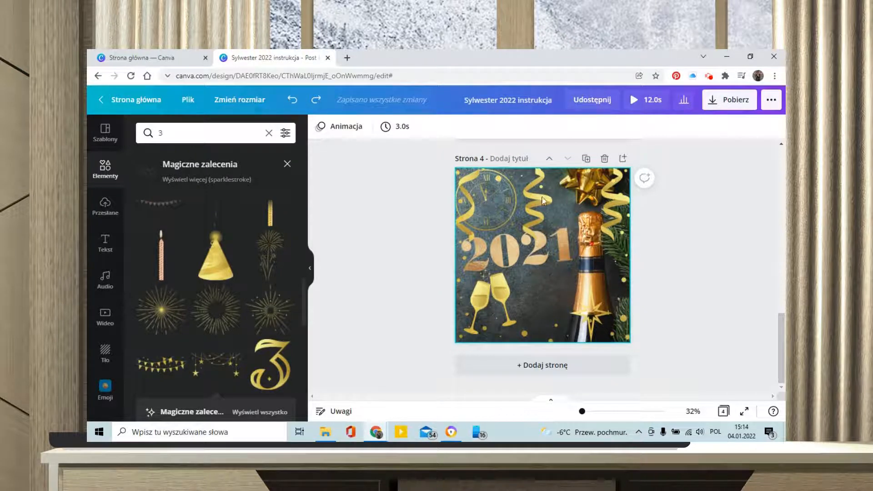
Send the gold streamer and confetti overlay to the back of page 4 and move the clock slightly right between the streamers.
left_click(551, 240)
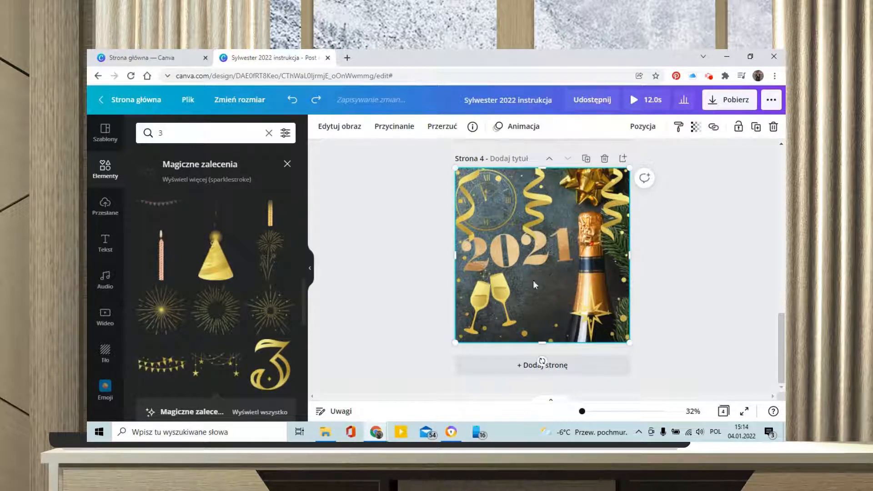
left_click(650, 130)
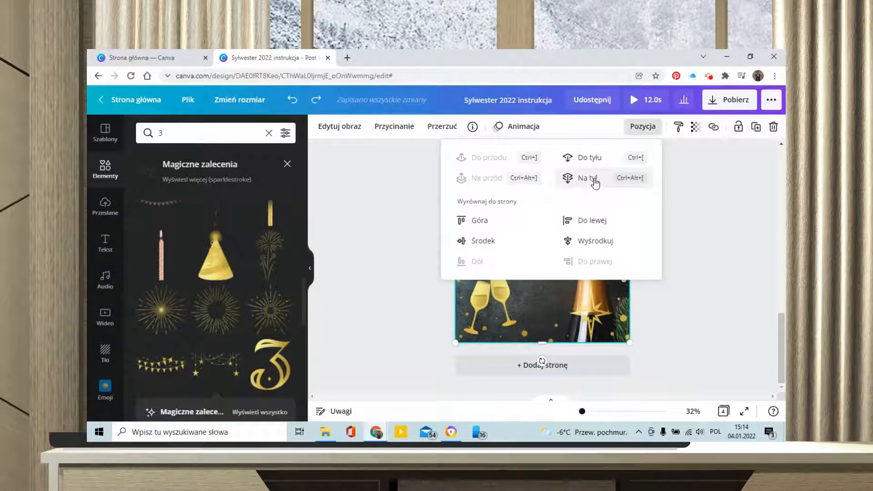
left_click(595, 182)
key("Escape")
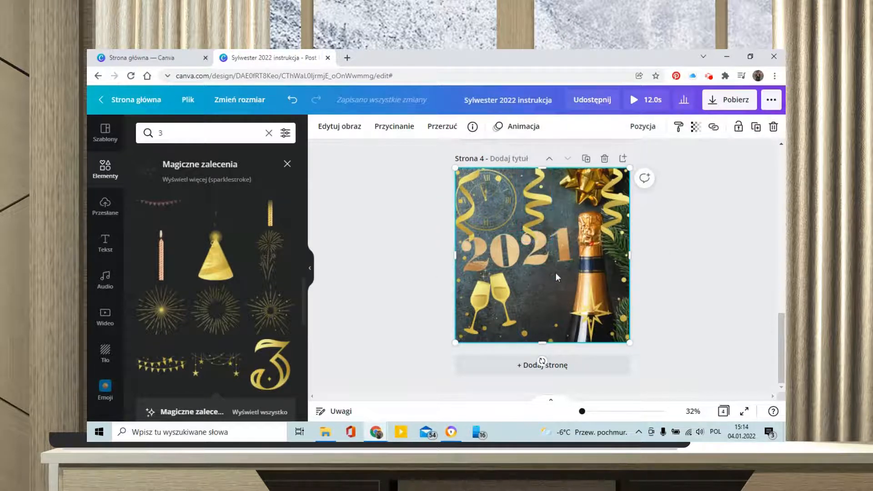
left_click_drag(495, 210, 508, 213)
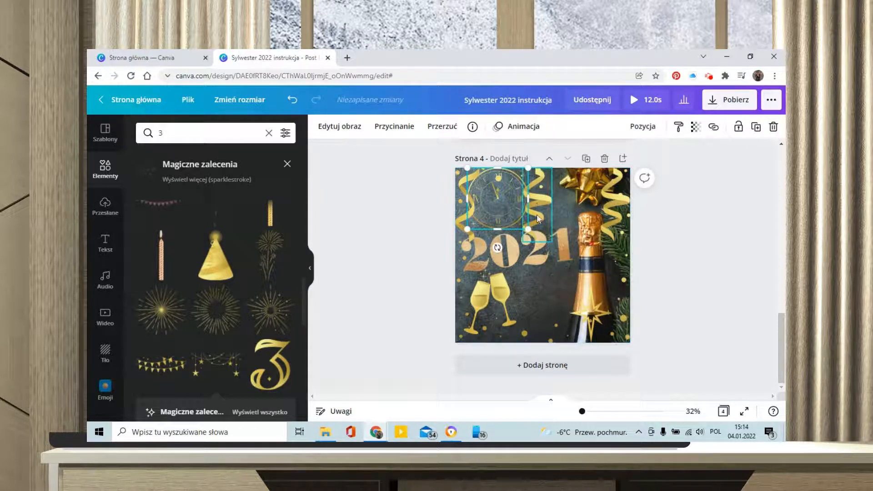
left_click(534, 293)
Apply the Tupnięcie photo animation to the 2021 graphic on page 4.
left_click(547, 258)
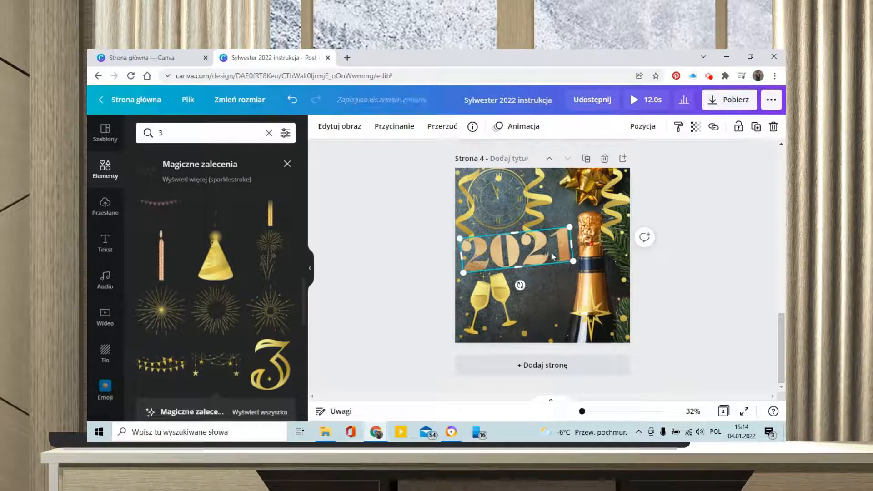
left_click(530, 131)
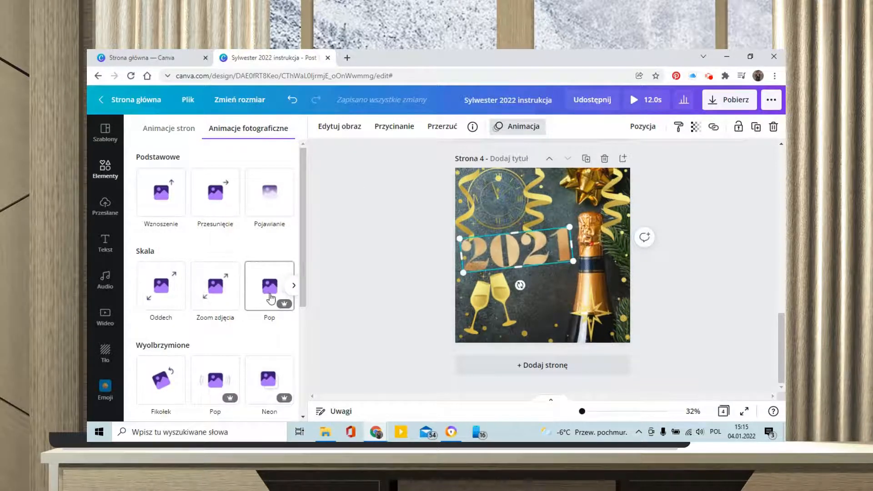
scroll(271, 298, "down", 2)
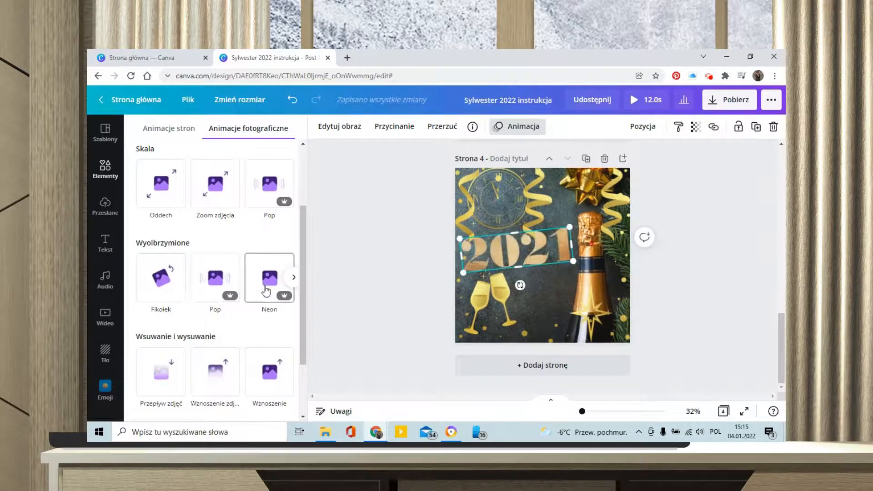
scroll(266, 318, "down", 1)
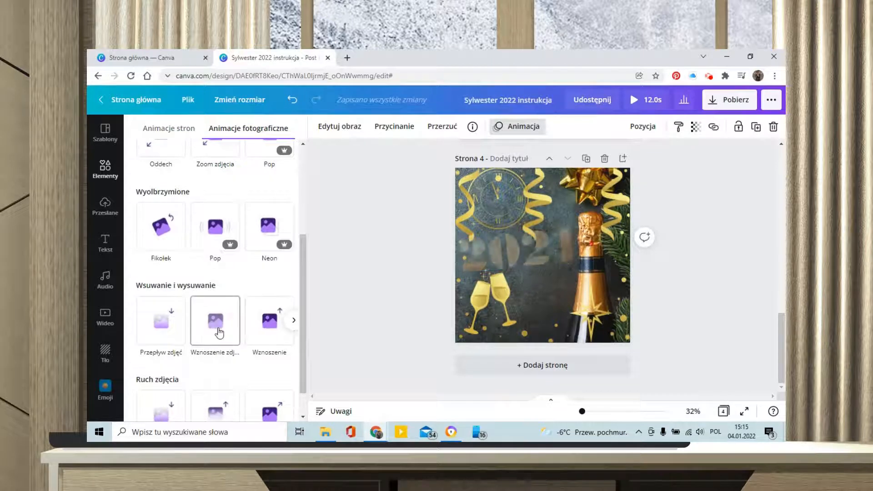
left_click(297, 218)
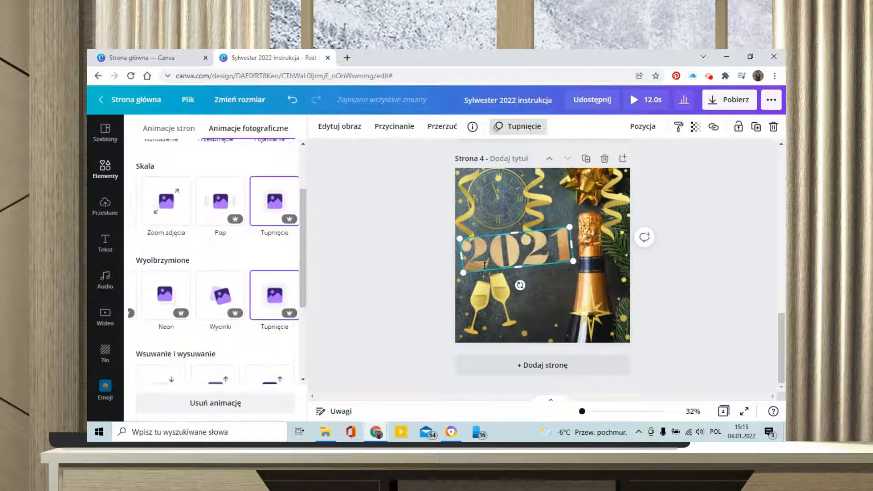
Preview the available photo animations on the middle gold streamer of page 4.
left_click(542, 203)
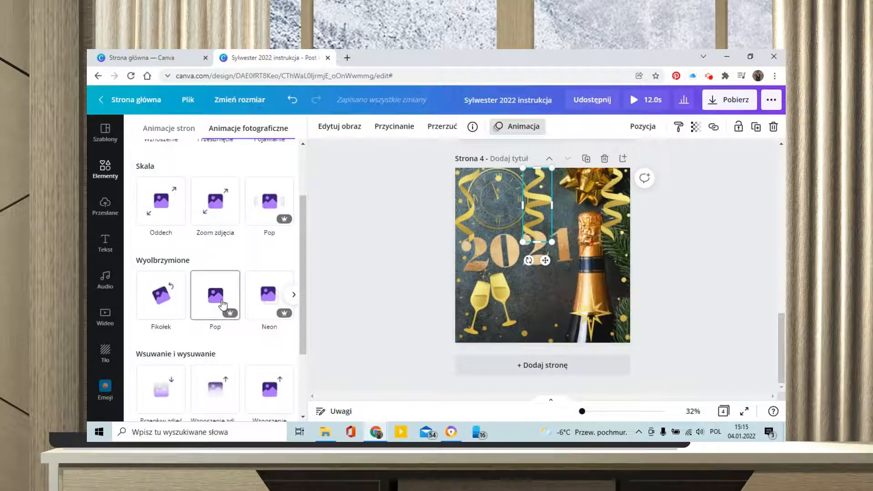
scroll(280, 295, "down", 2)
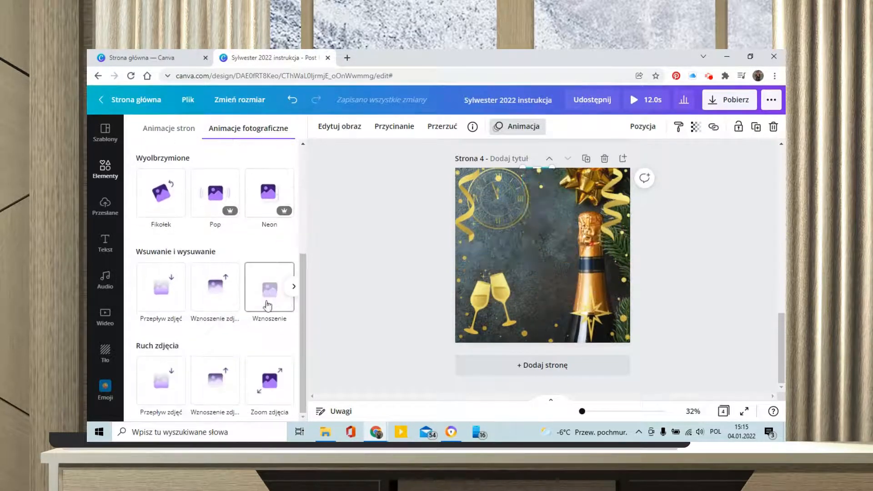
scroll(223, 286, "up", 4)
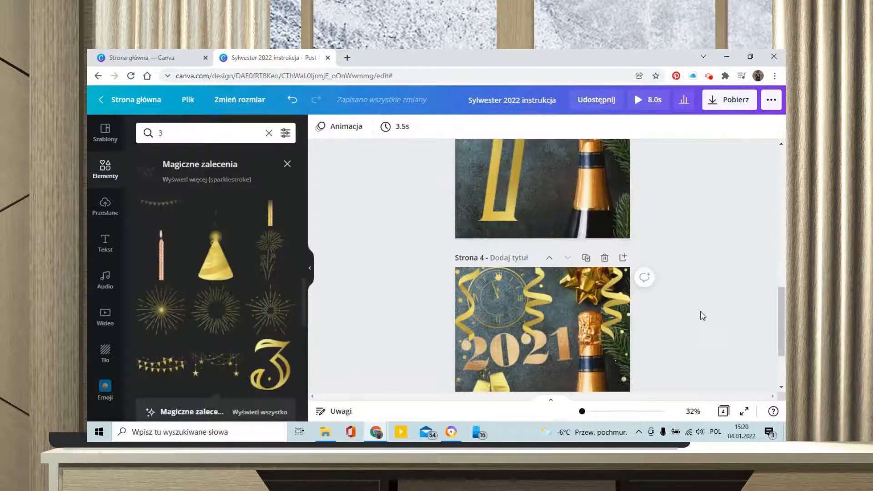
Look over the countdown pages and duplicate page 4 as a new page 5.
scroll(702, 315, "down", 2)
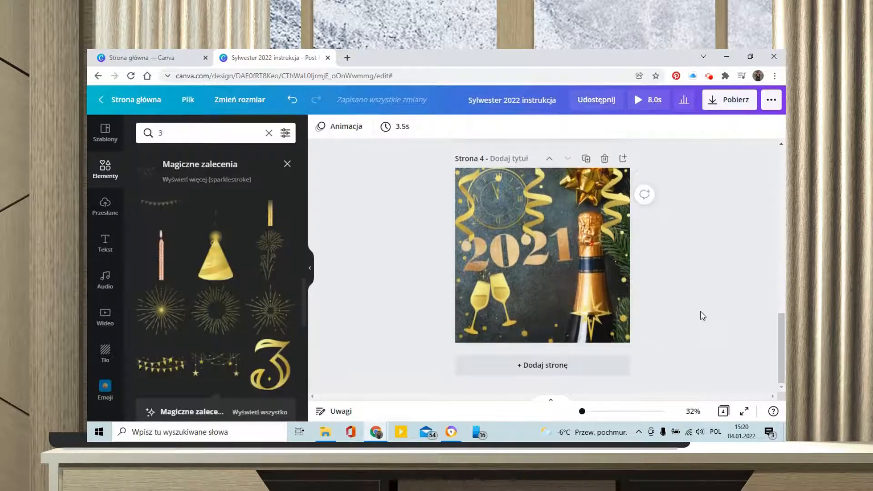
scroll(702, 315, "up", 6)
scroll(702, 315, "up", 5)
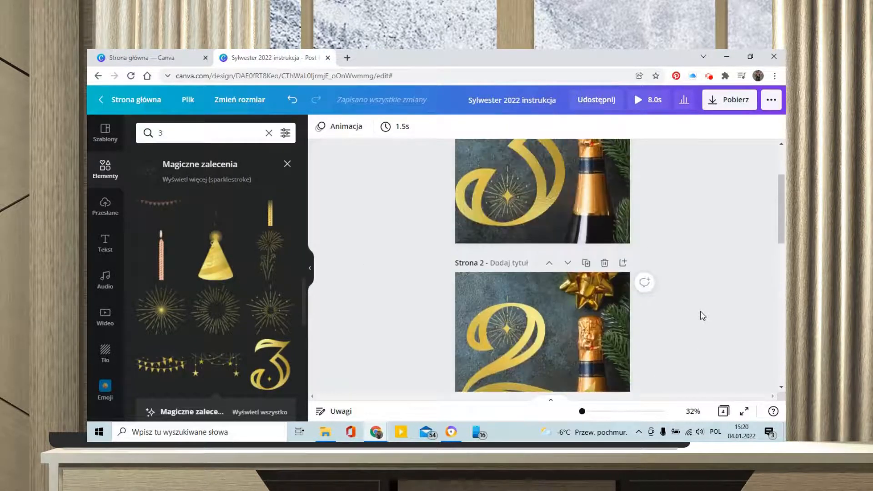
scroll(702, 315, "down", 6)
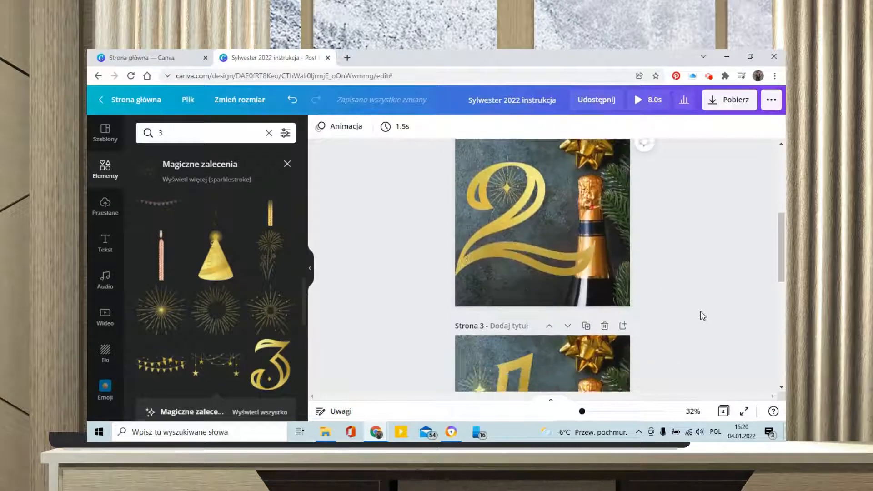
scroll(702, 315, "down", 2)
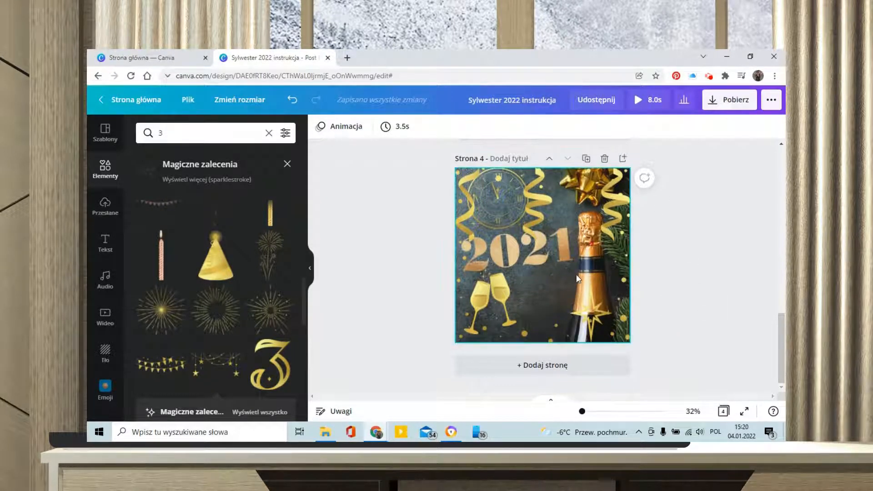
left_click(586, 158)
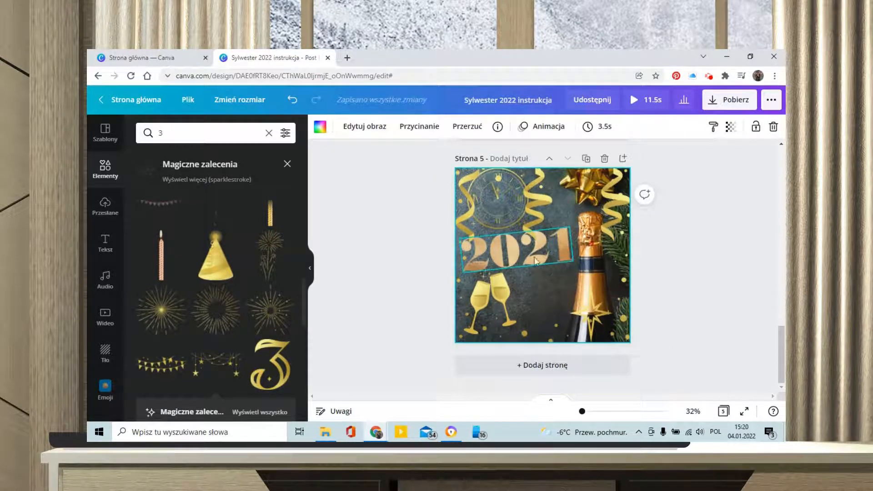
Delete the clock and the clinking champagne glasses from page 5.
left_click(509, 210)
key("Delete")
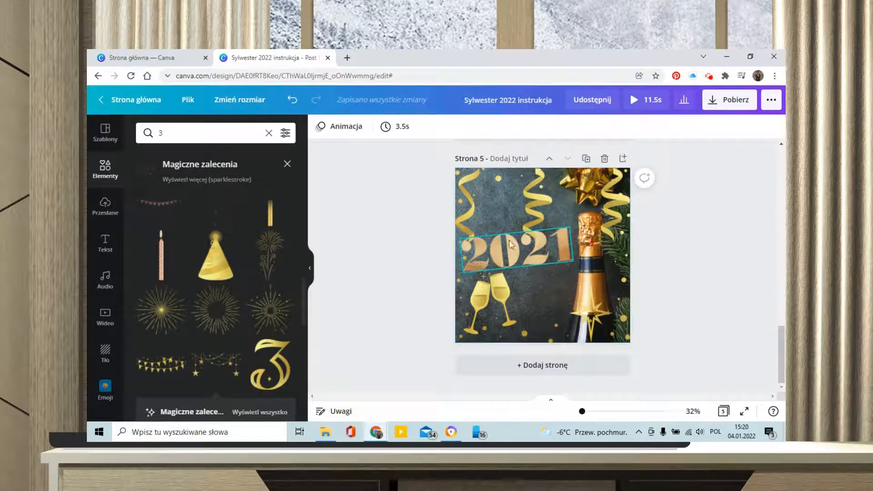
left_click(502, 309)
key("Delete")
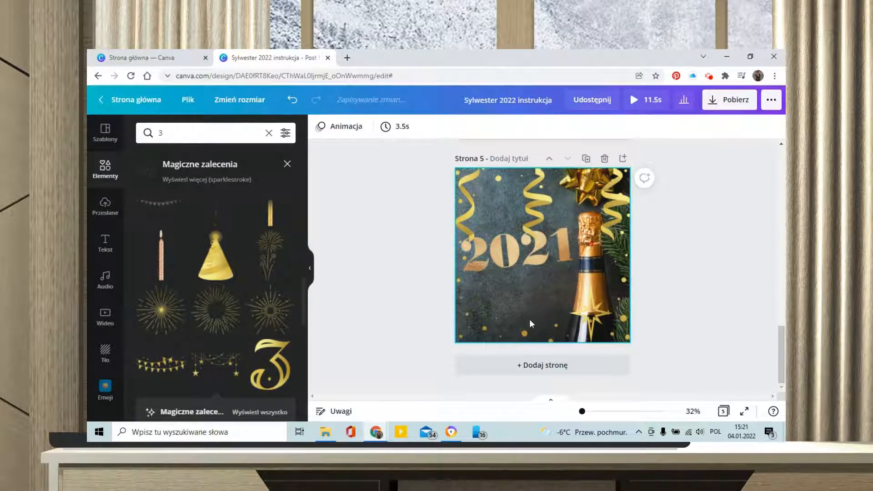
Add a heading text box to page 5 and remove the Tupnięcie animation from that page's 2021 graphic.
left_click(105, 244)
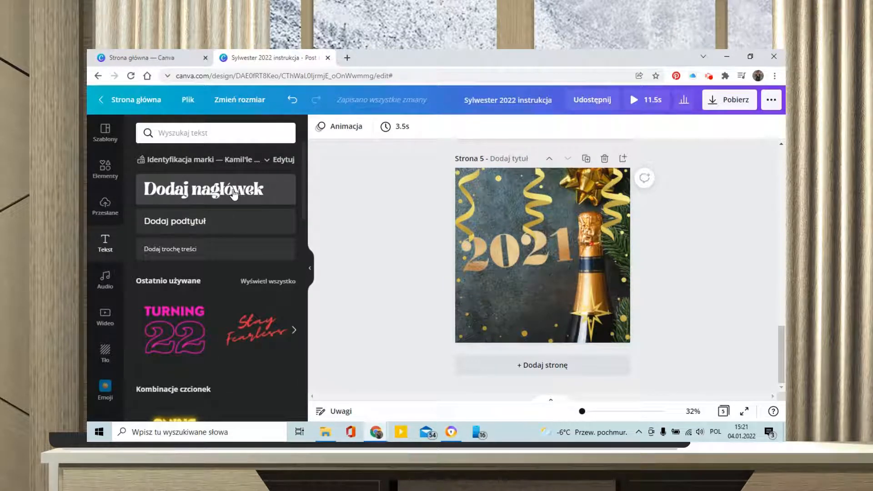
left_click(234, 194)
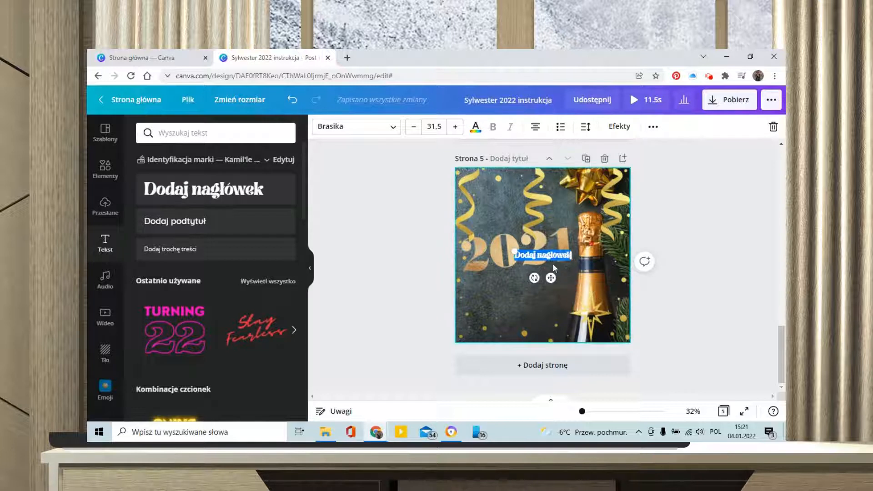
left_click(485, 251)
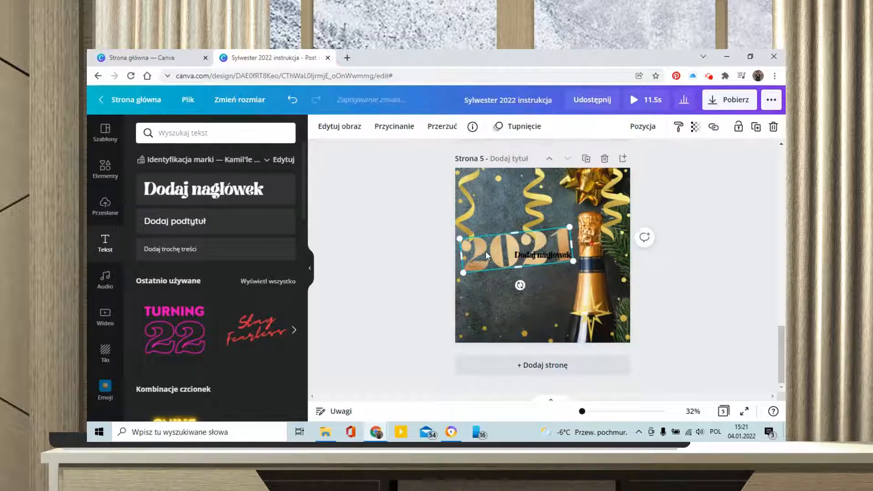
left_click(529, 130)
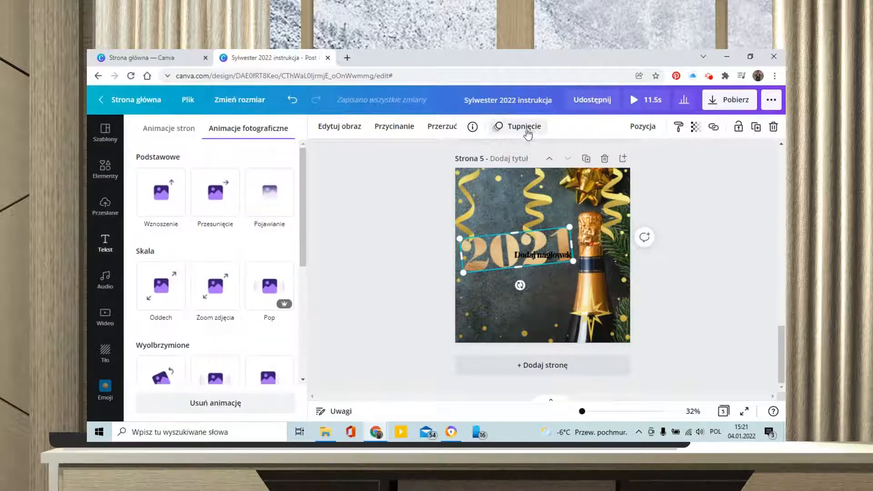
left_click(223, 411)
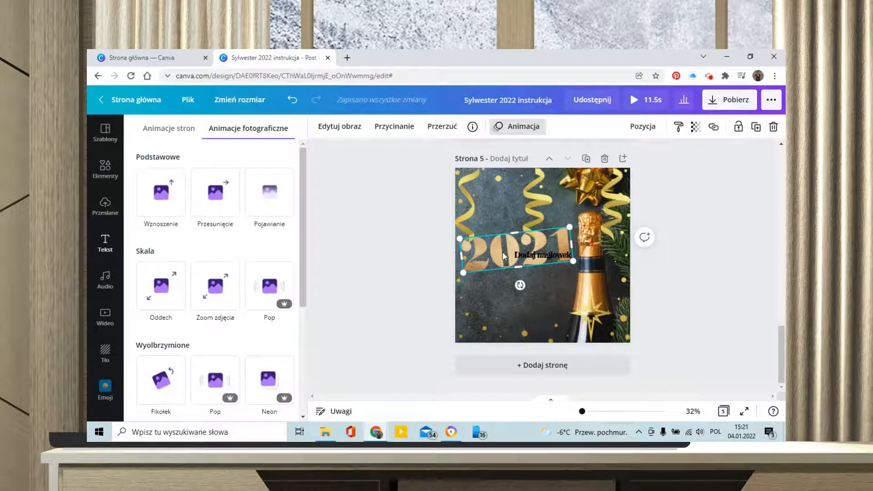
Replace the heading's placeholder text on page 5 with the greeting "SZCZĘŚLIWEGO nOWEGO rOKU".
left_click(553, 270)
left_click(553, 258)
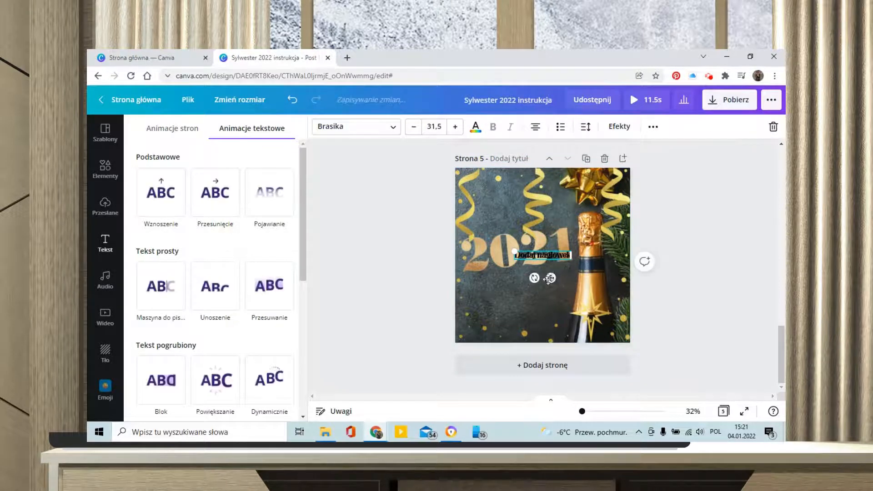
double_click(553, 252)
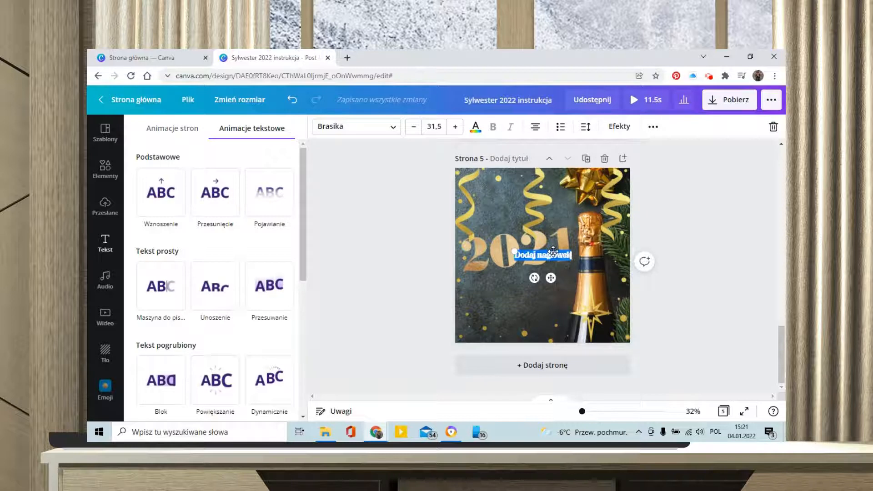
type("Szczęśliw")
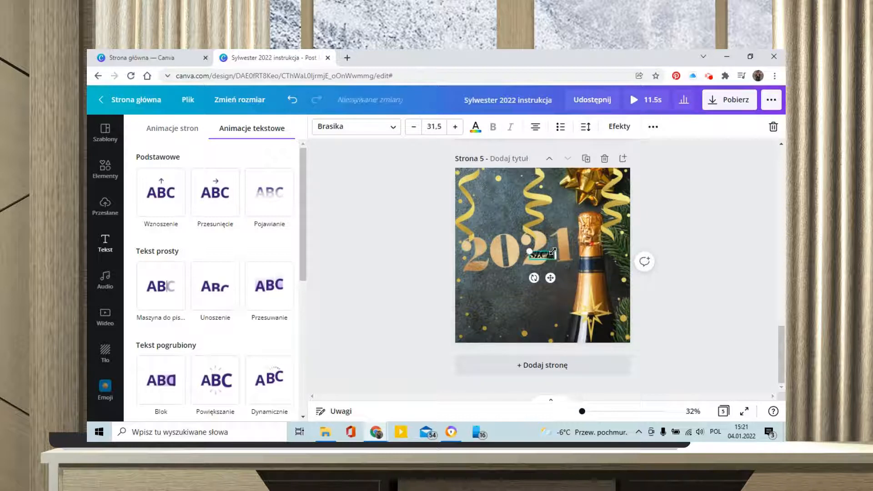
type("ego Nowego")
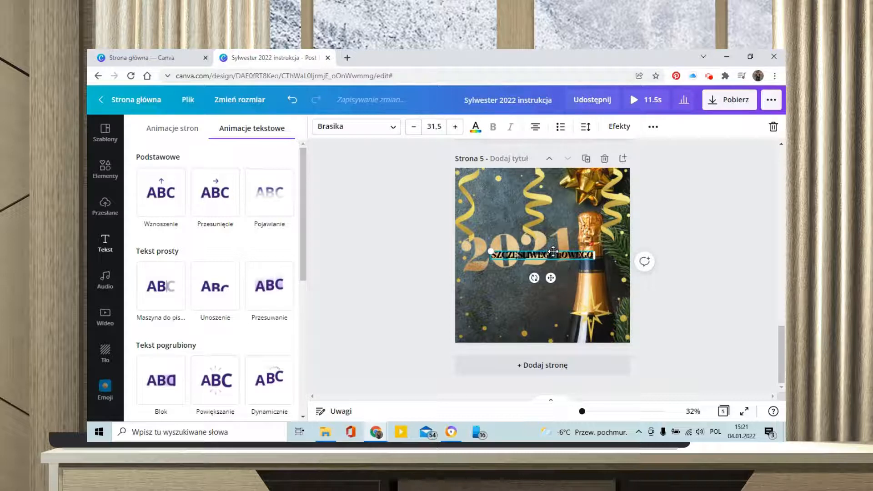
type(" Roku")
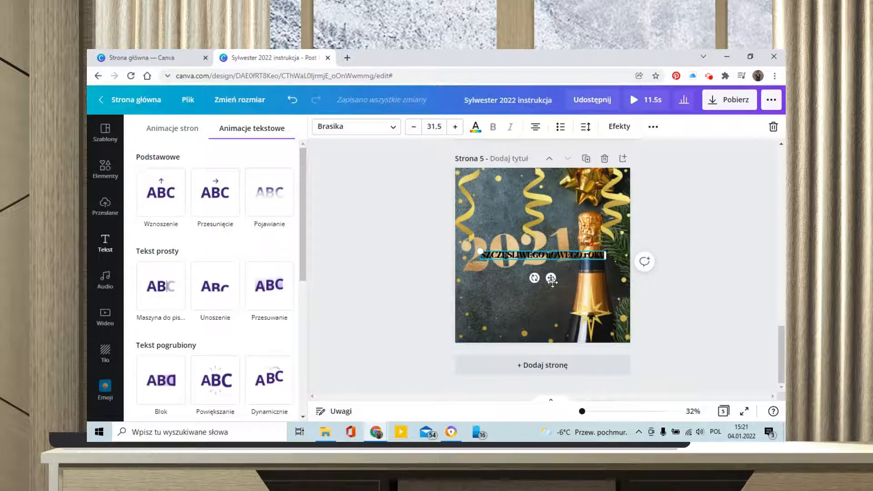
Move the greeting above the 2021 graphic and capitalize the first letters so it reads "SZCZĘŚLIWEGO NOWEGO ROKU".
left_click_drag(550, 277, 543, 232)
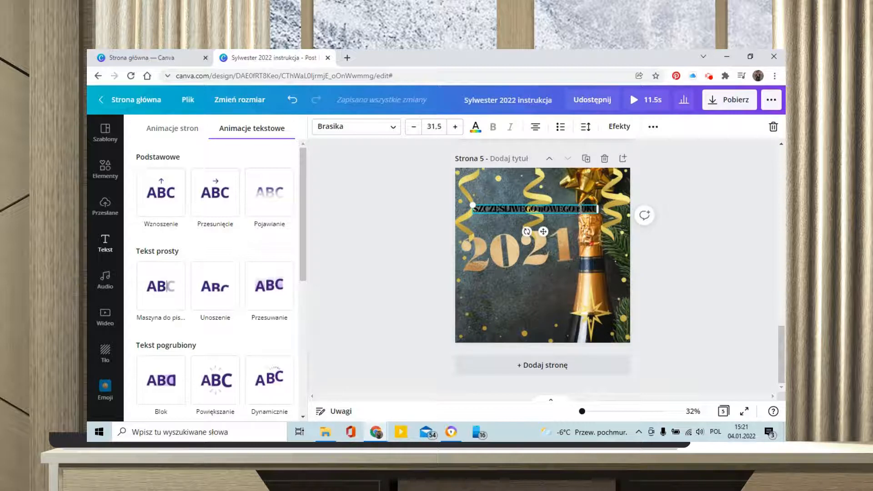
key("BackSpace")
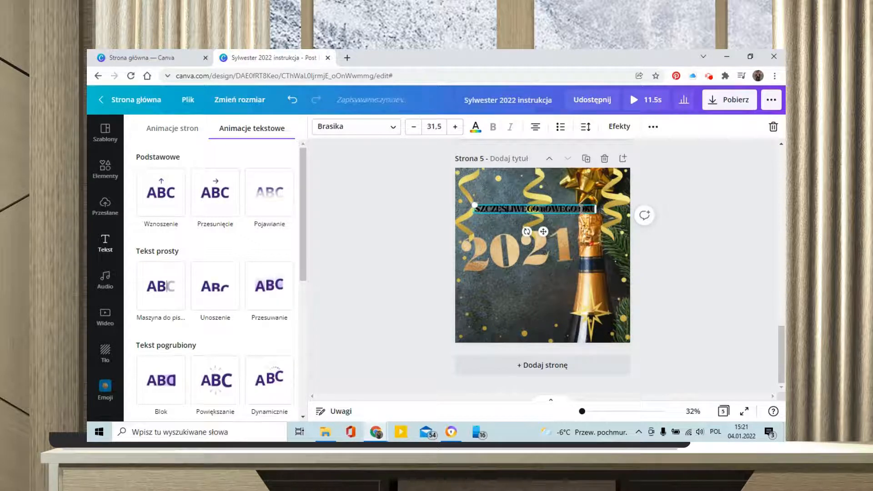
type("R")
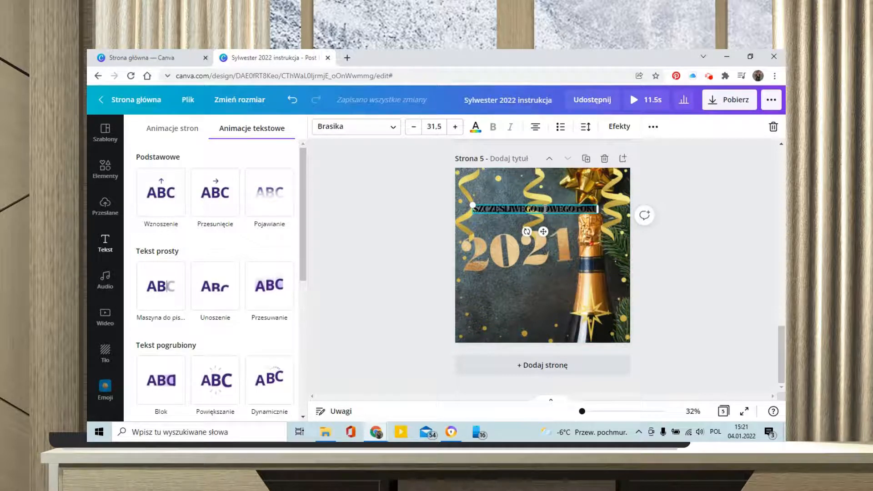
key("BackSpace")
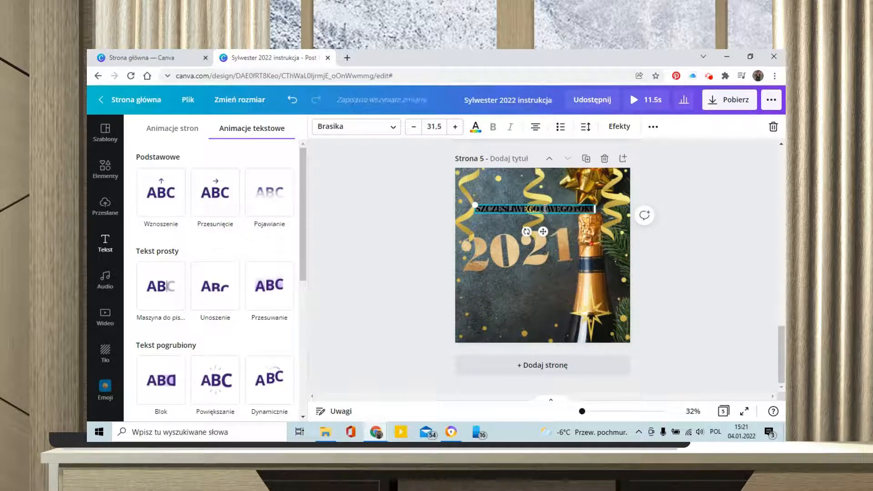
type("N")
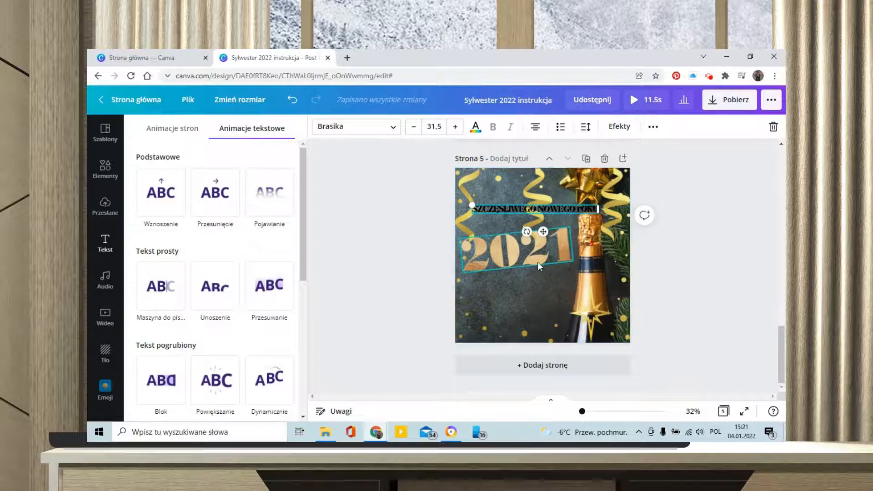
Add a second heading below the 2021 graphic on page 5 reading "życzy" followed by the sender's first name.
left_click(105, 242)
left_click(252, 200)
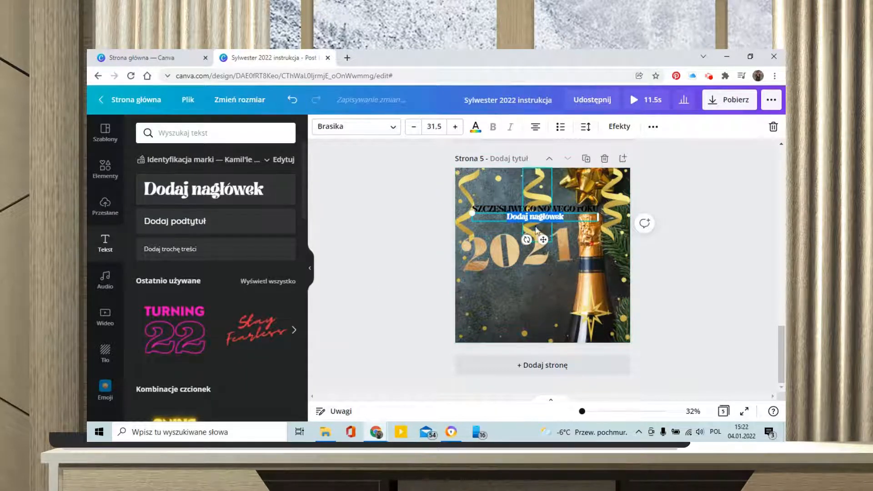
left_click_drag(545, 240, 539, 307)
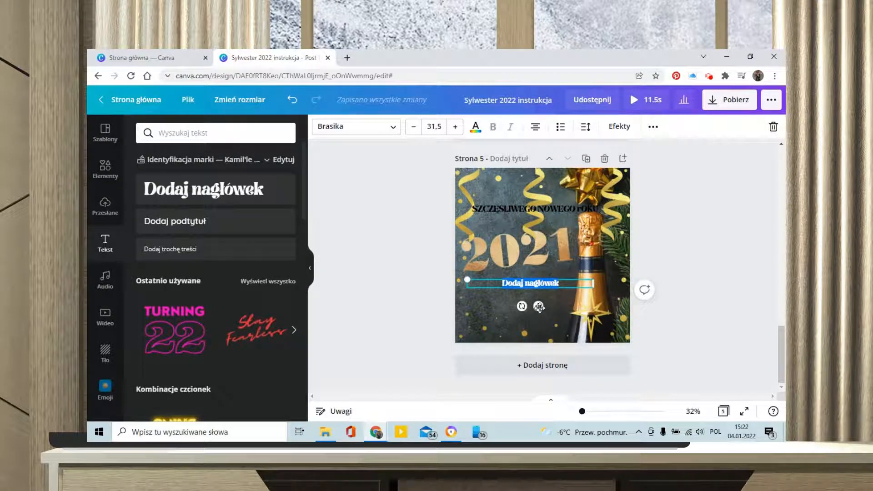
key("BackSpace")
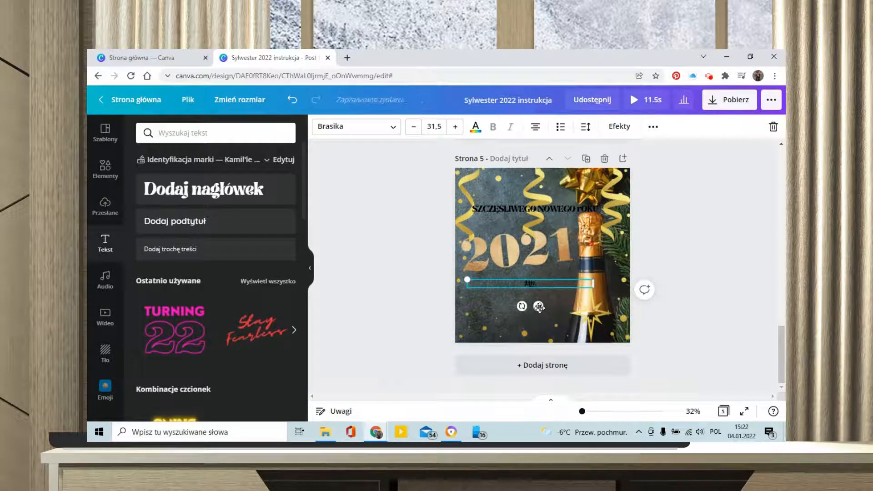
type("życzę Kamila")
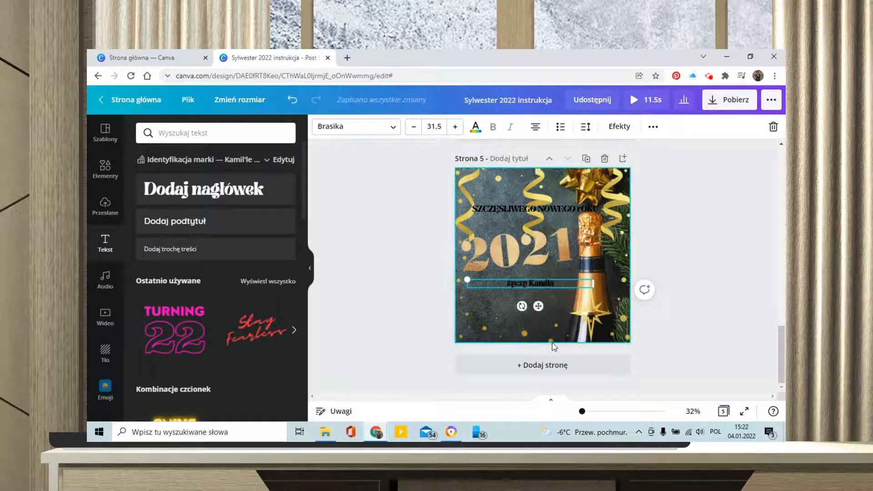
left_click(552, 321)
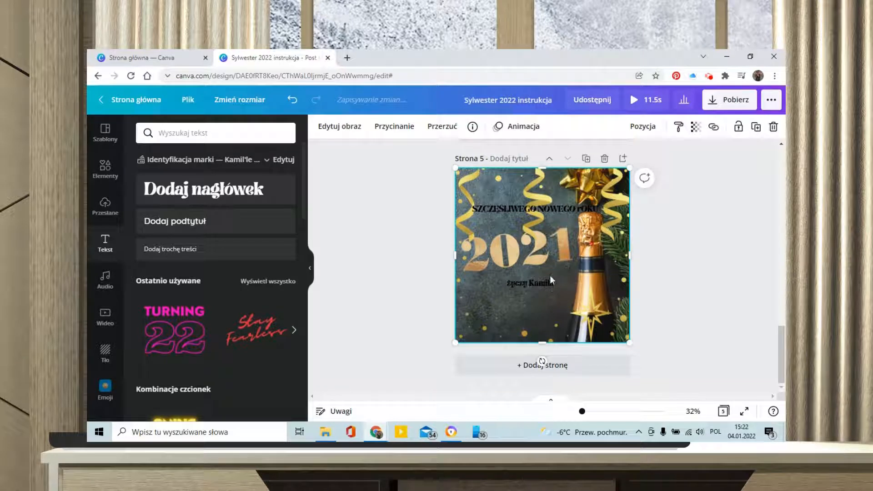
Apply the Zakrzyw shape effect to the New Year greeting on page 5 and set its curvature to 21.
left_click(544, 209)
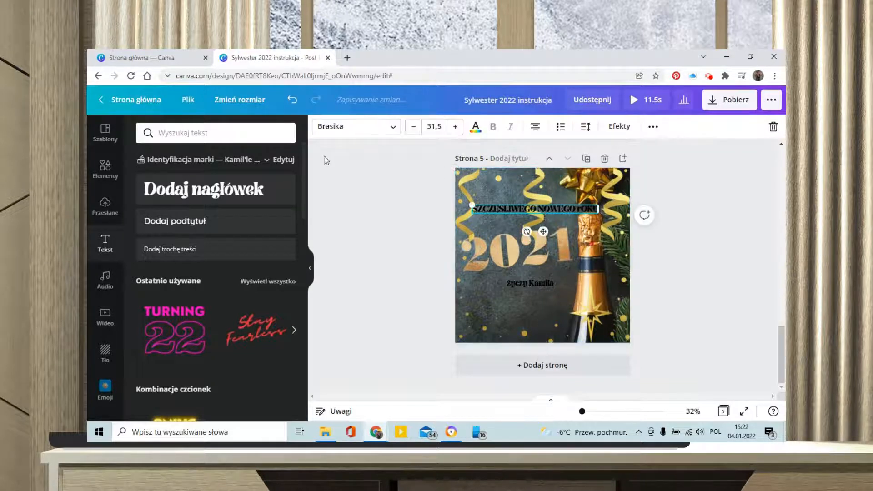
left_click(478, 130)
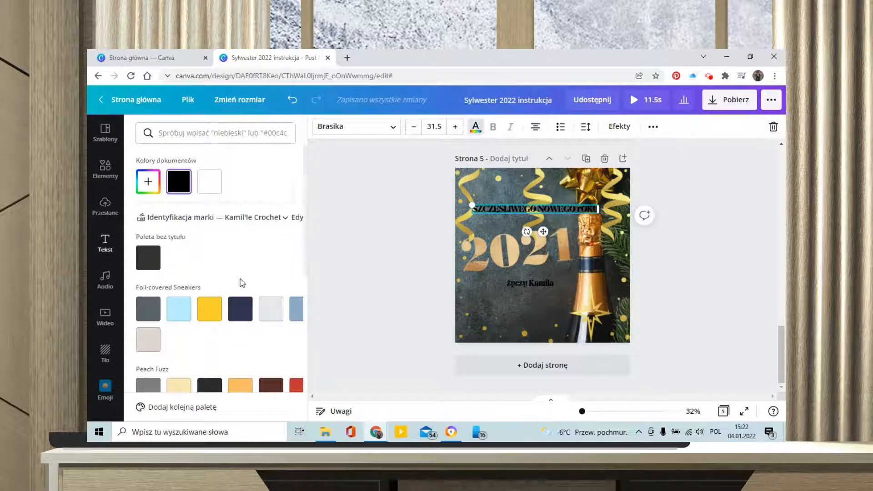
left_click(619, 127)
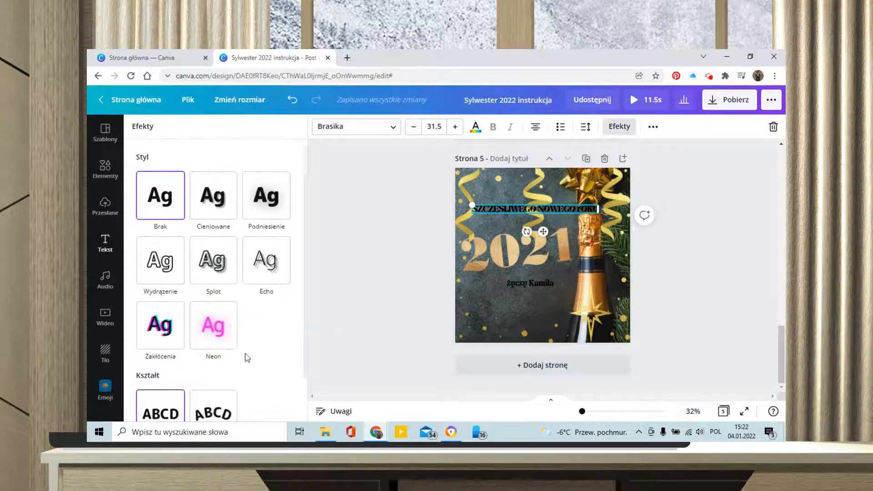
scroll(247, 352, "down", 1)
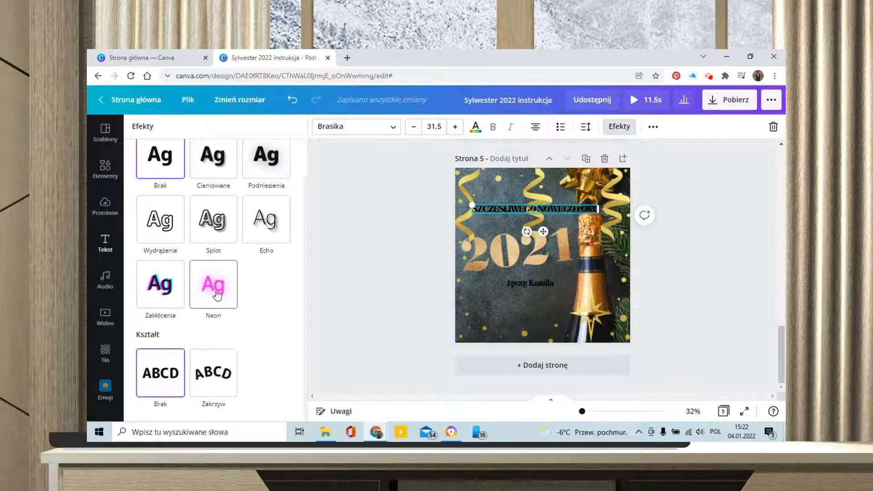
left_click(223, 373)
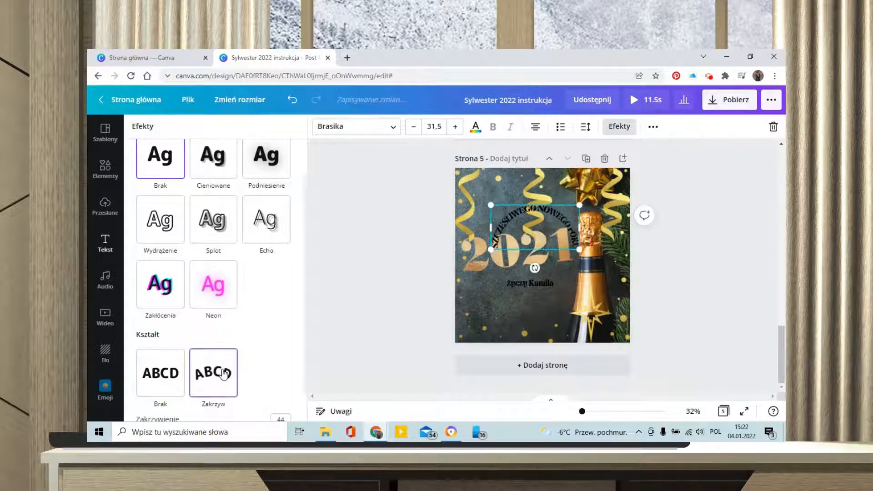
scroll(233, 387, "down", 1)
scroll(236, 387, "up", 1)
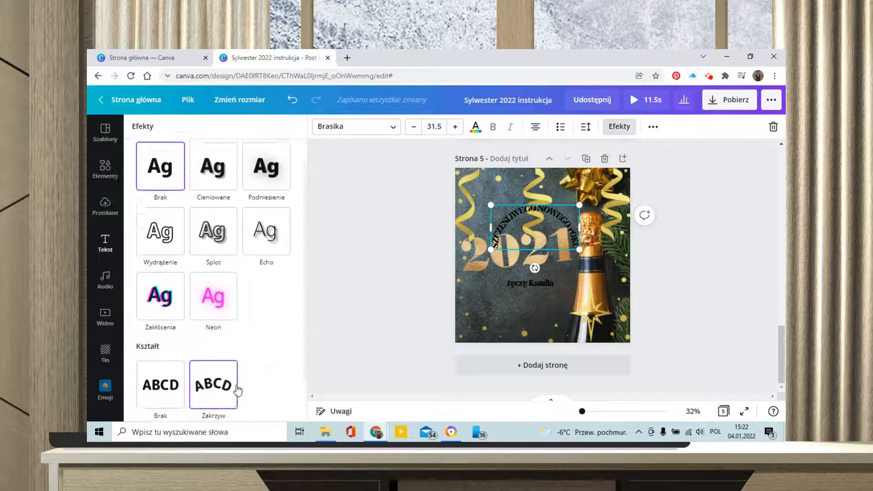
scroll(247, 385, "down", 1)
scroll(254, 387, "up", 1)
scroll(274, 379, "down", 1)
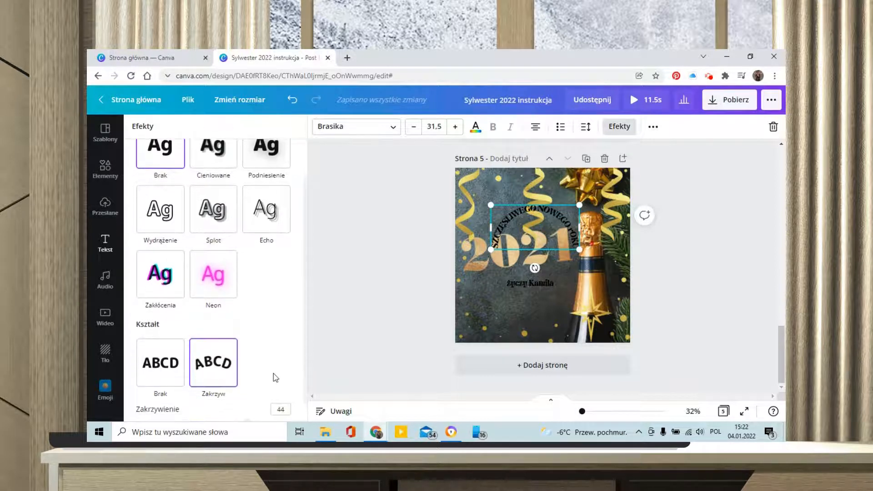
scroll(263, 382, "down", 1)
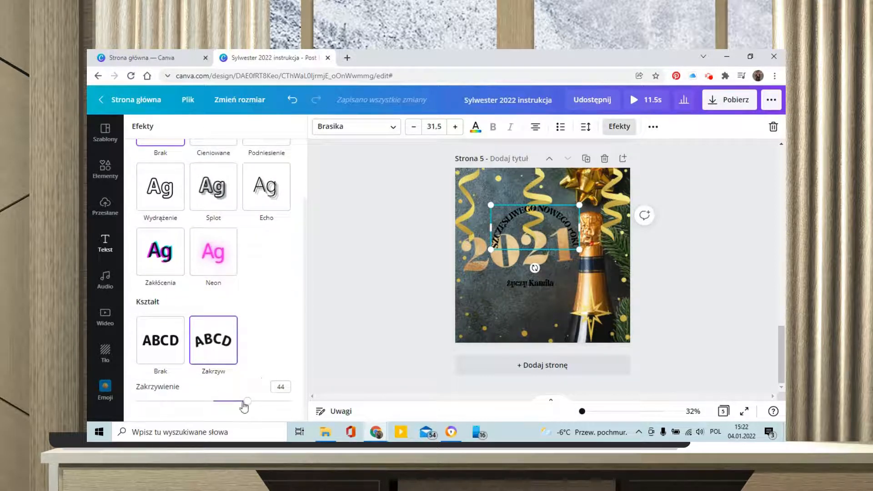
mouse_move(244, 402)
left_mouse_down()
mouse_move(253, 403)
mouse_move(230, 404)
left_mouse_up()
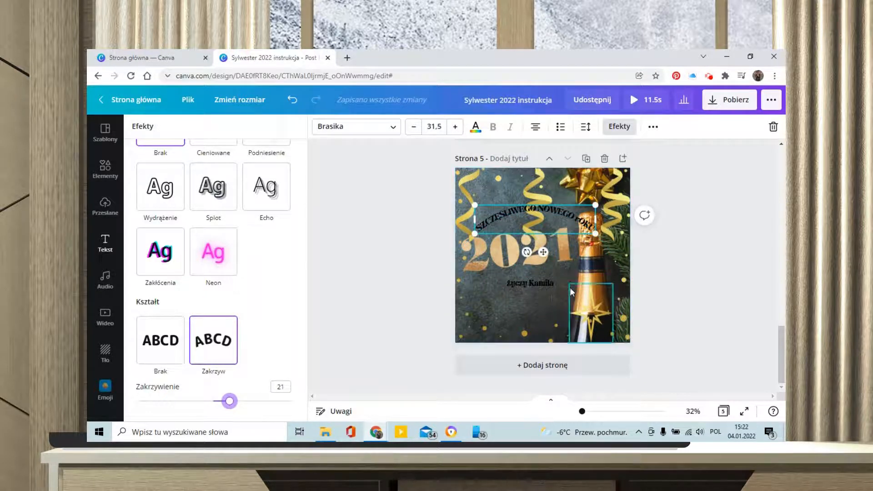
Set the curved greeting's font size to 35.5 and correct its last word to ROKU.
left_click(455, 128)
left_click(455, 127)
left_click(455, 127)
left_click(455, 127)
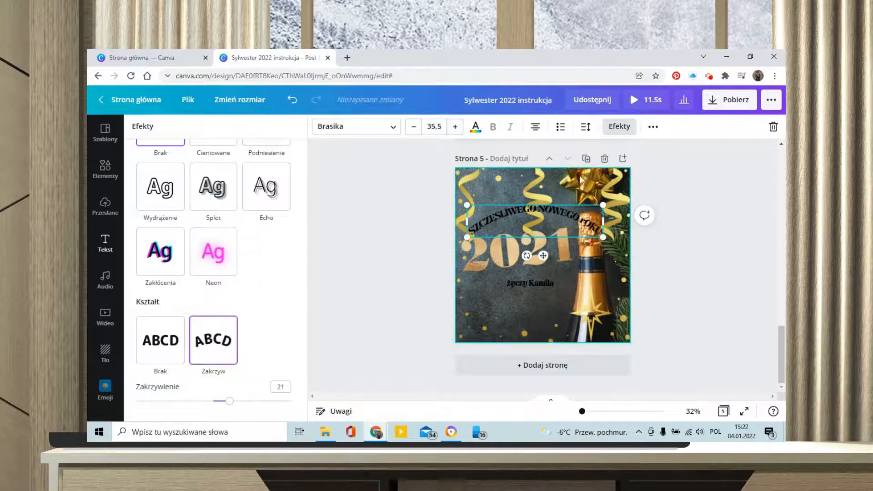
left_click(585, 224)
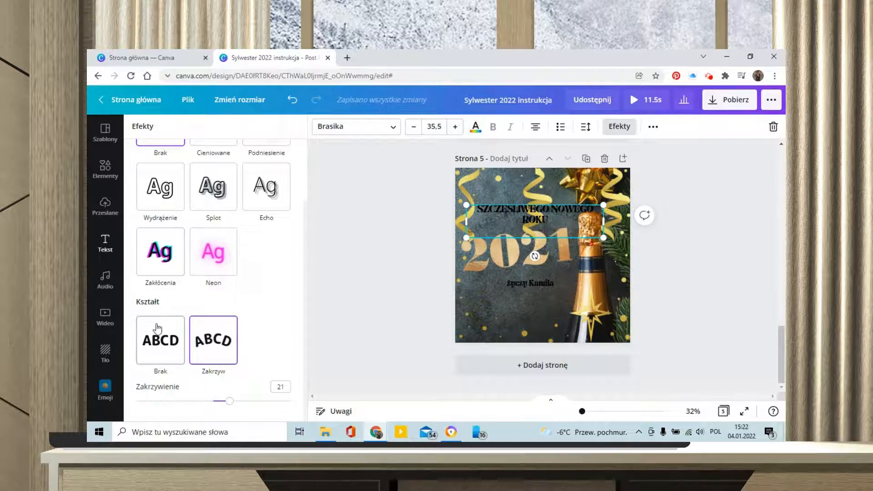
Colour the greeting text light yellow, using the swatch taken from the background photo's colours.
left_click(477, 132)
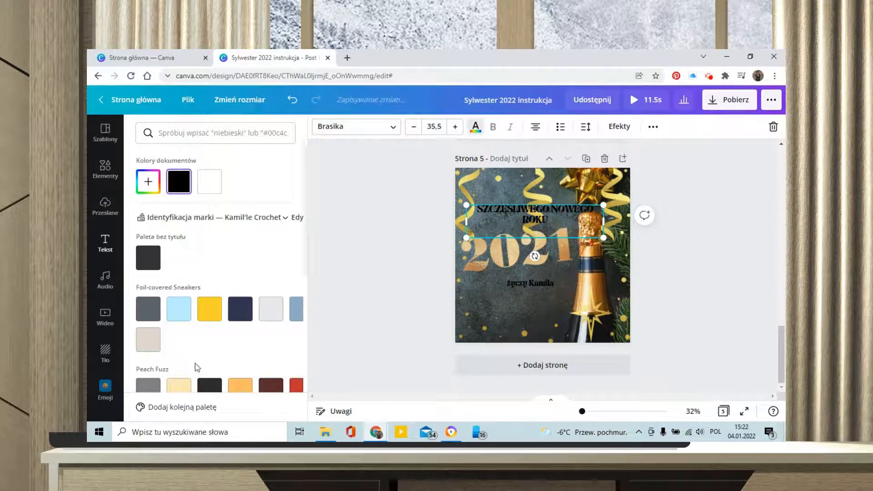
left_click(208, 309)
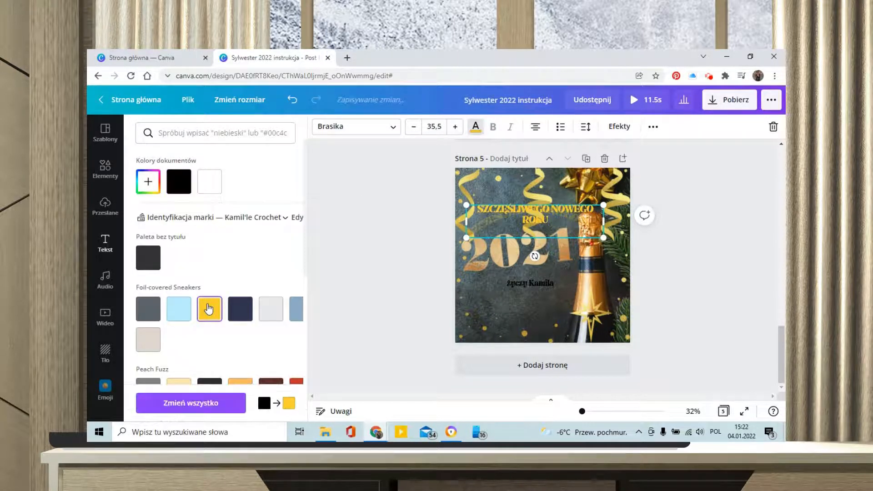
scroll(213, 309, "down", 5)
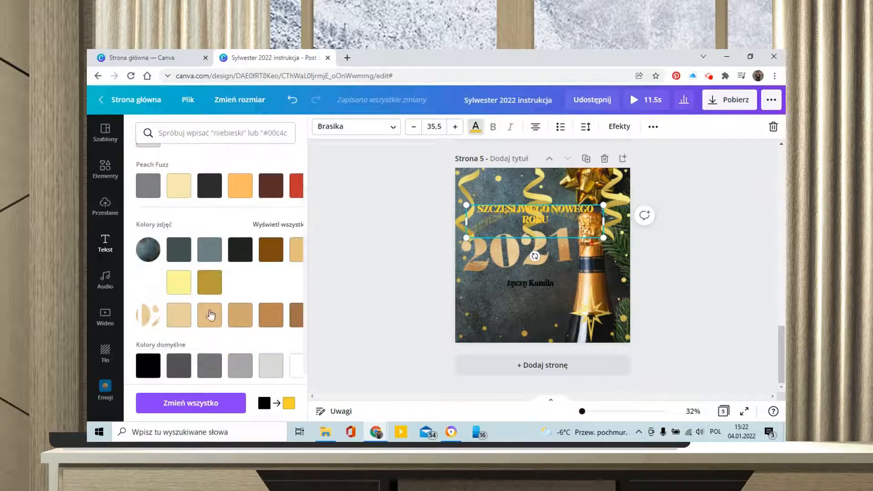
left_click(179, 284)
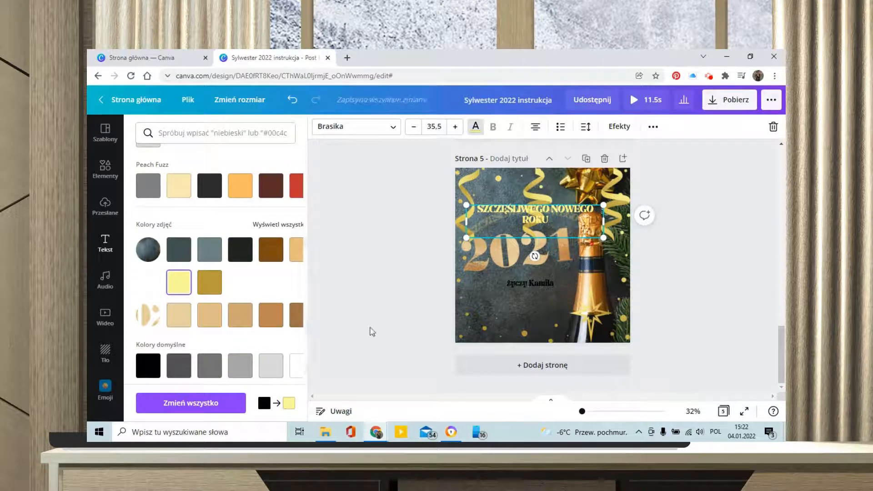
Try the Wydrążenie text style on the greeting and settle on the Neon style.
left_click(627, 131)
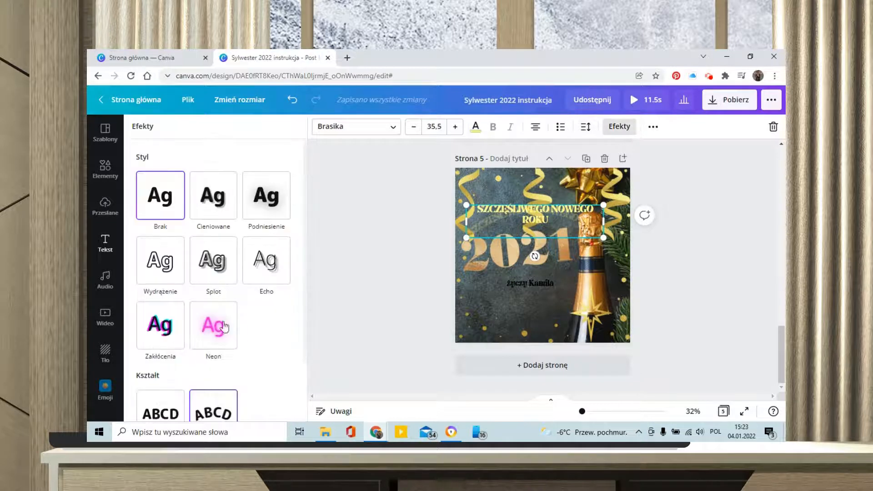
left_click(157, 327)
left_click(166, 268)
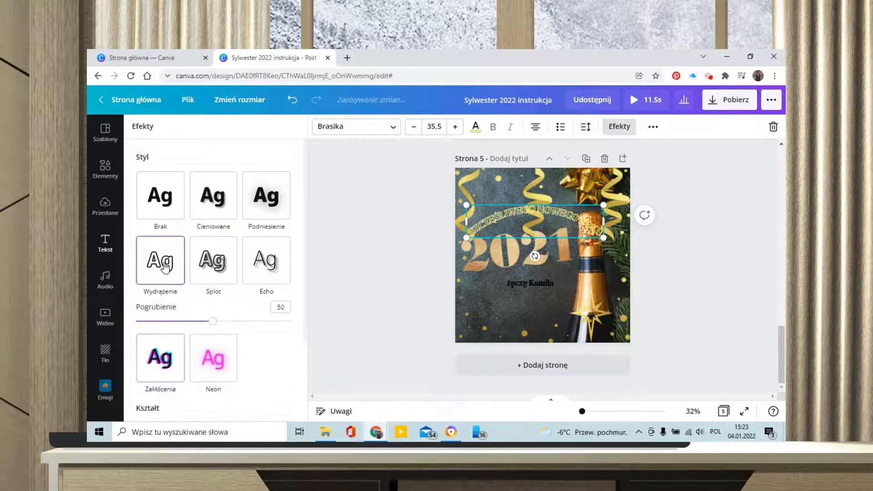
left_click(224, 370)
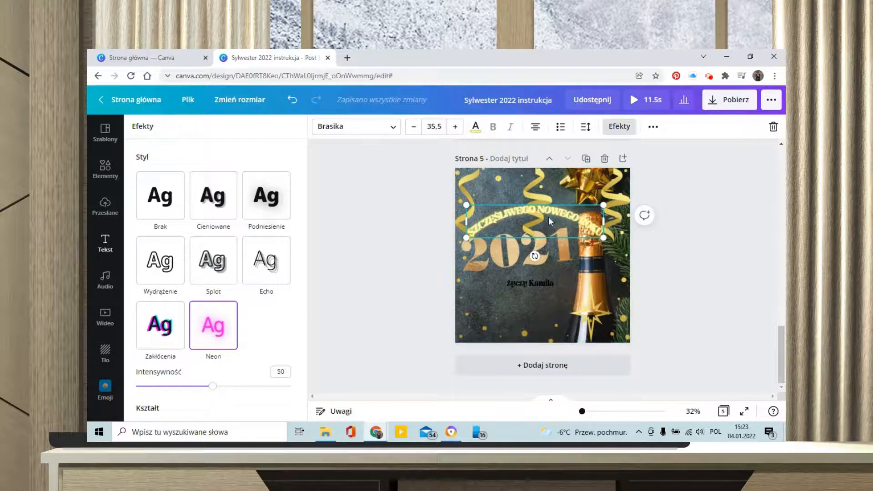
Move the greeting above the 2021 graphic and tilt it clockwise so it arches down towards the champagne bottle.
mouse_move(558, 216)
left_mouse_down()
mouse_move(567, 216)
mouse_move(566, 203)
left_mouse_up()
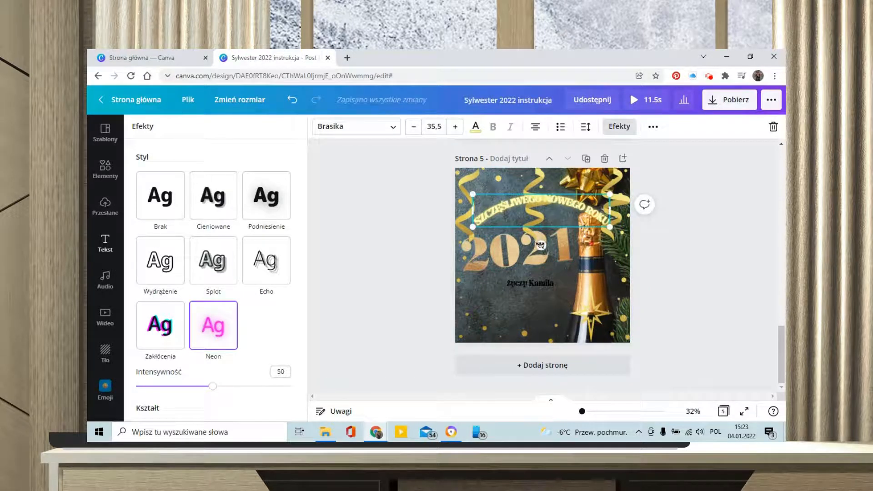
left_click_drag(541, 245, 530, 245)
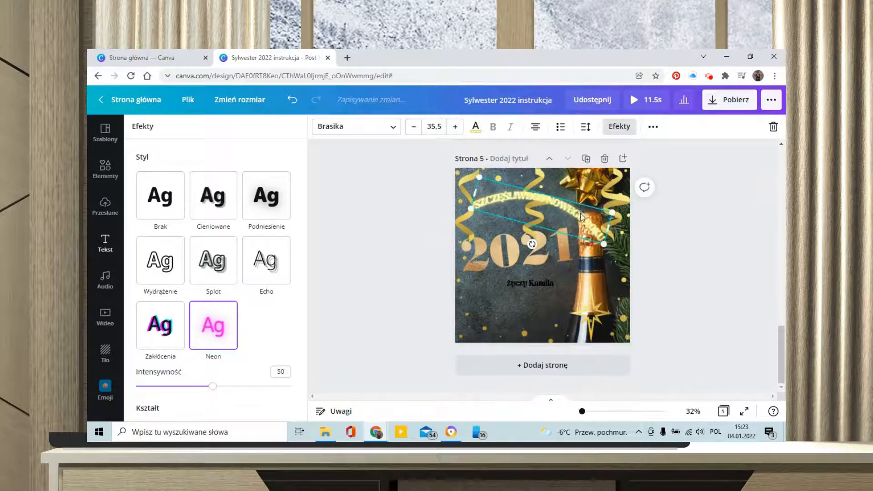
mouse_move(581, 218)
left_mouse_down()
mouse_move(589, 220)
mouse_move(582, 225)
left_mouse_up()
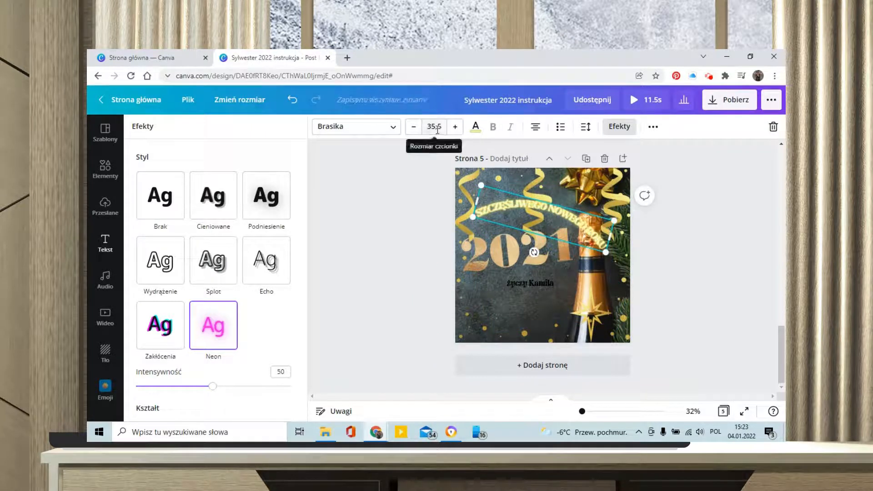
Increase the tilted greeting's font size by 6, nudge it into place, and select the signature line below 2021.
left_click(455, 127)
left_click(455, 127)
left_click(454, 127)
left_click(454, 127)
left_click(454, 127)
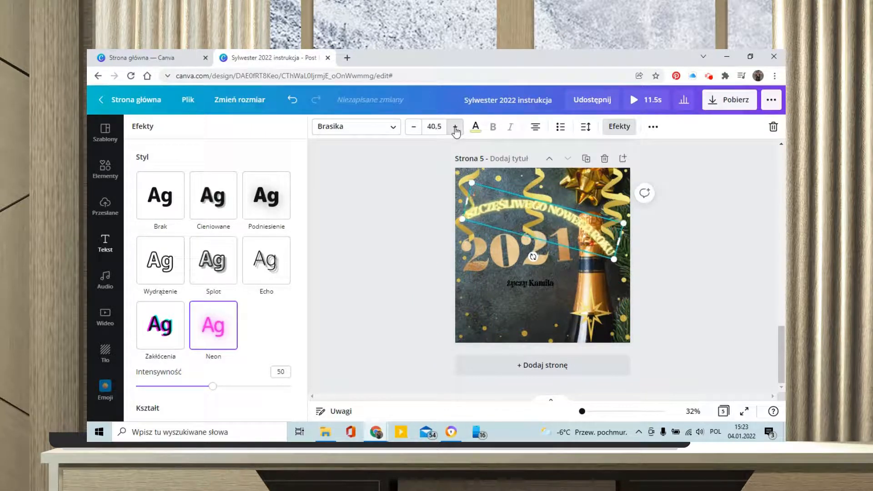
left_click(455, 127)
left_click_drag(555, 218, 557, 220)
left_click(532, 284)
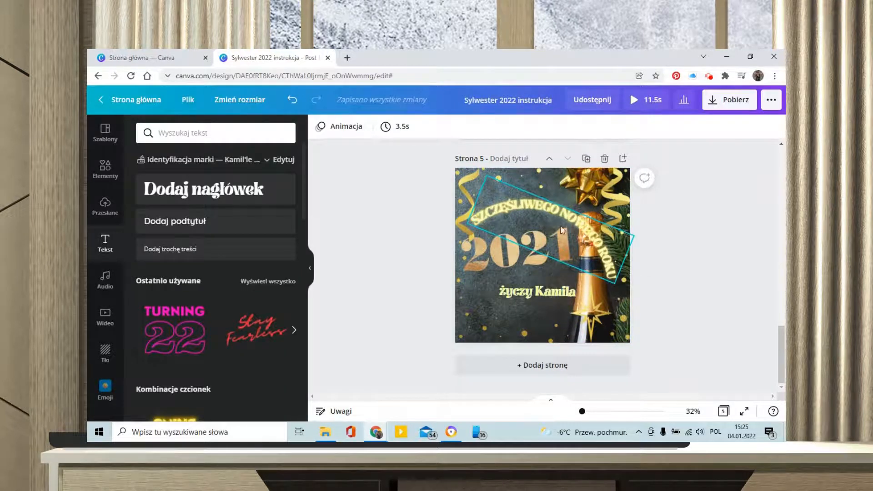
Browse the page animations for page 5, but apply the Powiększanie text animation to the curved greeting only.
left_click(343, 129)
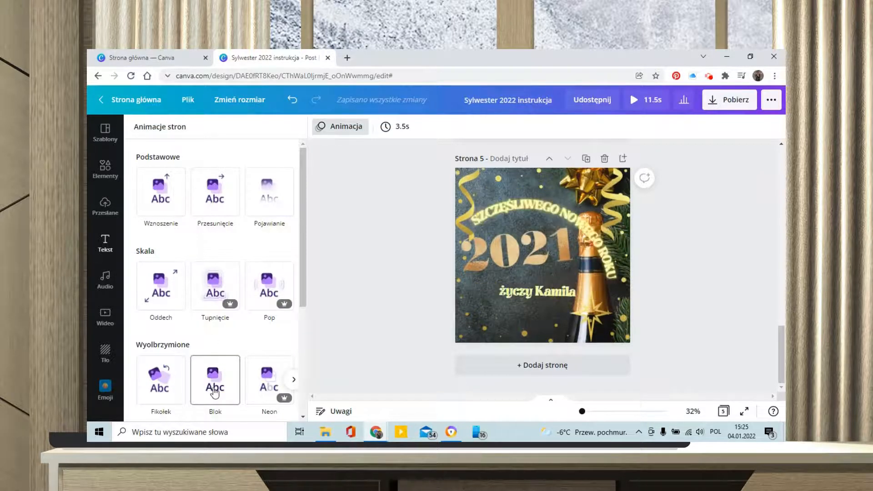
scroll(215, 391, "down", 2)
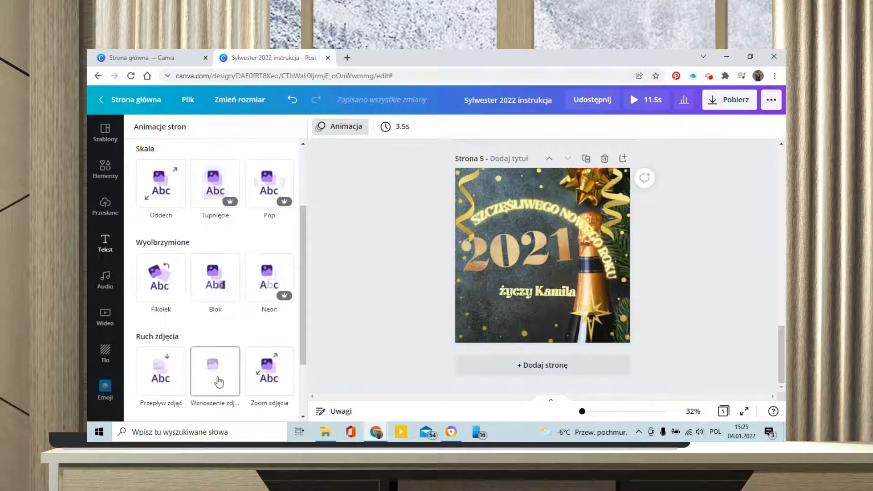
scroll(267, 284, "down", 2)
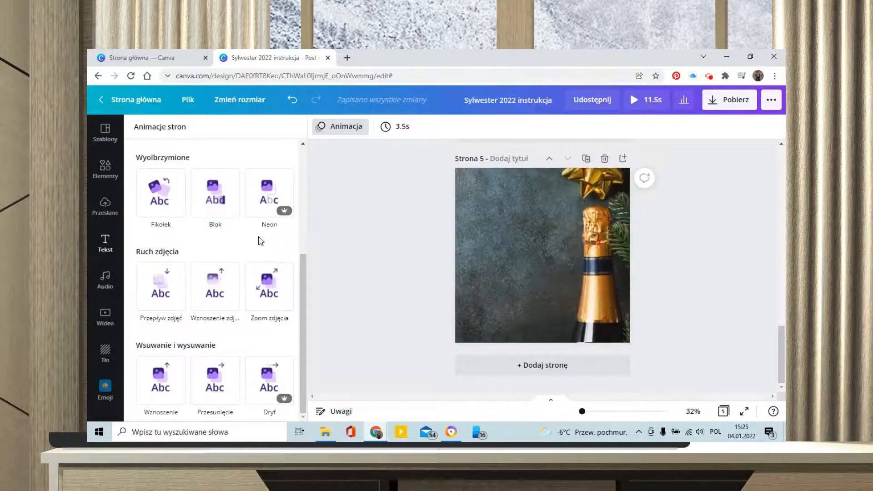
scroll(275, 253, "up", 1)
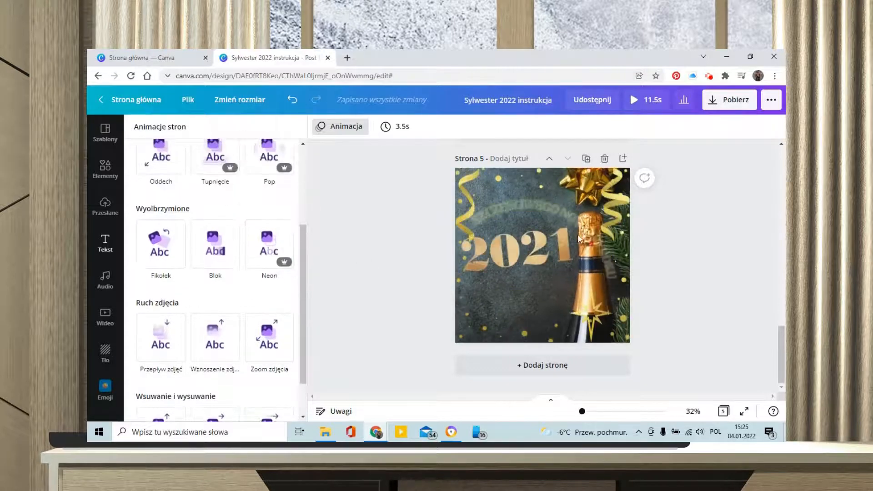
left_click(558, 214)
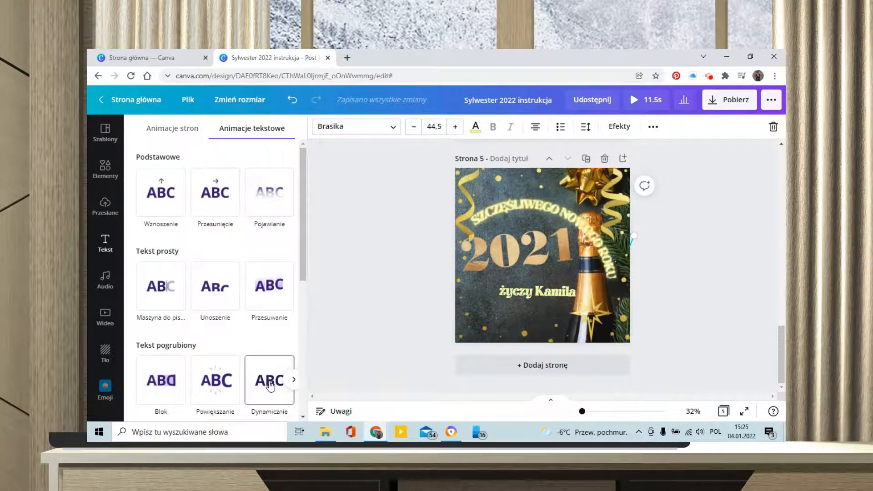
left_click(226, 388)
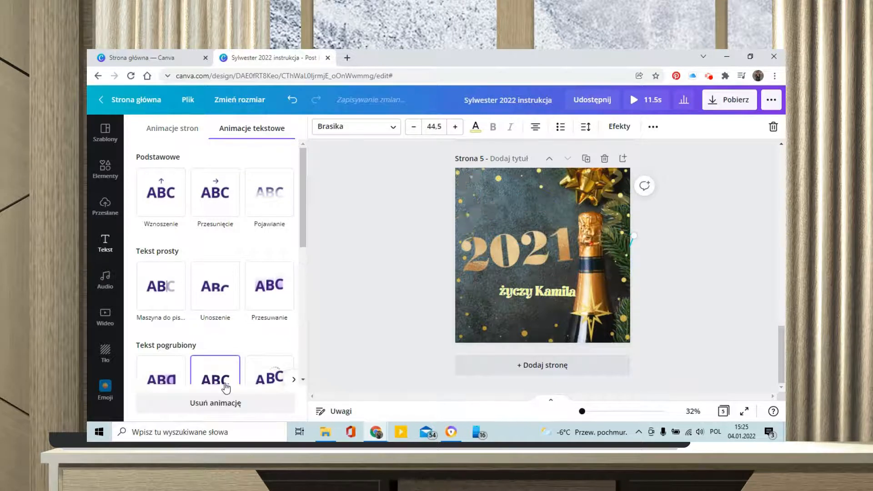
Apply the Dynamicznie text animation to the signature line below the 2021 graphic on page 5.
left_click(535, 295)
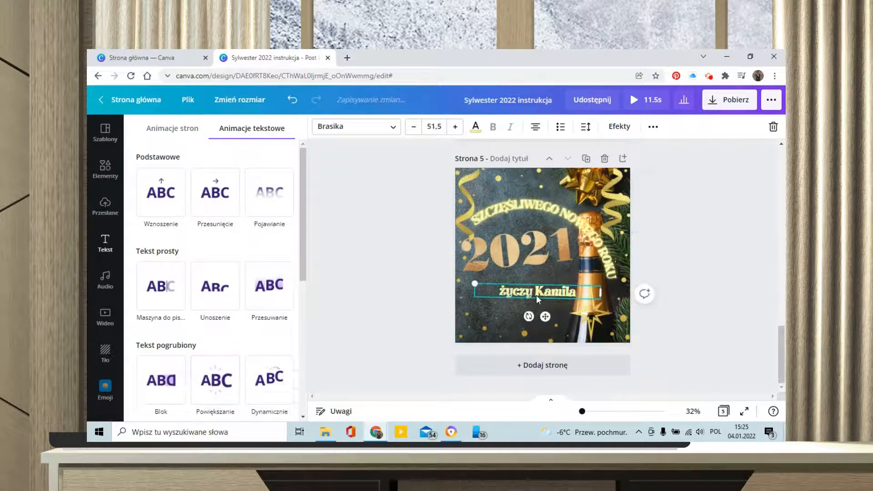
left_click(269, 382)
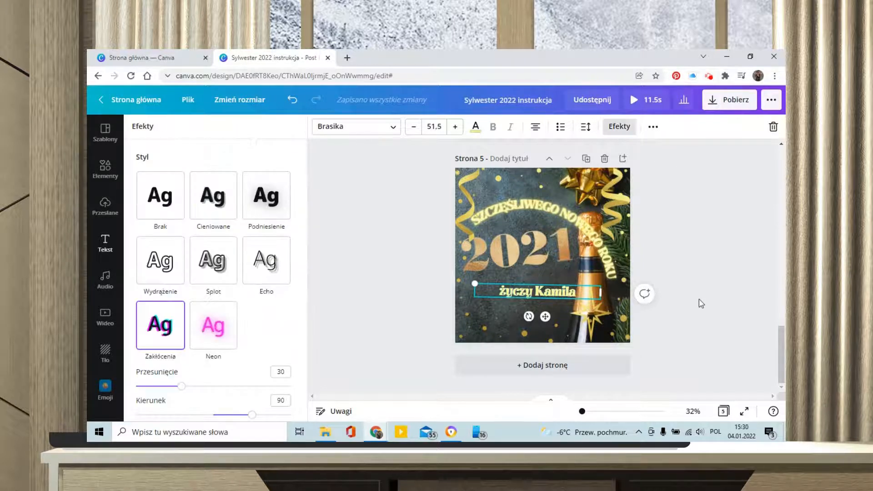
Search the audio library for "nowy rok" and pick the suggested query "szczęśliwego nowego roku".
left_click(111, 288)
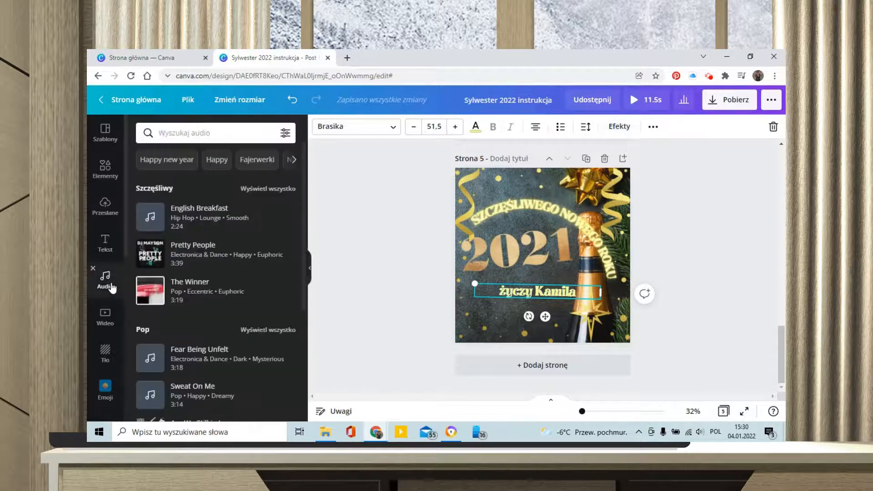
left_click(176, 134)
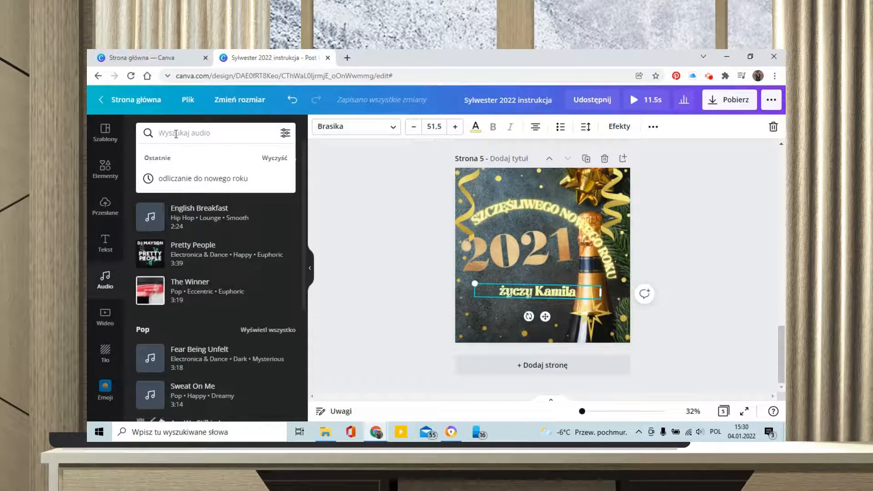
type("nowy rok")
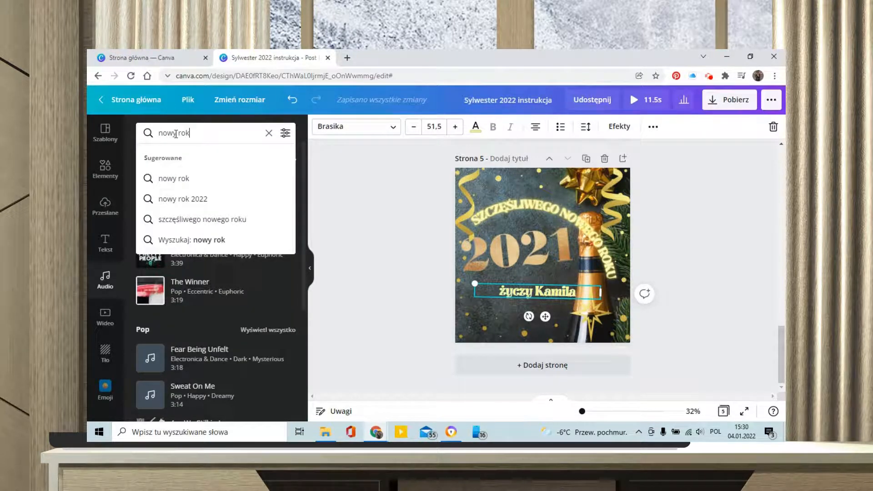
left_click(201, 220)
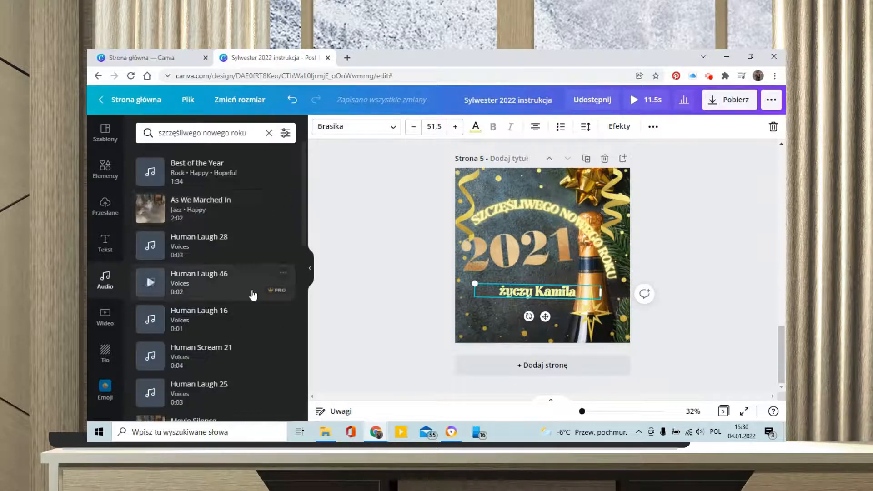
Preview several tracks, including As We Marched In, Movie Silence and Hold Me Down, and add Two New Friends as the soundtrack.
left_click(150, 210)
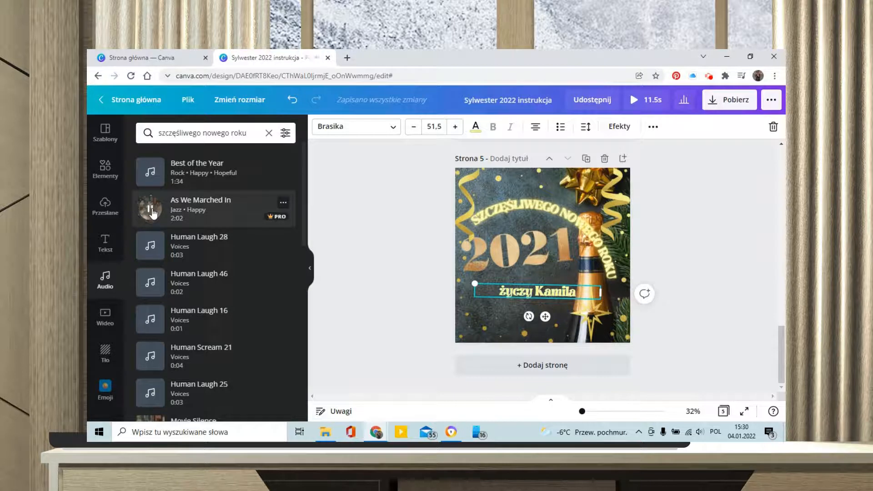
scroll(152, 212, "down", 5)
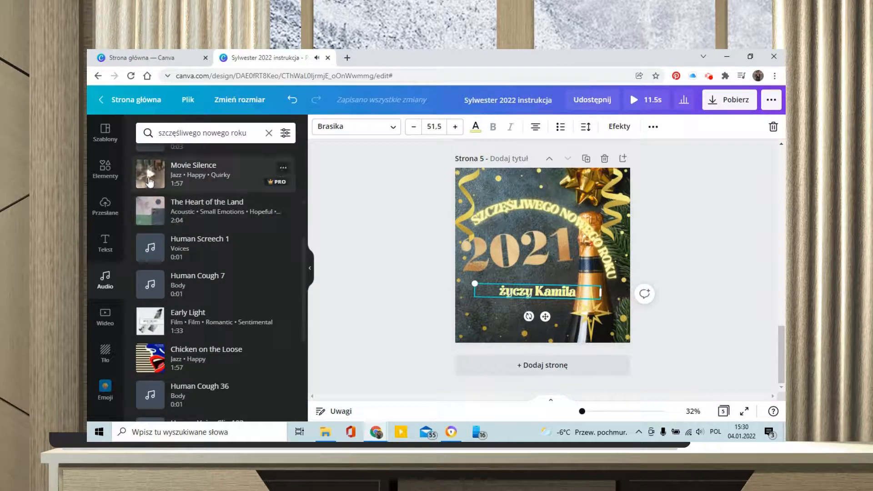
left_click(149, 178)
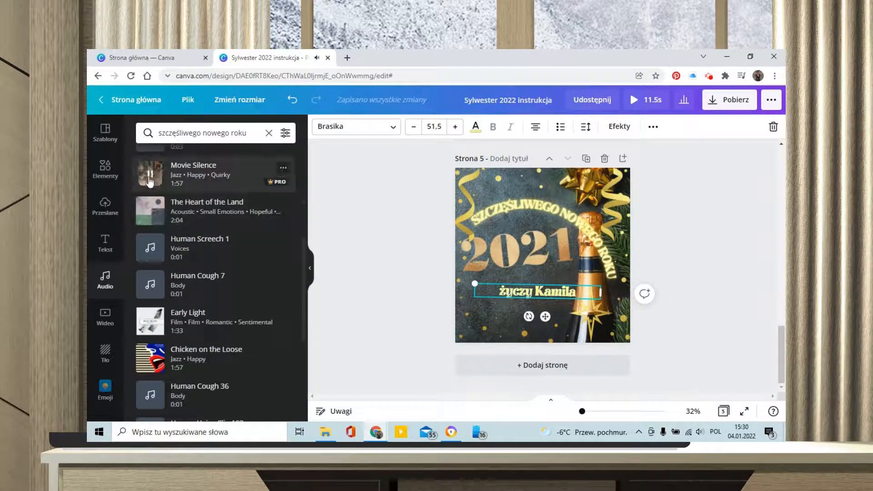
left_click(151, 216)
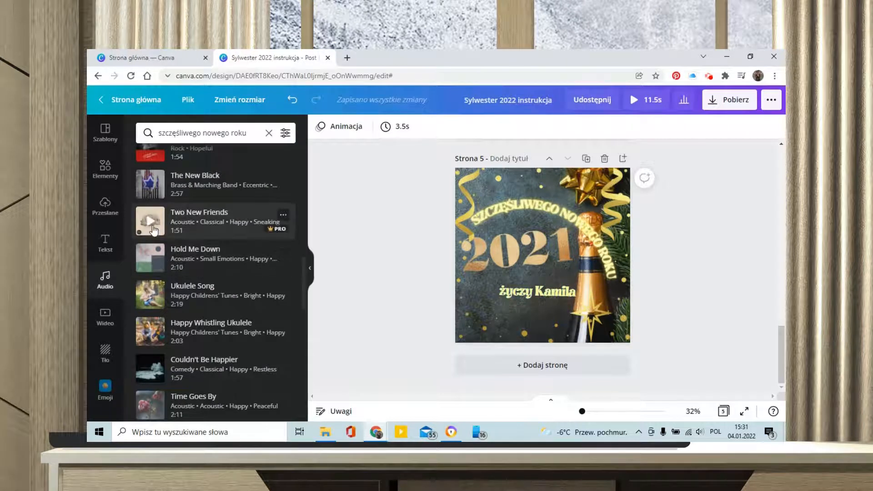
left_click(151, 260)
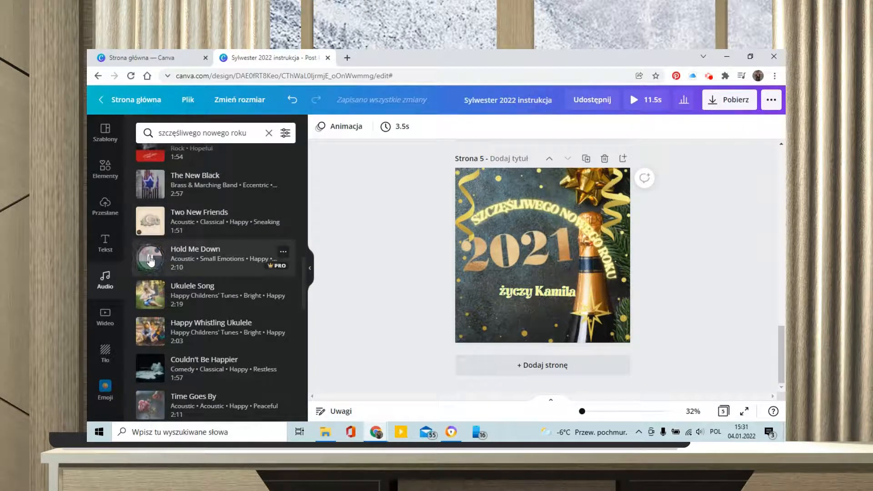
left_click(153, 223)
left_click(213, 222)
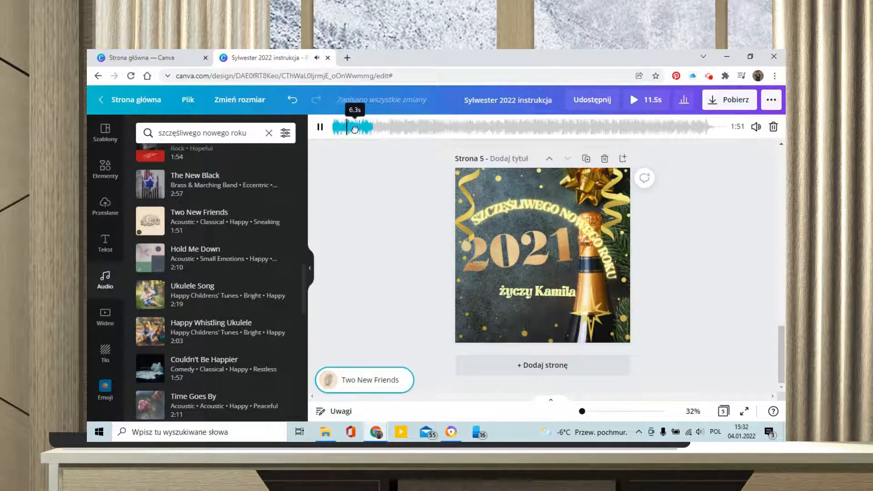
Shift the used excerpt of the Two New Friends soundtrack to around the middle of the track and lower its volume.
left_click_drag(357, 126, 524, 125)
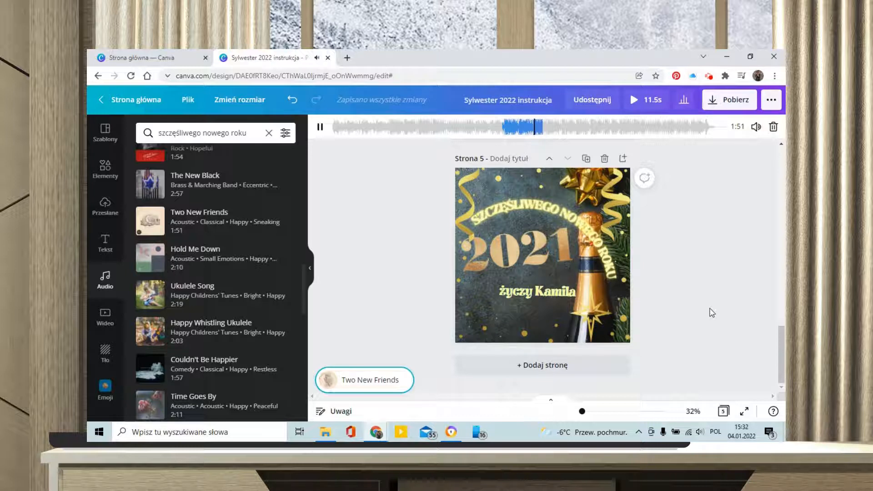
left_click(755, 128)
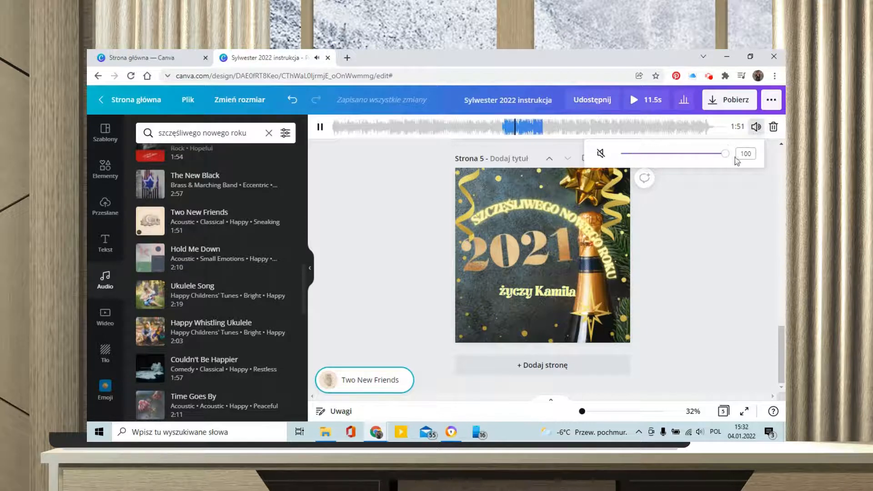
left_click_drag(726, 158, 716, 159)
left_click_drag(655, 158, 637, 160)
left_click(698, 249)
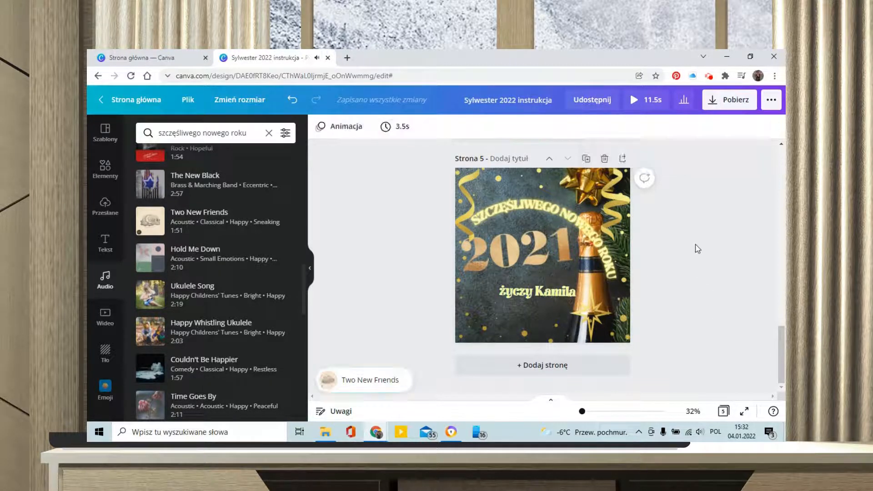
Preview the finished animation and download all five pages as a Wideo MP4 file.
left_click(636, 102)
left_click(735, 104)
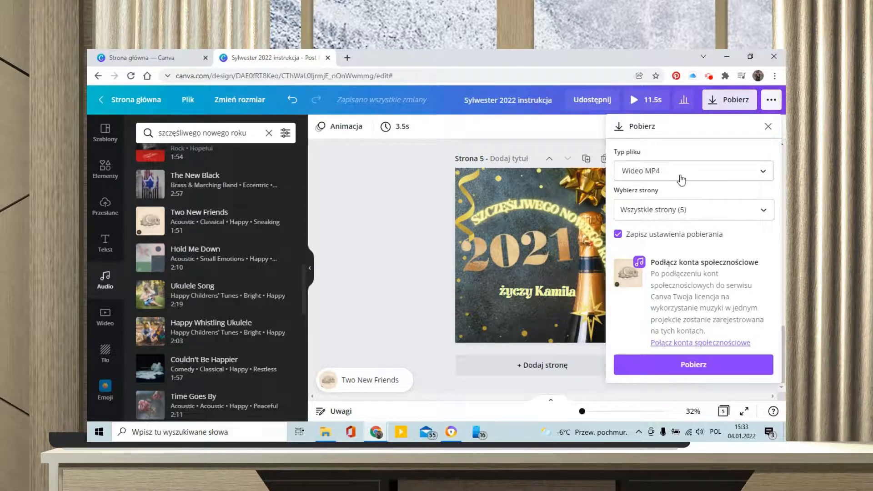
left_click(767, 176)
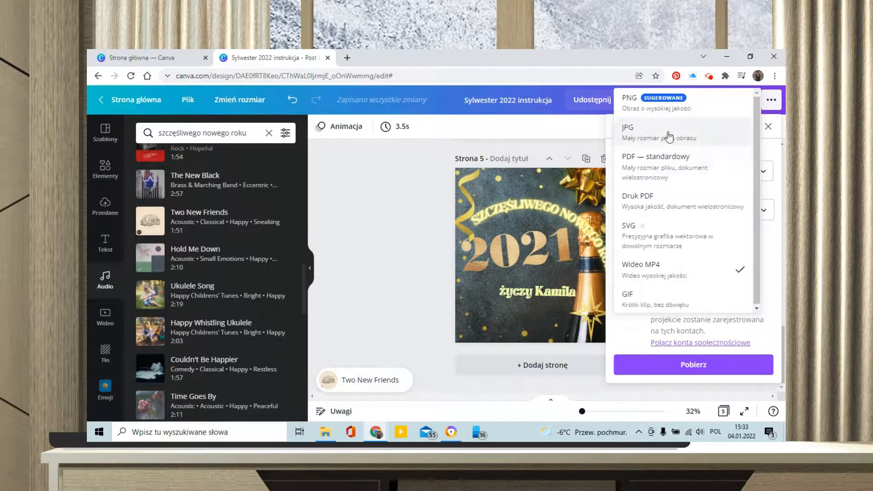
left_click(672, 272)
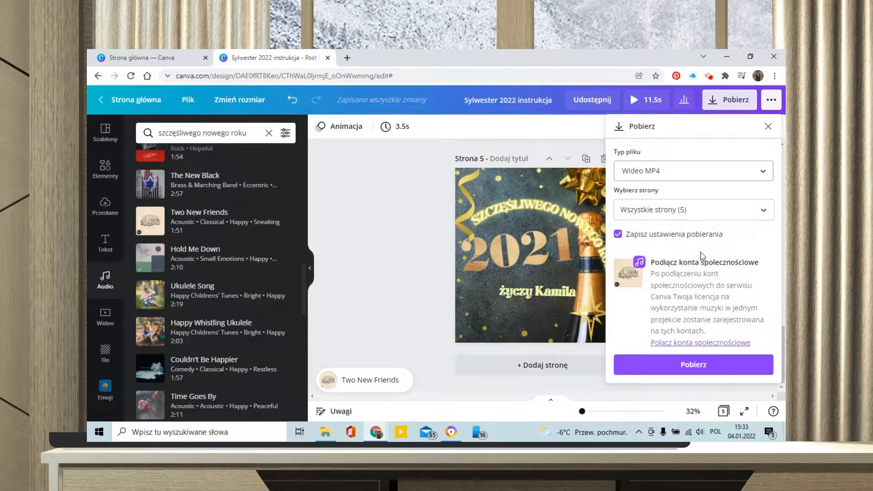
left_click(726, 373)
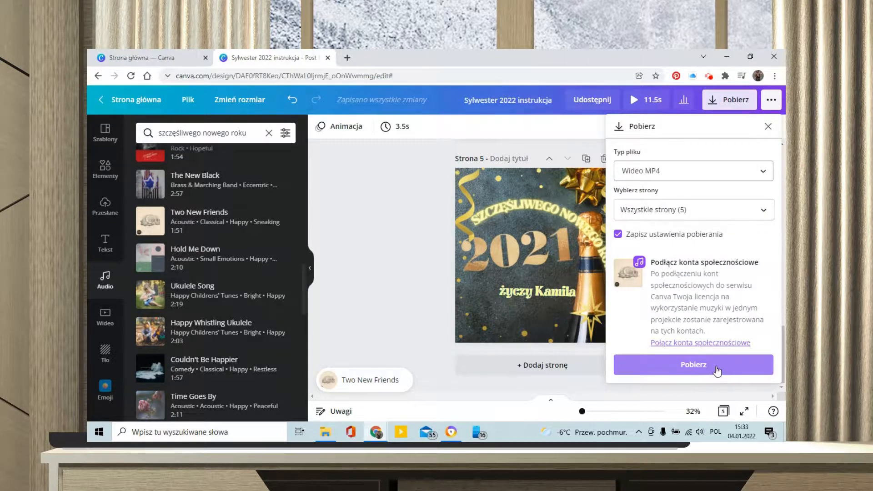
left_click(716, 370)
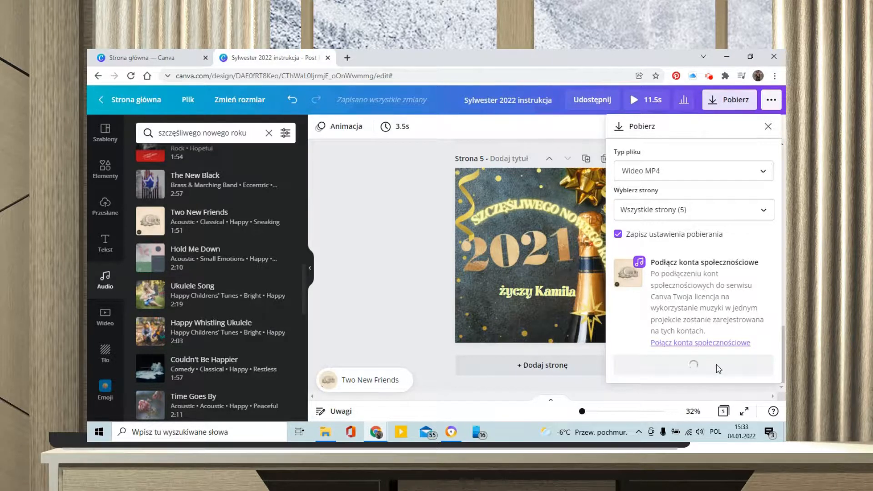